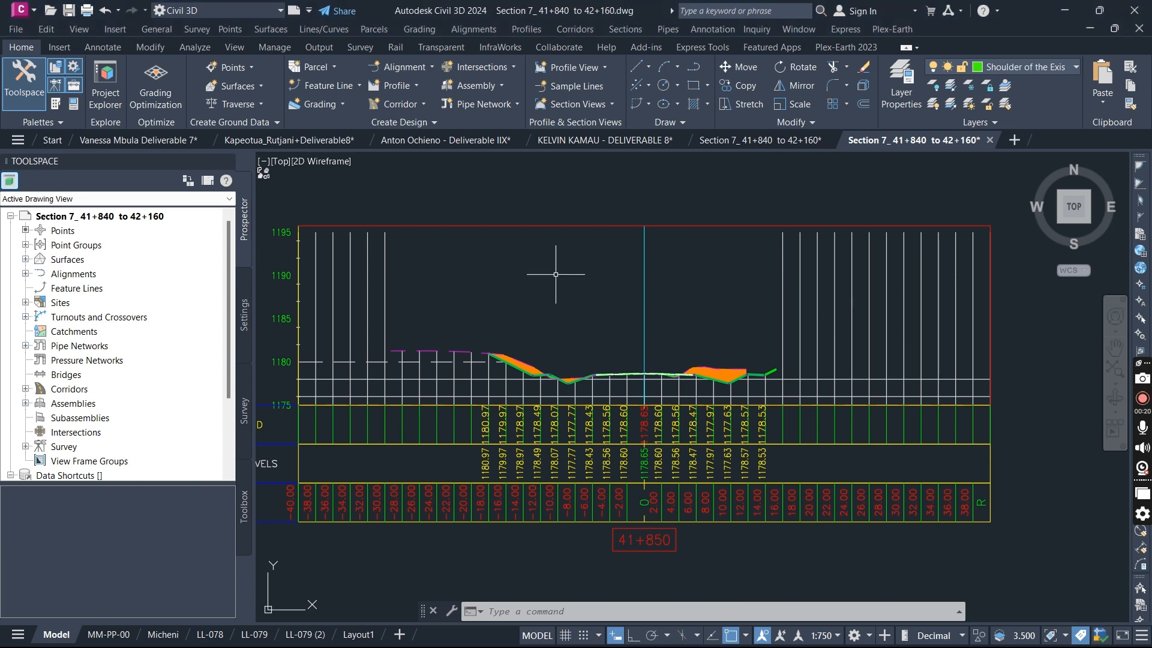
Examine the cross-section view at station 41+850, including its cut and fill areas and level bands.
{"action": "middle_click_drag", "start_coordinate": [546, 337], "coordinate": [558, 274]}
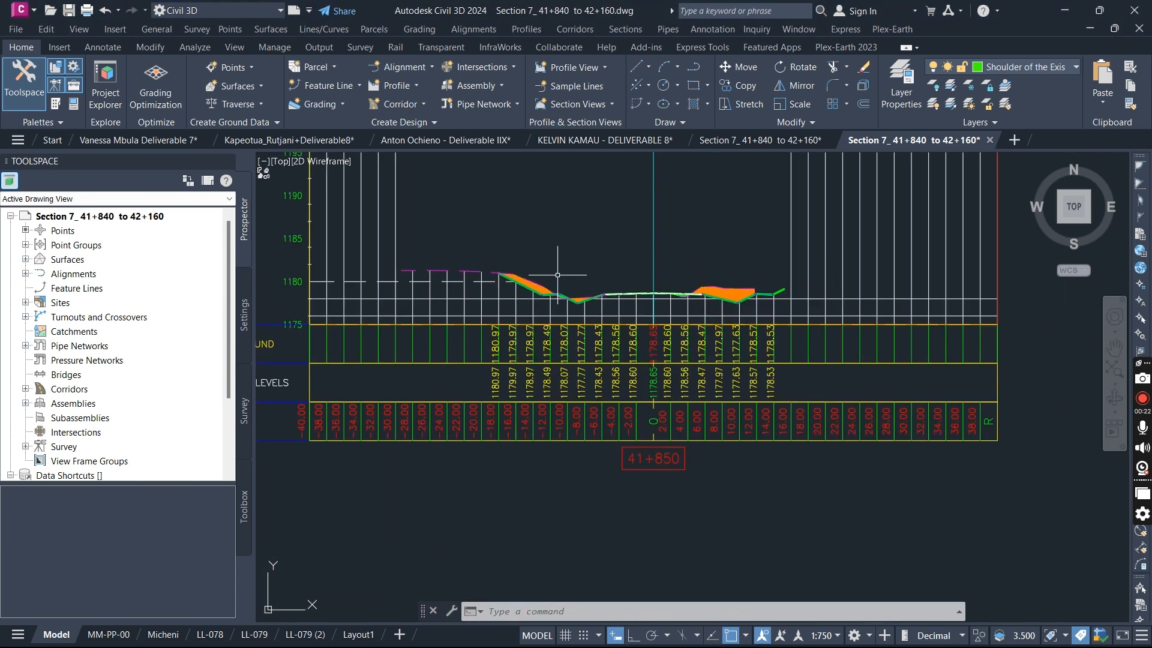
{"action": "scroll", "coordinate": [558, 275], "scroll_direction": "down", "scroll_amount": 2}
{"action": "scroll", "coordinate": [560, 243], "scroll_direction": "up", "scroll_amount": 3}
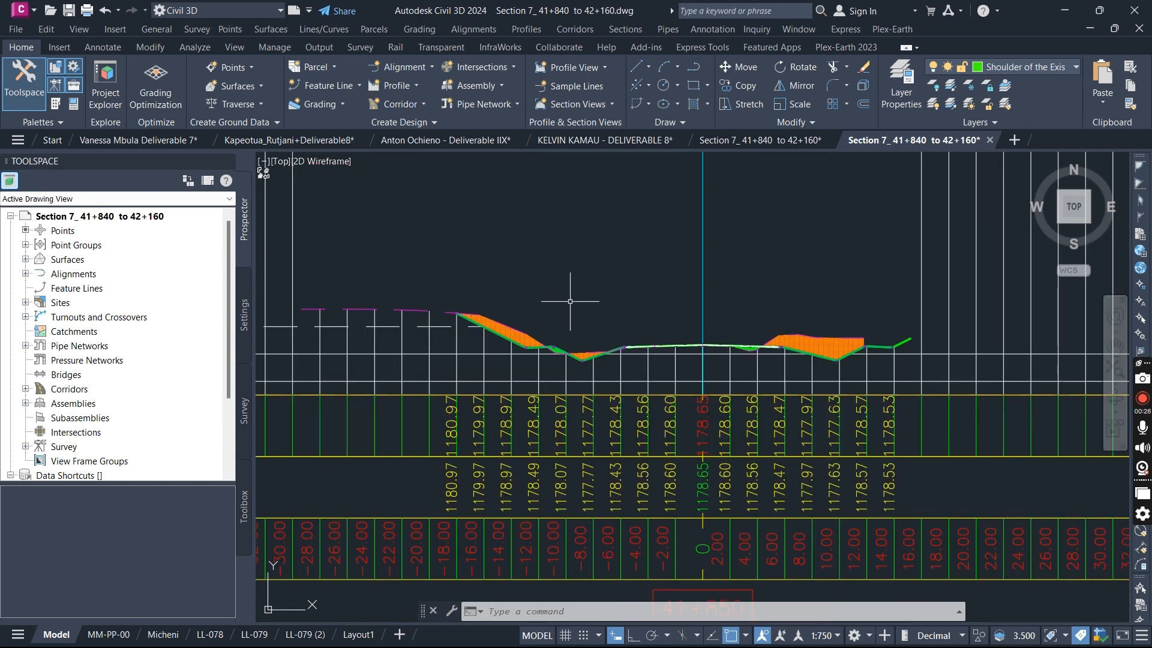
{"action": "scroll", "coordinate": [579, 318], "scroll_direction": "up", "scroll_amount": 2}
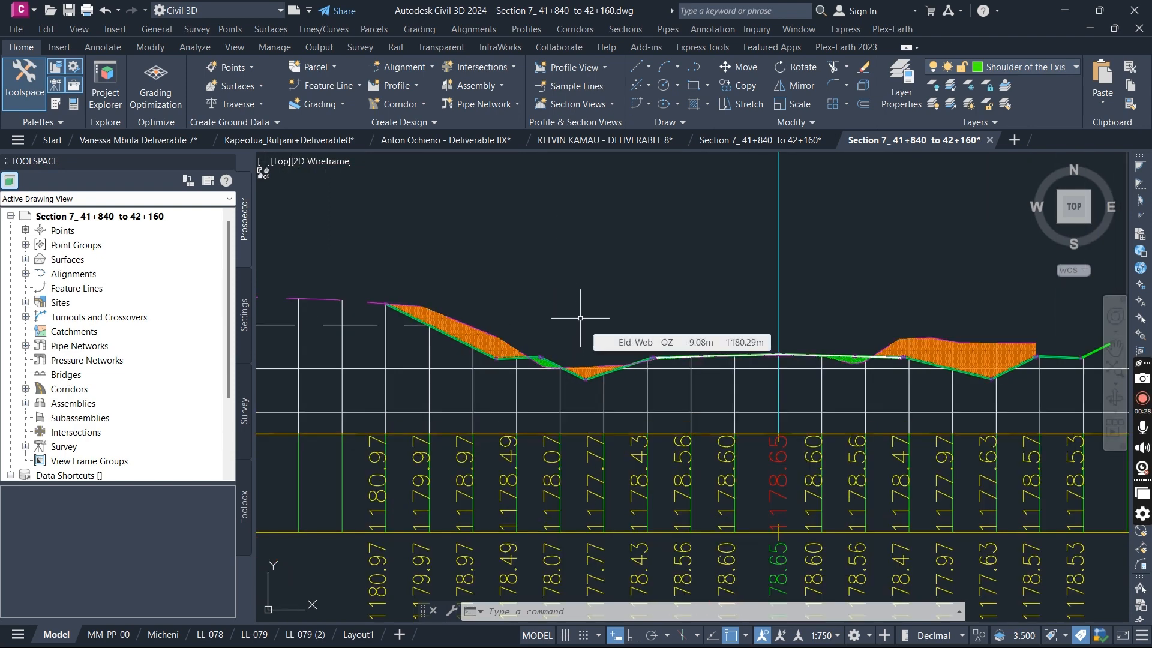
{"action": "scroll", "coordinate": [589, 344], "scroll_direction": "down", "scroll_amount": 3}
{"action": "scroll", "coordinate": [610, 299], "scroll_direction": "down", "scroll_amount": 8}
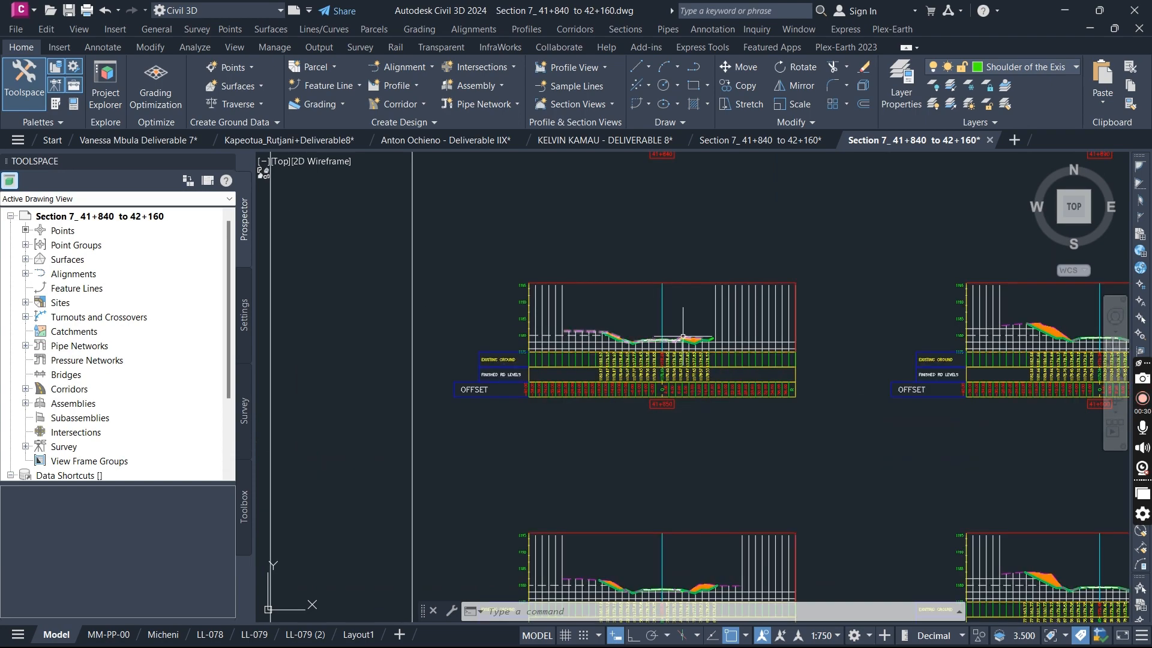
Review the corridor plan, the longitudinal profile sheet and the cross-section sheets in model space.
{"action": "scroll", "coordinate": [457, 489], "scroll_direction": "up", "scroll_amount": 10}
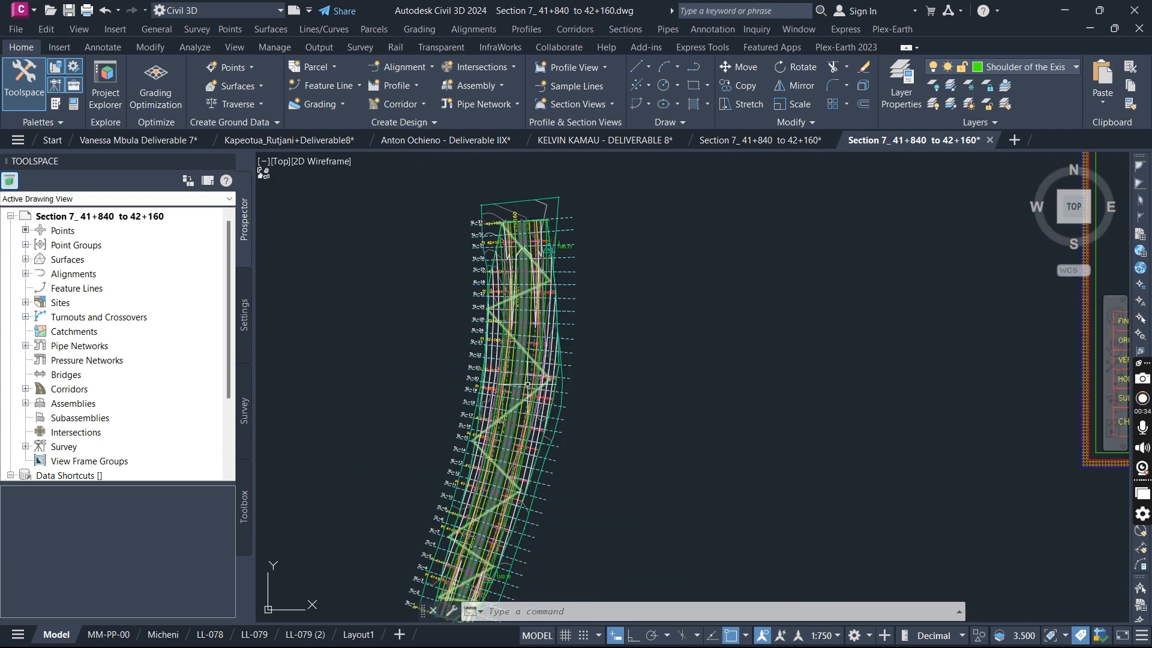
{"action": "scroll", "coordinate": [474, 440], "scroll_direction": "down", "scroll_amount": 5}
{"action": "scroll", "coordinate": [620, 361], "scroll_direction": "up", "scroll_amount": 6}
{"action": "scroll", "coordinate": [620, 361], "scroll_direction": "down", "scroll_amount": 4}
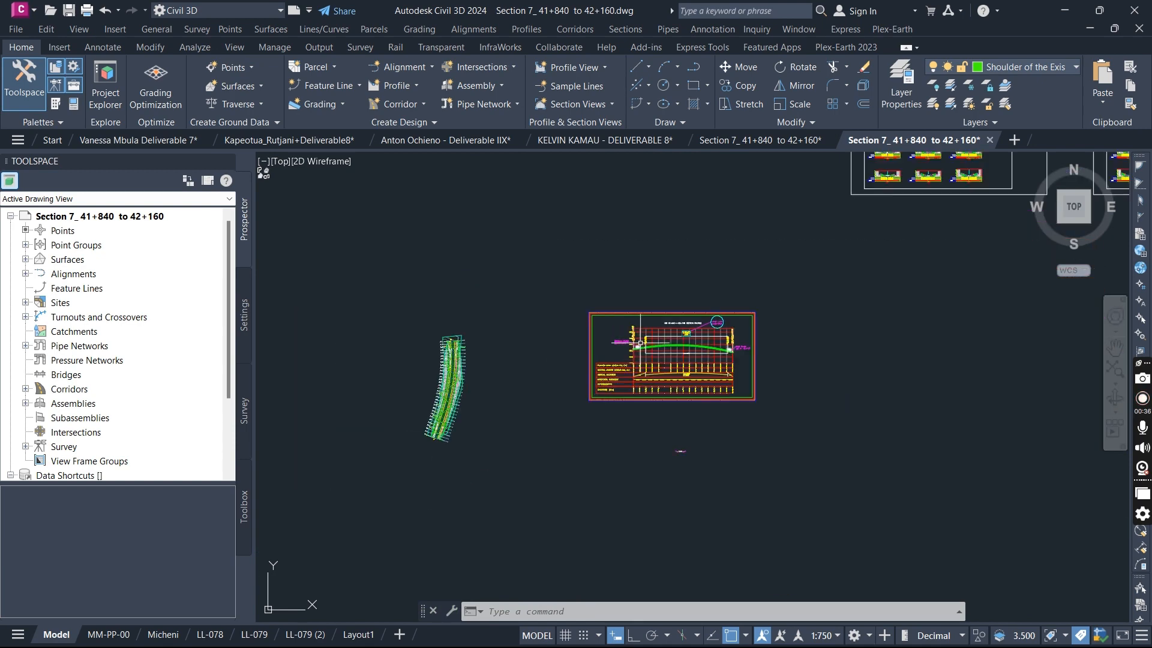
{"action": "scroll", "coordinate": [648, 332], "scroll_direction": "up", "scroll_amount": 1}
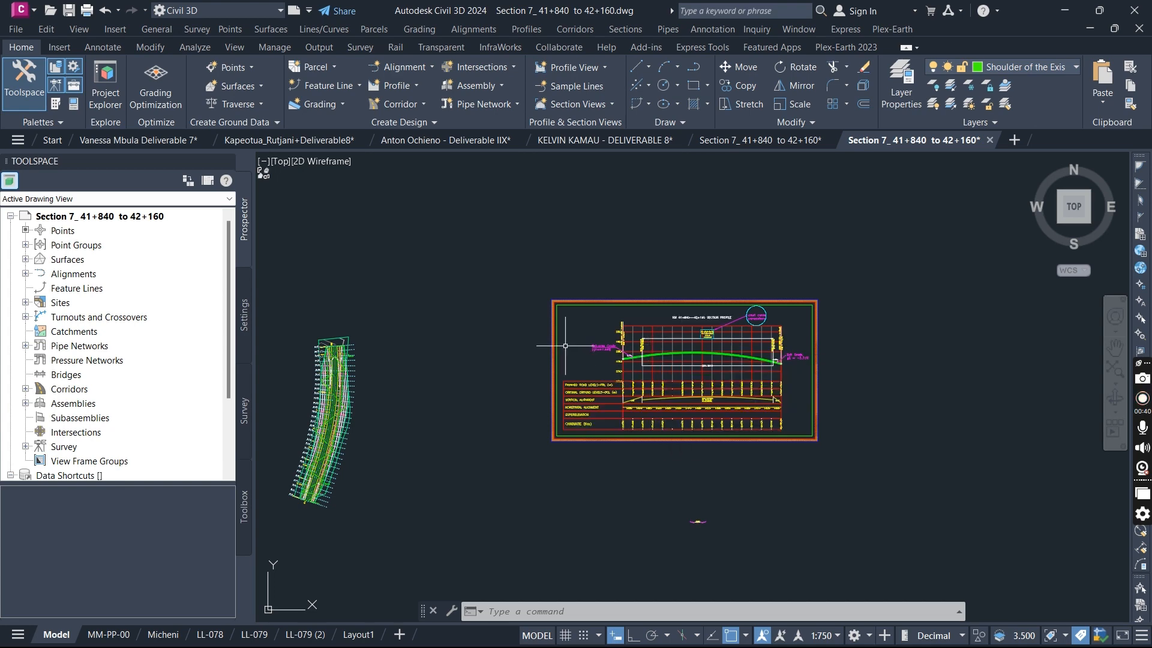
{"action": "scroll", "coordinate": [564, 351], "scroll_direction": "down", "scroll_amount": 2}
{"action": "scroll", "coordinate": [561, 359], "scroll_direction": "up", "scroll_amount": 5}
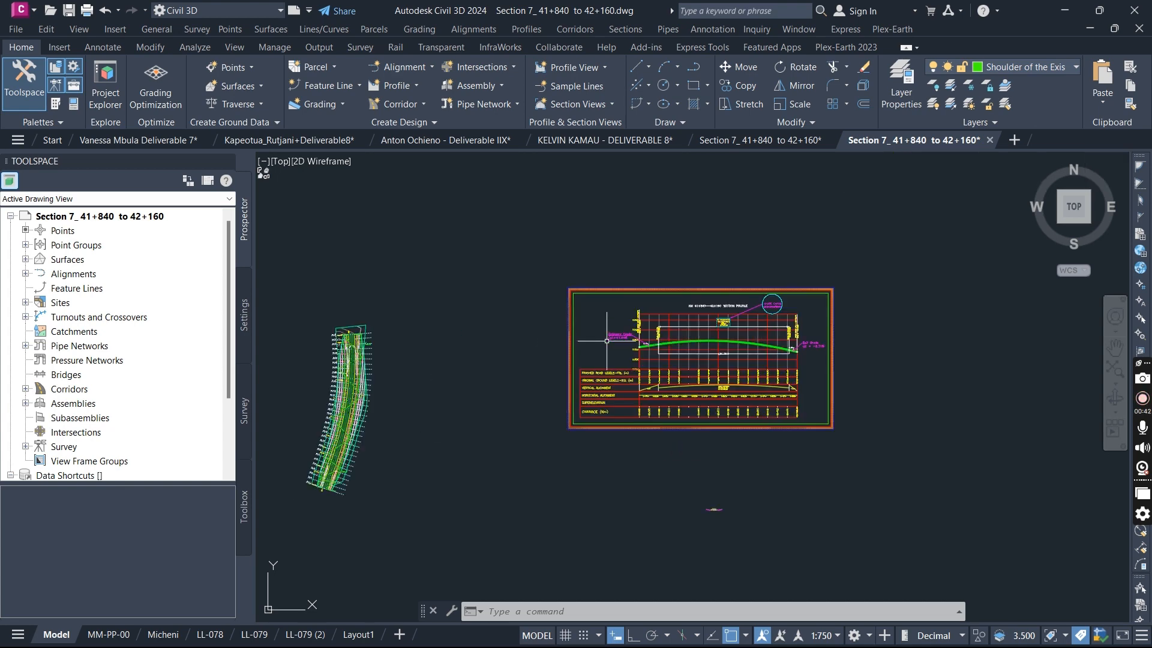
{"action": "scroll", "coordinate": [560, 360], "scroll_direction": "down", "scroll_amount": 6}
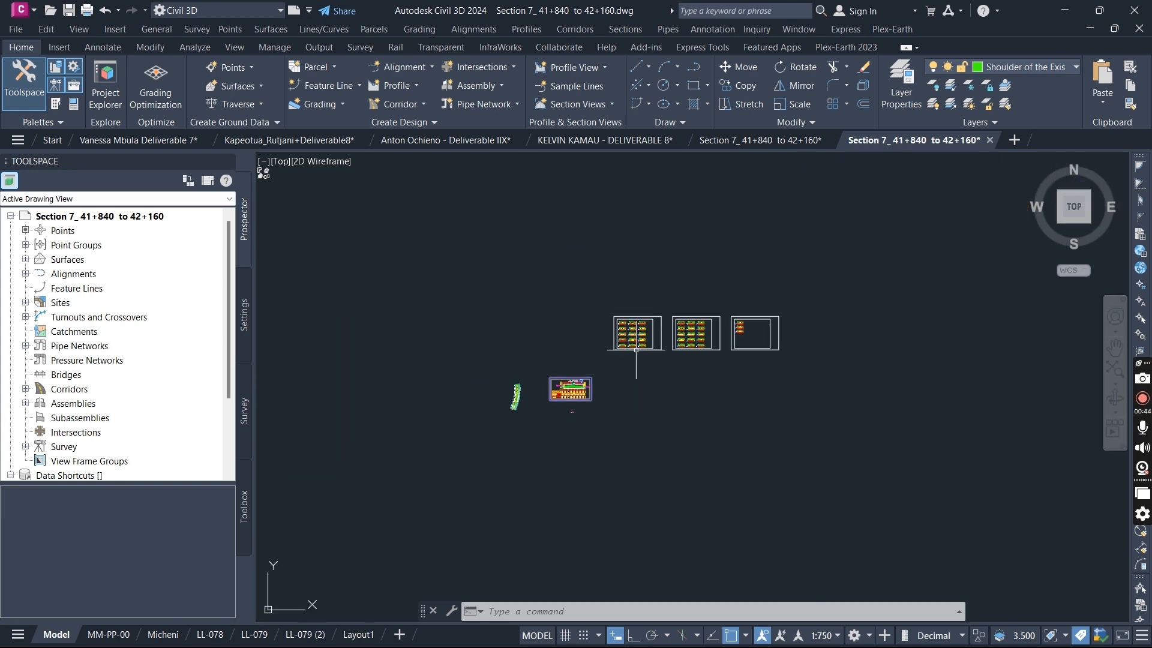
{"action": "scroll", "coordinate": [637, 325], "scroll_direction": "up", "scroll_amount": 2}
{"action": "scroll", "coordinate": [637, 325], "scroll_direction": "up", "scroll_amount": 5}
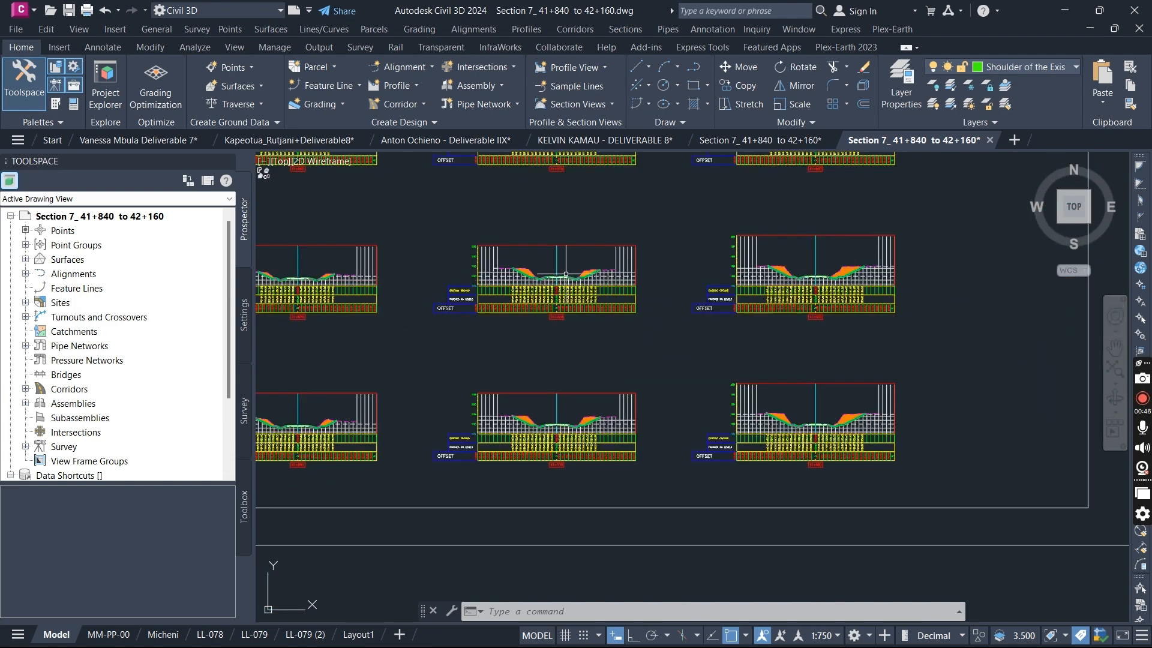
{"action": "scroll", "coordinate": [592, 261], "scroll_direction": "up", "scroll_amount": 2}
{"action": "scroll", "coordinate": [592, 261], "scroll_direction": "down", "scroll_amount": 8}
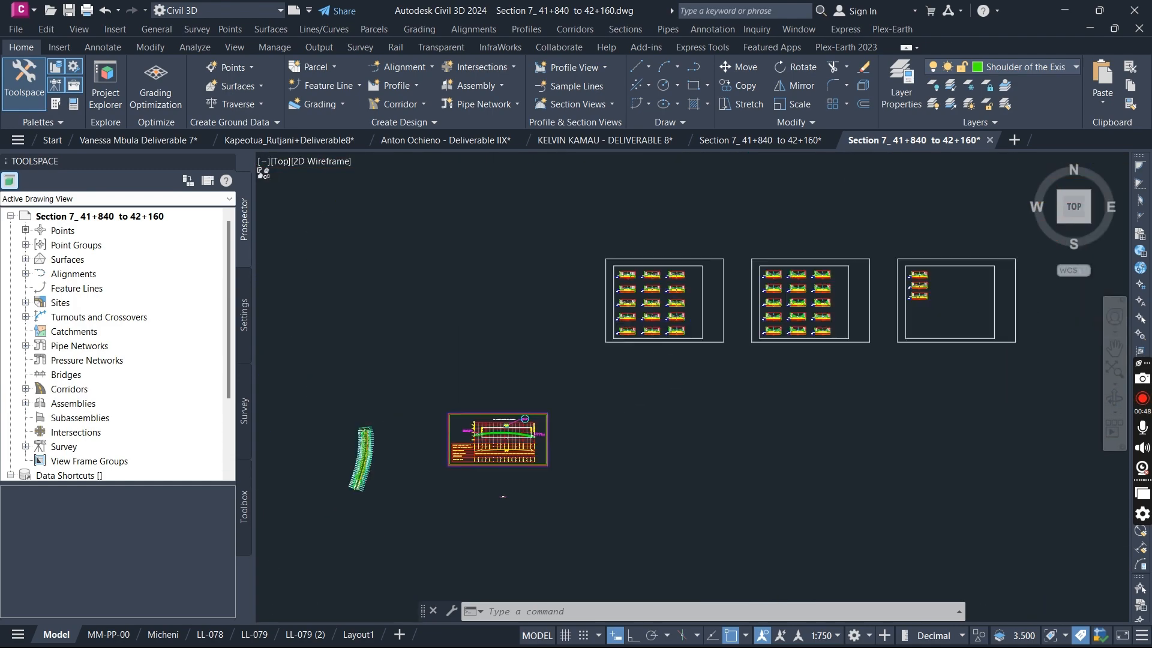
Locate the Typical Section assembly below the profile sheet and inspect its overall layout and lane subassemblies.
{"action": "scroll", "coordinate": [532, 449], "scroll_direction": "up", "scroll_amount": 3}
{"action": "scroll", "coordinate": [532, 449], "scroll_direction": "up", "scroll_amount": 10}
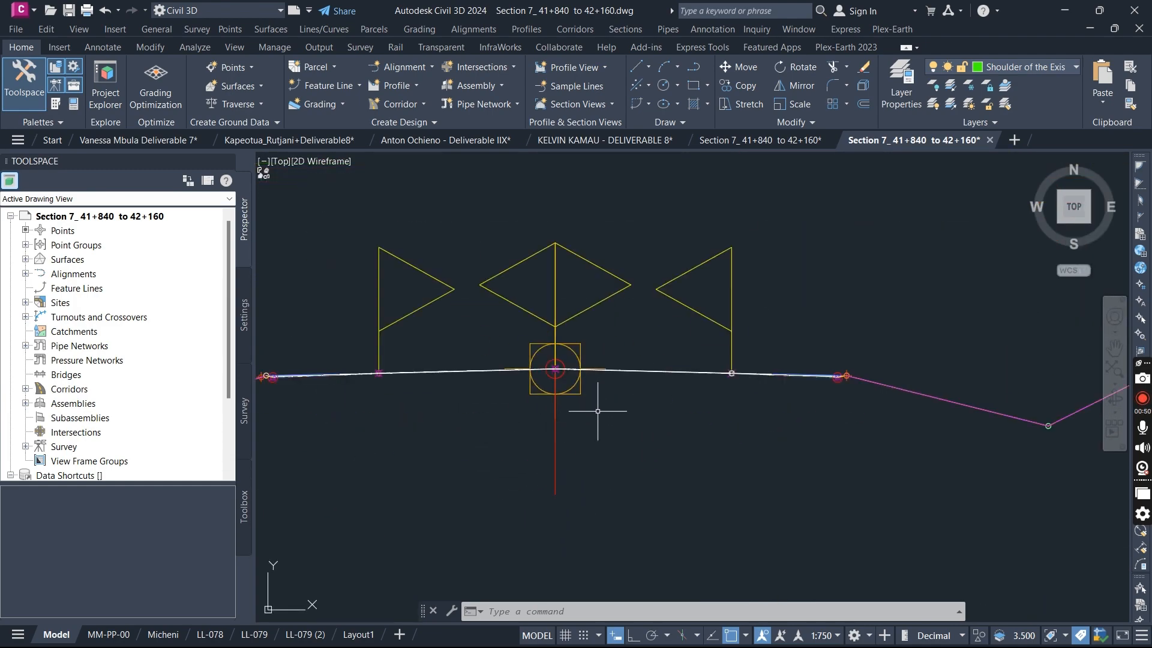
{"action": "scroll", "coordinate": [563, 359], "scroll_direction": "down", "scroll_amount": 2}
{"action": "scroll", "coordinate": [617, 360], "scroll_direction": "up", "scroll_amount": 2}
{"action": "scroll", "coordinate": [539, 238], "scroll_direction": "up", "scroll_amount": 3}
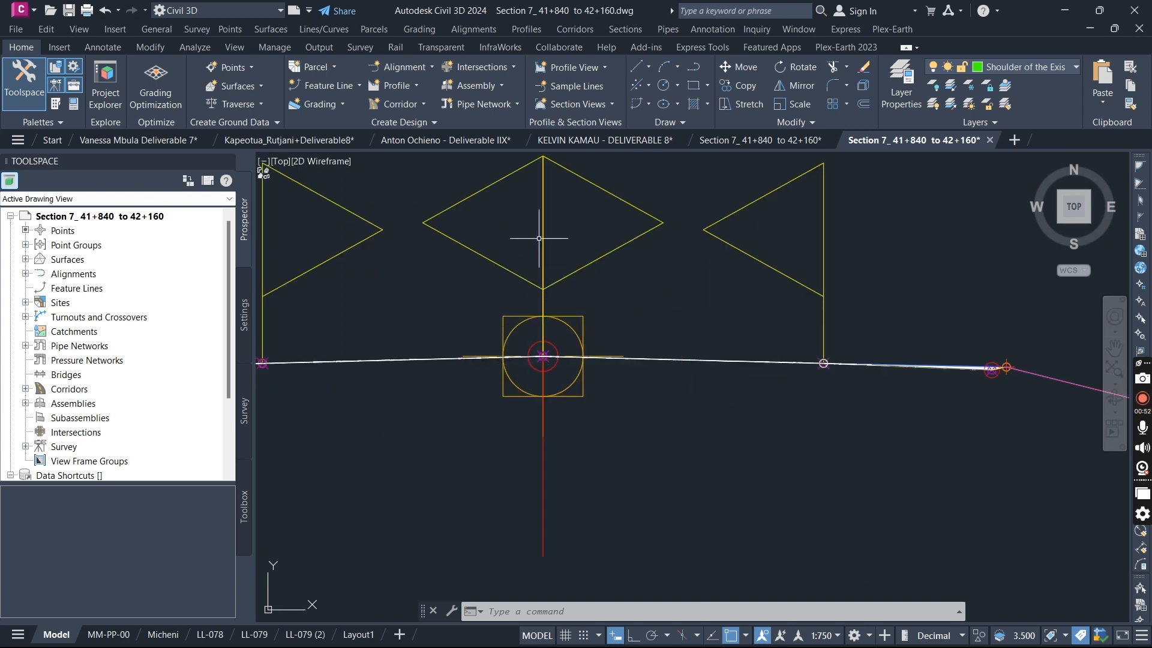
{"action": "scroll", "coordinate": [555, 361], "scroll_direction": "down", "scroll_amount": 5}
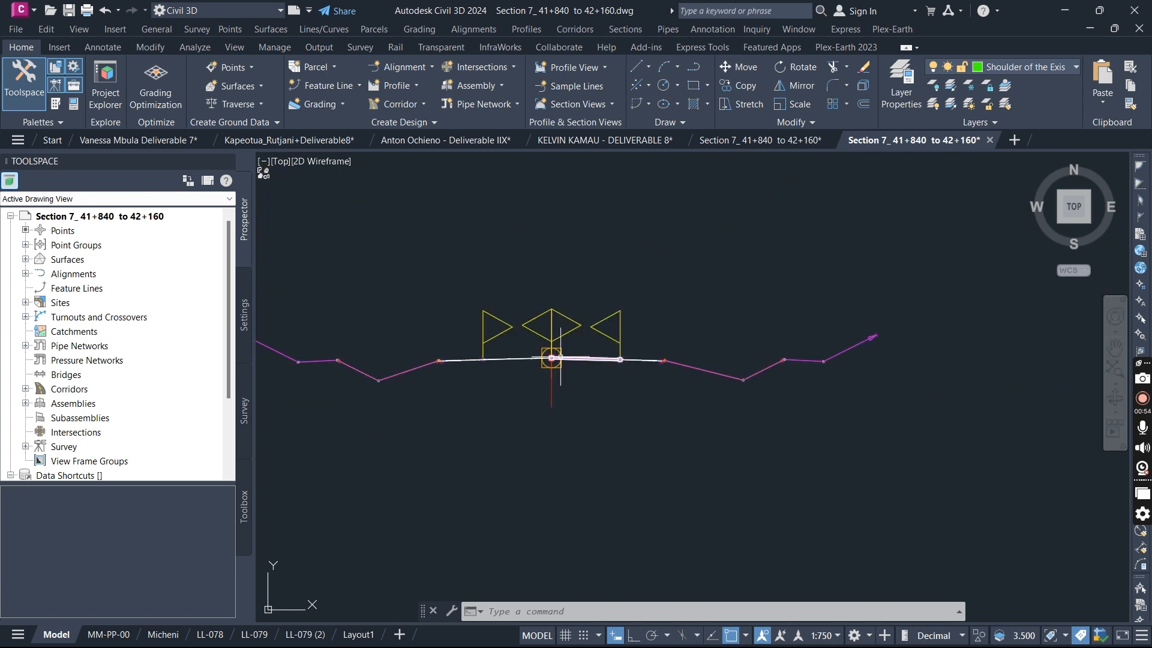
{"action": "mouse_move", "coordinate": [560, 357]}
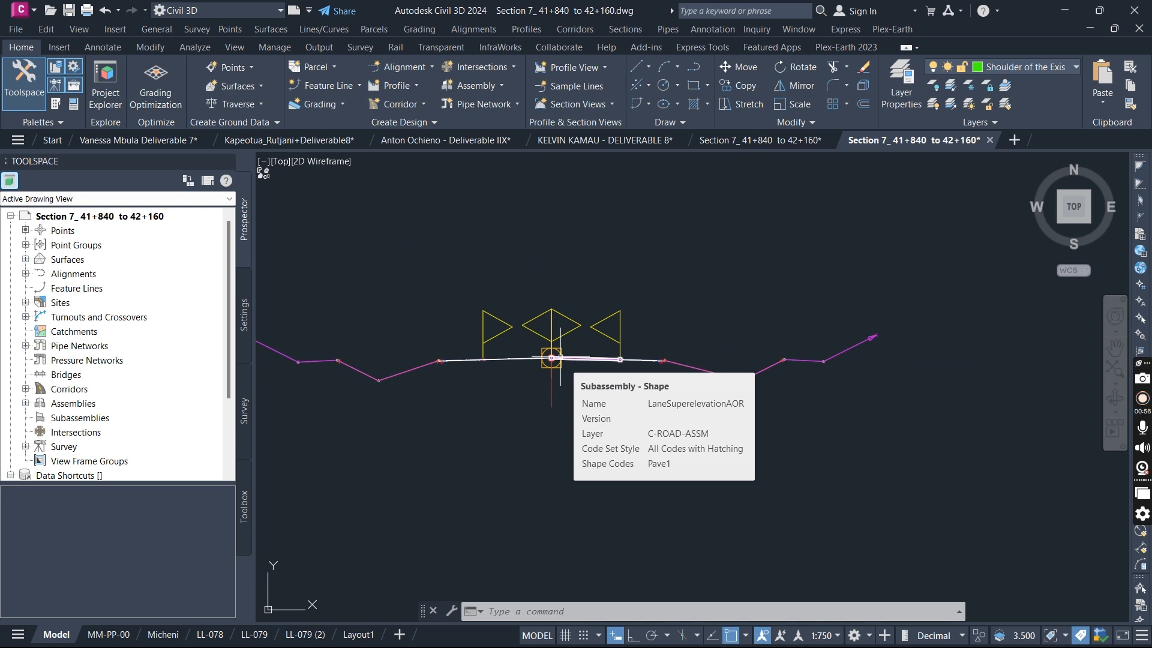
{"action": "scroll", "coordinate": [560, 358], "scroll_direction": "up", "scroll_amount": 4}
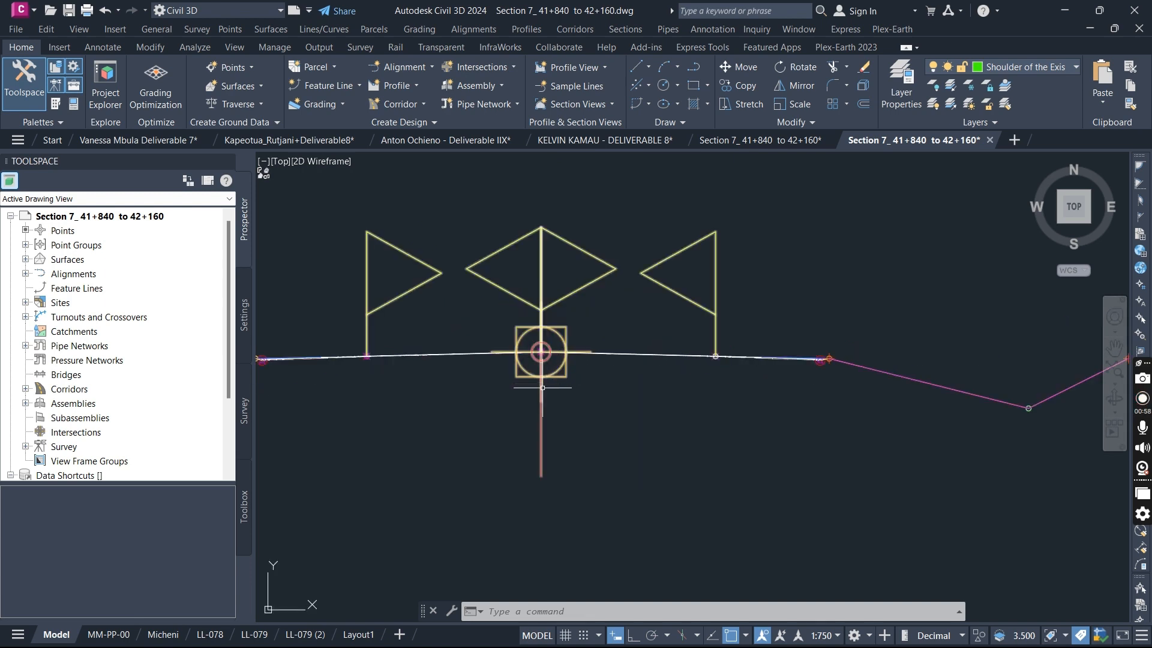
{"action": "scroll", "coordinate": [551, 345], "scroll_direction": "up", "scroll_amount": 2}
{"action": "scroll", "coordinate": [549, 340], "scroll_direction": "down", "scroll_amount": 6}
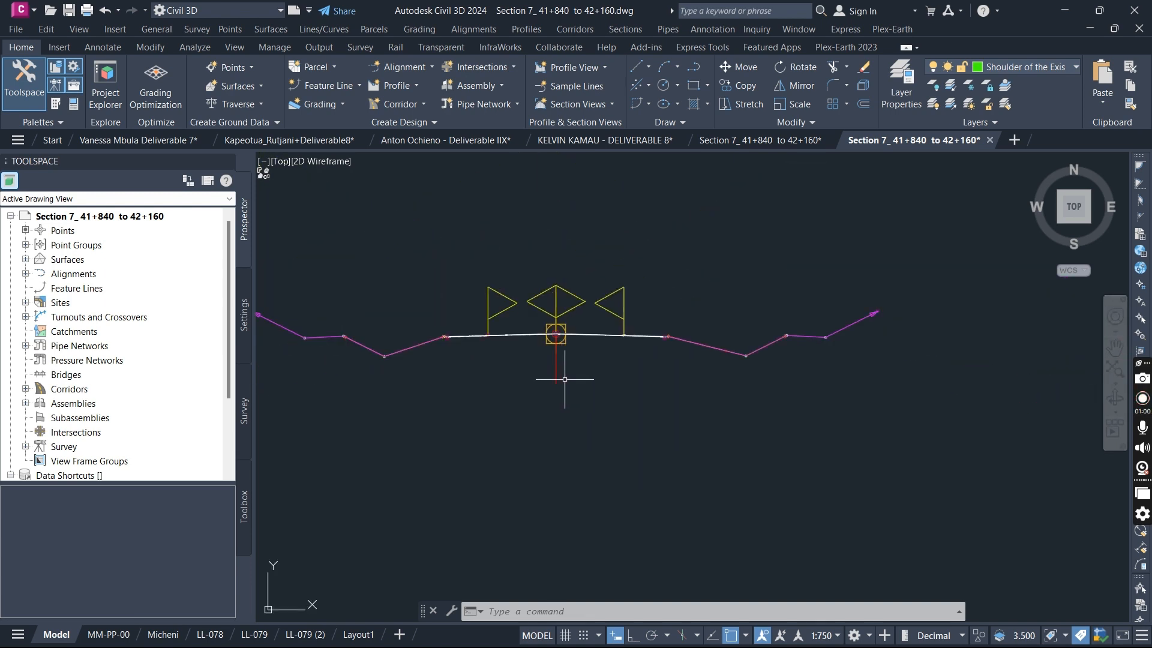
{"action": "mouse_move", "coordinate": [560, 300]}
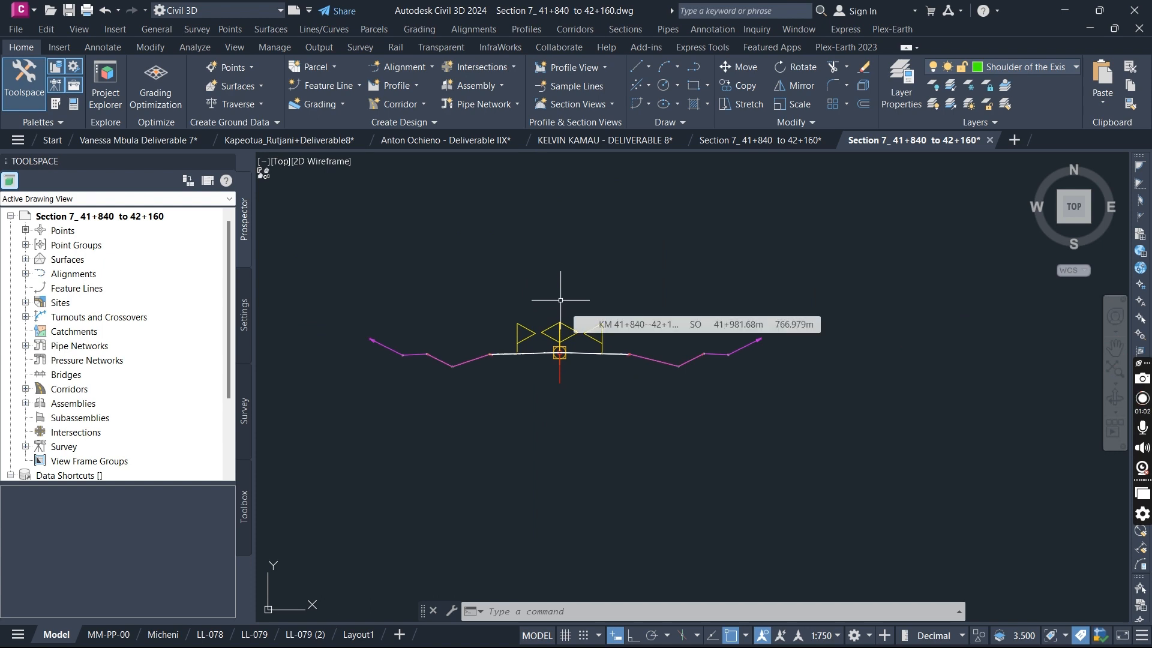
{"action": "scroll", "coordinate": [560, 300], "scroll_direction": "up", "scroll_amount": 4}
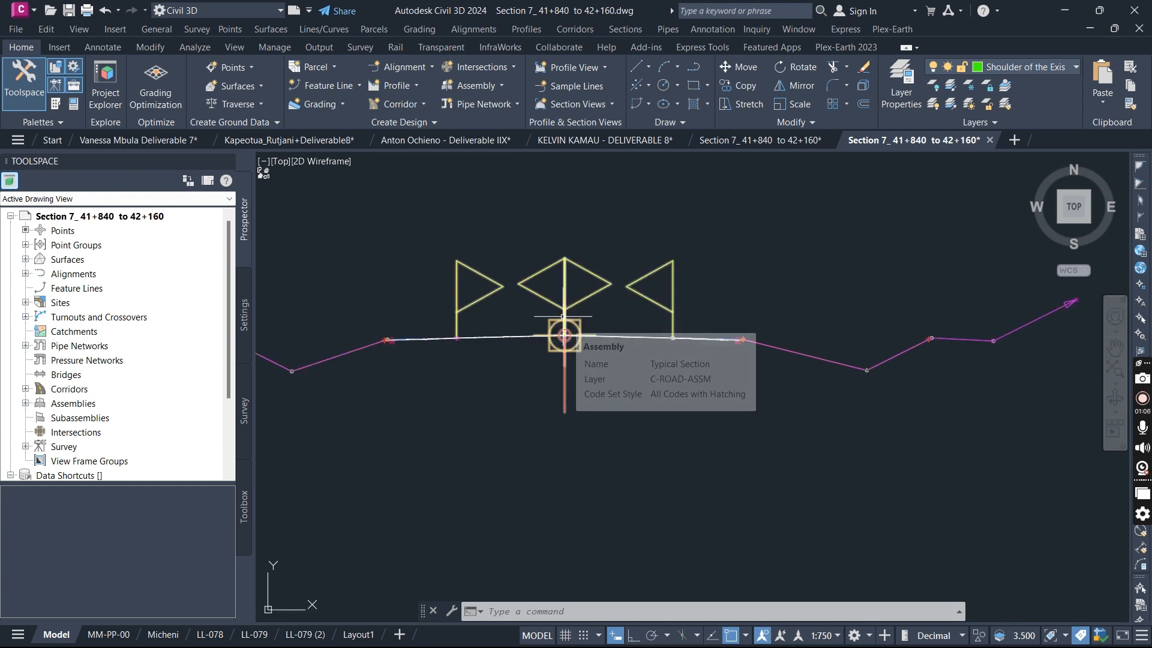
Inspect the assembly's baseline marker, one lane and the adjoining shoulder out to its outer edge.
{"action": "left_click", "coordinate": [565, 334]}
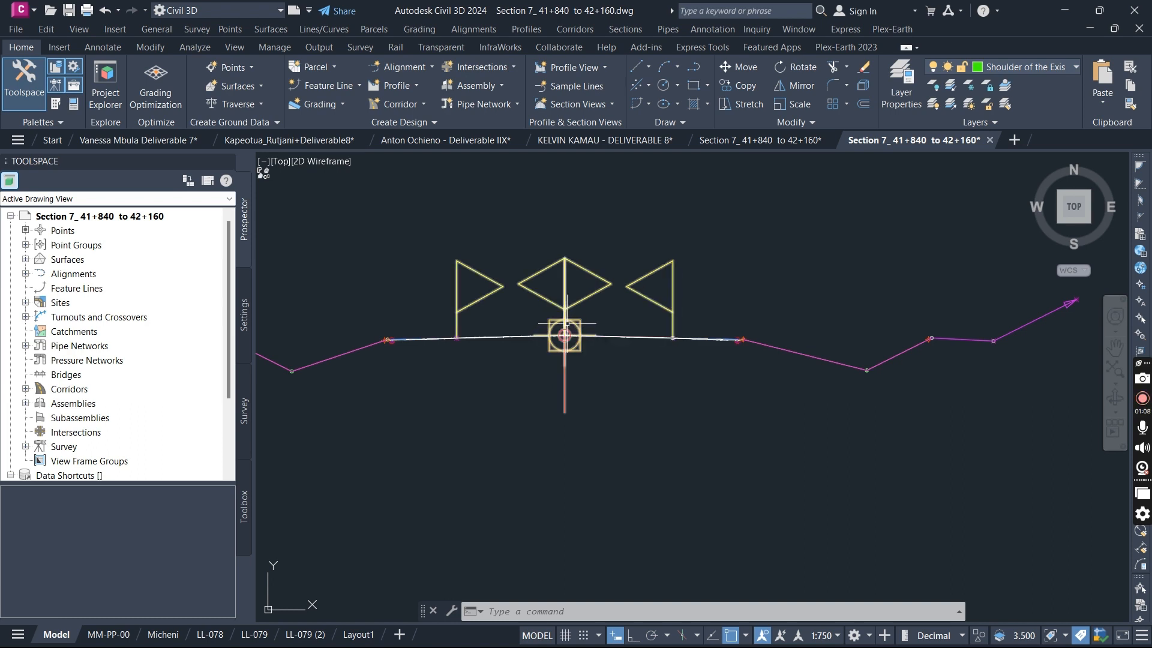
{"action": "scroll", "coordinate": [567, 322], "scroll_direction": "down", "scroll_amount": 1}
{"action": "scroll", "coordinate": [524, 332], "scroll_direction": "up", "scroll_amount": 3}
{"action": "left_click", "coordinate": [474, 316]}
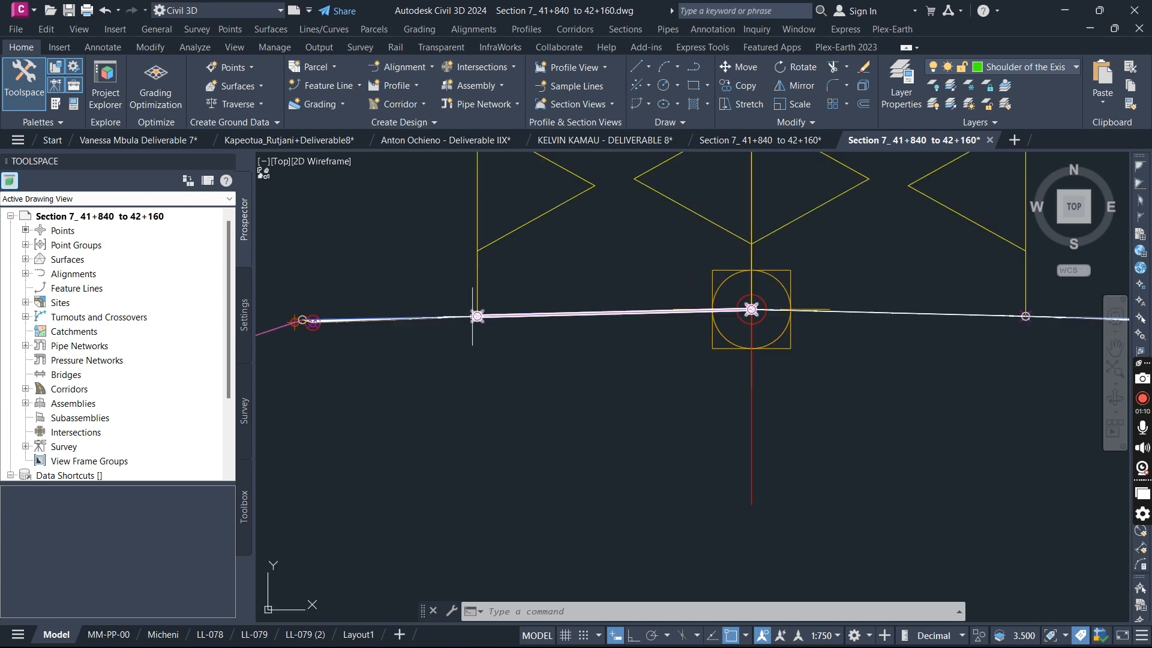
{"action": "key", "text": "Escape"}
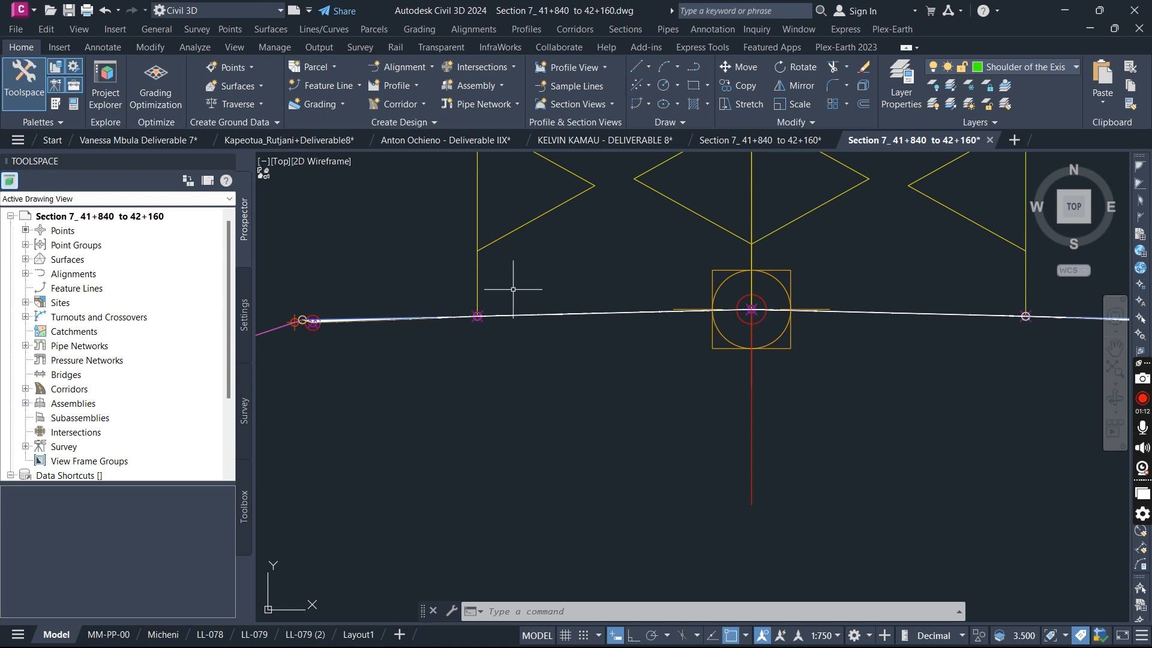
{"action": "scroll", "coordinate": [523, 291], "scroll_direction": "down", "scroll_amount": 2}
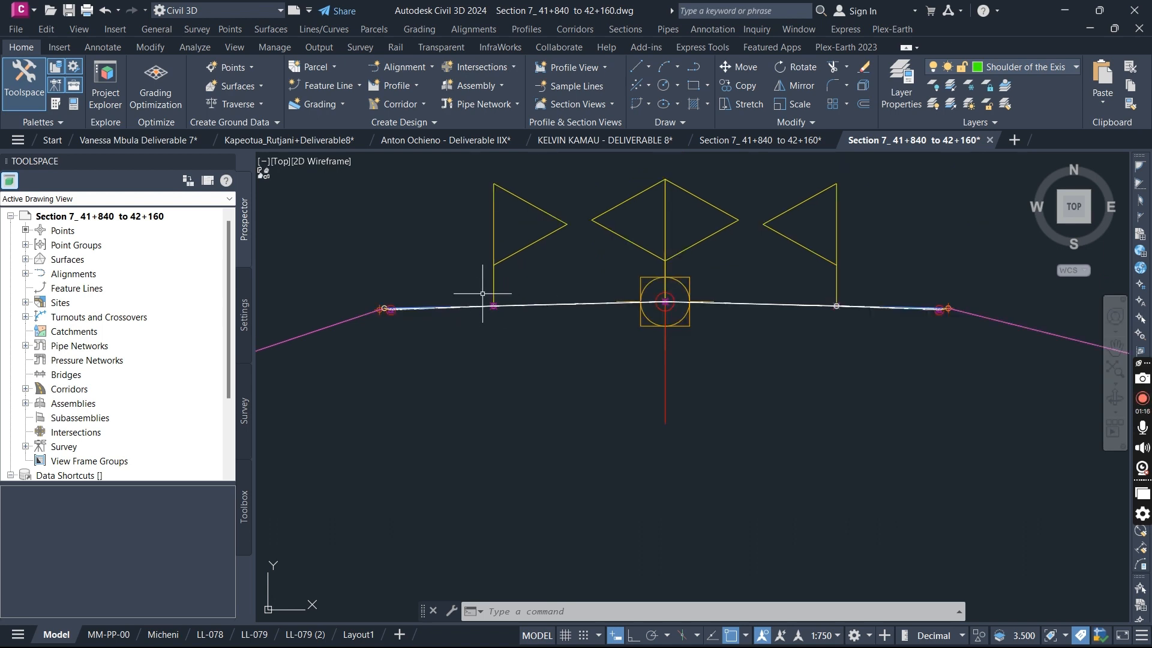
{"action": "scroll", "coordinate": [384, 287], "scroll_direction": "up", "scroll_amount": 6}
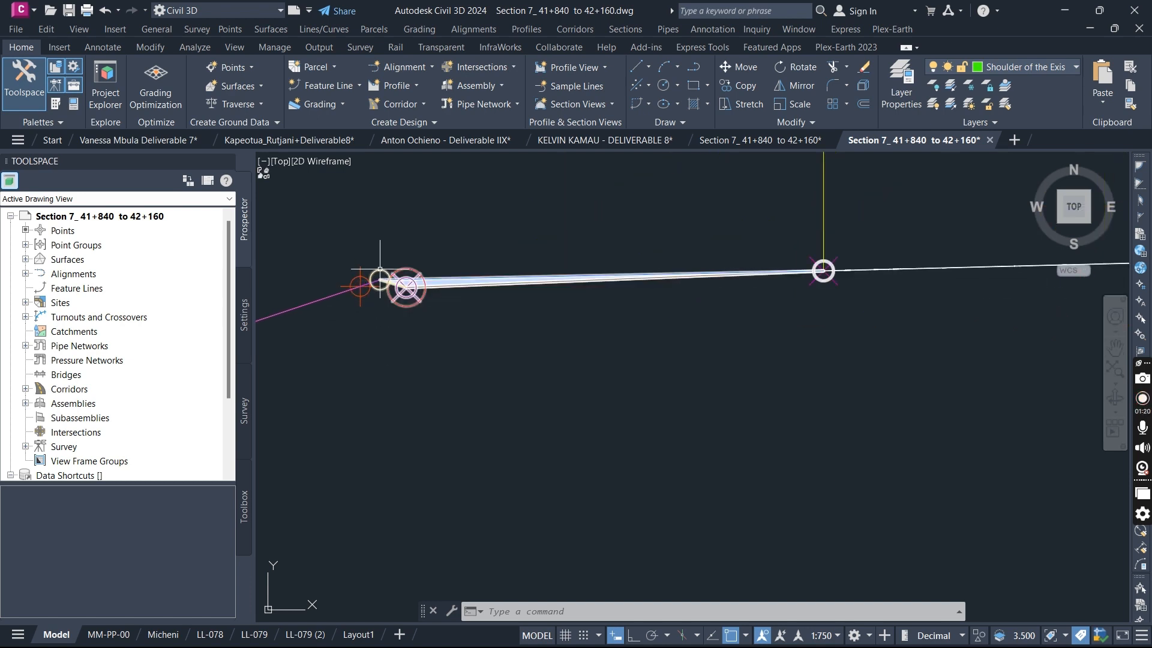
{"action": "scroll", "coordinate": [580, 263], "scroll_direction": "down", "scroll_amount": 6}
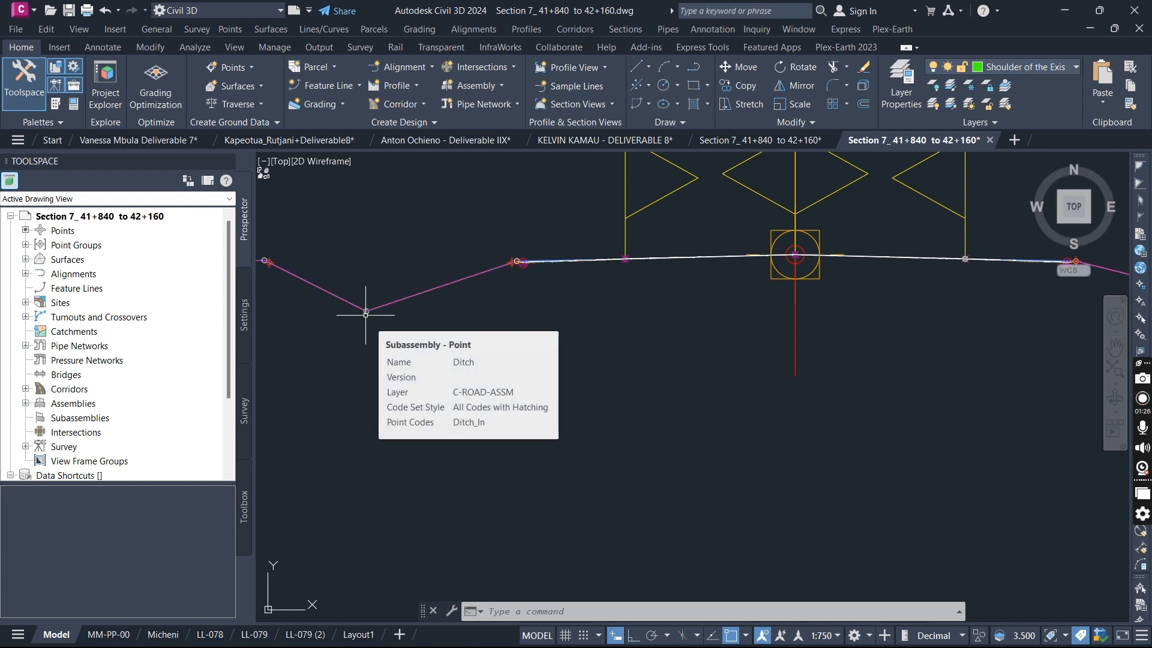
Inspect the assembly's Ditch subassembly and the links beyond it out to the end of the side slope.
{"action": "scroll", "coordinate": [533, 348], "scroll_direction": "down", "scroll_amount": 2}
{"action": "scroll", "coordinate": [468, 318], "scroll_direction": "up", "scroll_amount": 6}
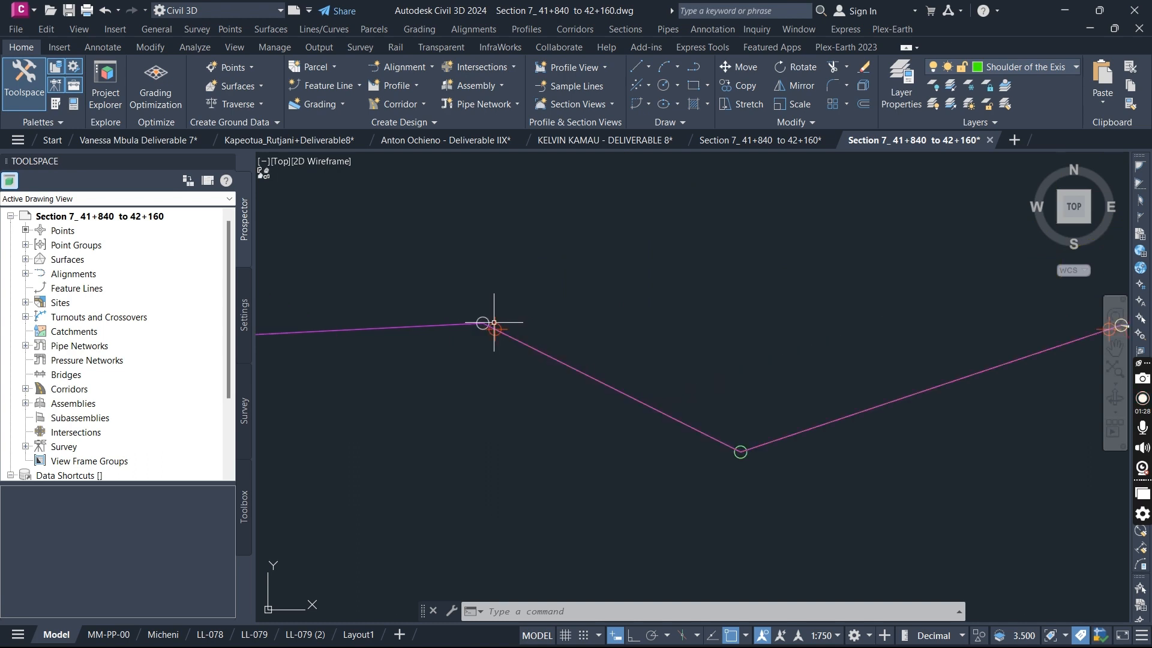
{"action": "scroll", "coordinate": [608, 328], "scroll_direction": "down", "scroll_amount": 2}
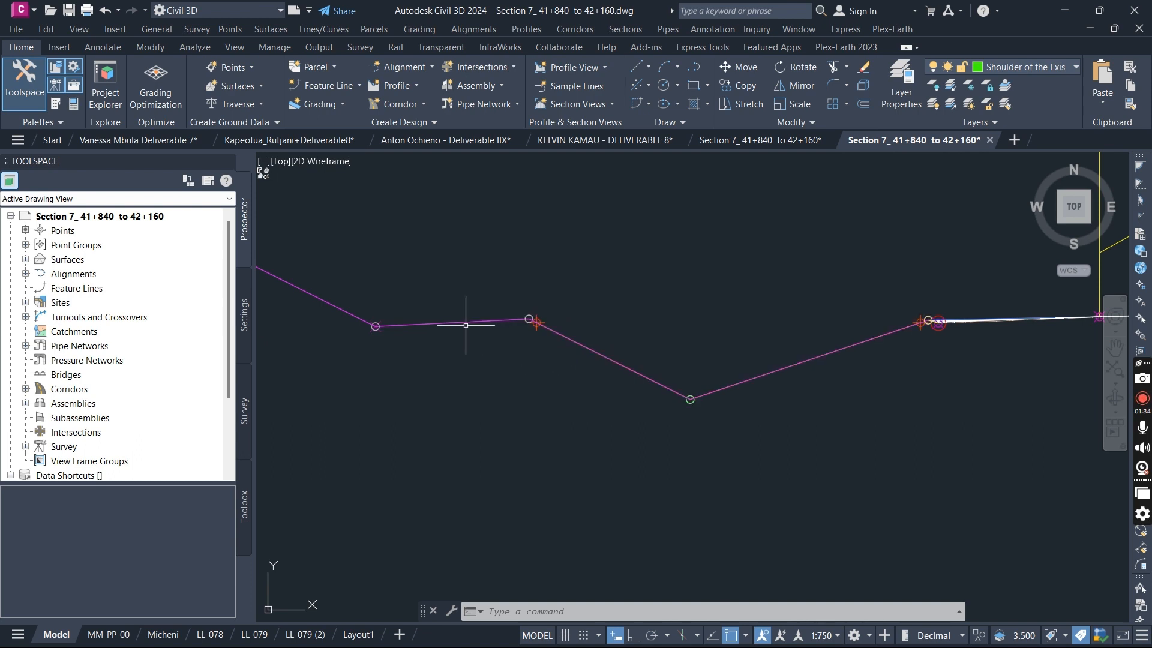
{"action": "mouse_move", "coordinate": [460, 336]}
{"action": "scroll", "coordinate": [423, 337], "scroll_direction": "down", "scroll_amount": 4}
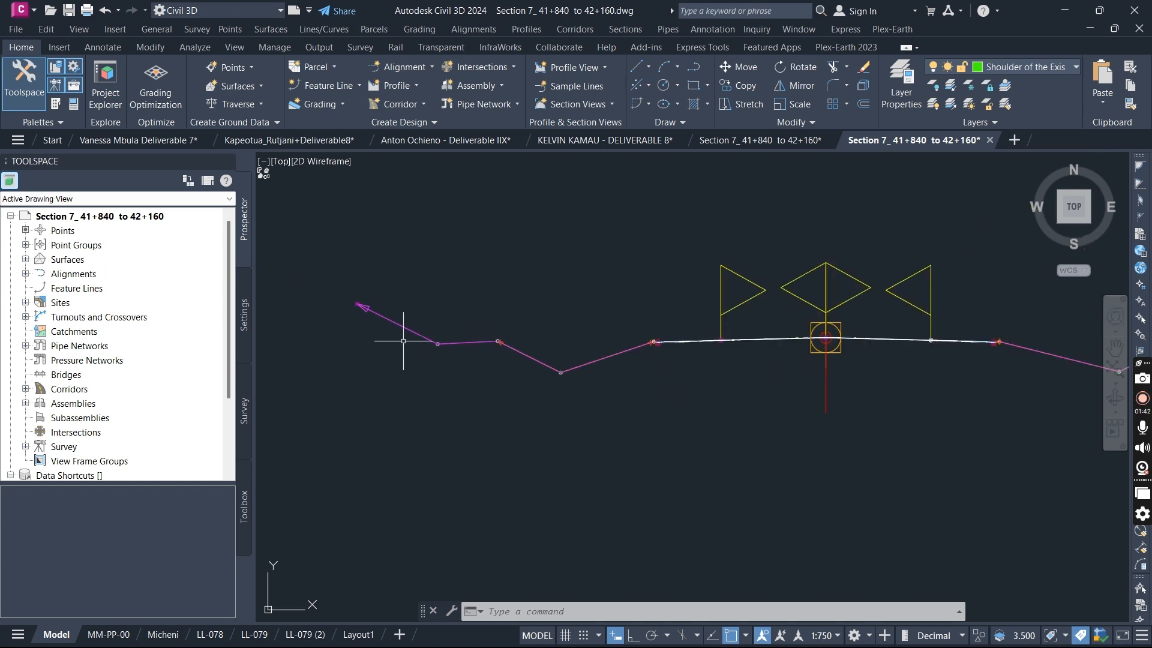
{"action": "scroll", "coordinate": [351, 300], "scroll_direction": "up", "scroll_amount": 6}
{"action": "scroll", "coordinate": [363, 337], "scroll_direction": "down", "scroll_amount": 5}
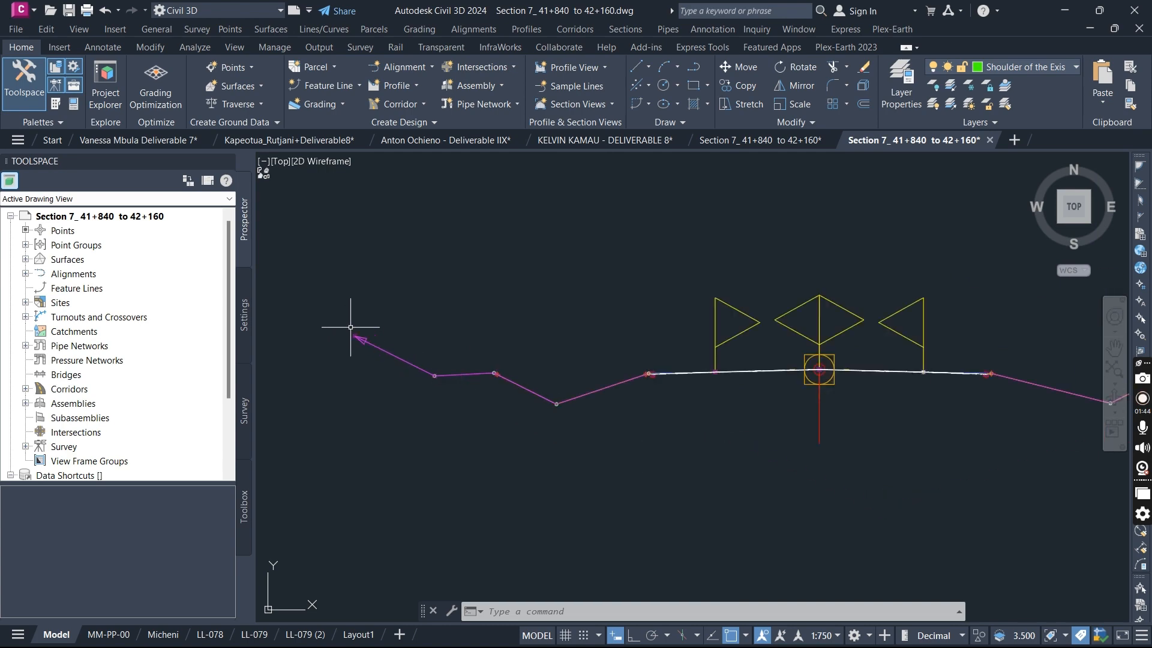
{"action": "scroll", "coordinate": [539, 360], "scroll_direction": "down", "scroll_amount": 8}
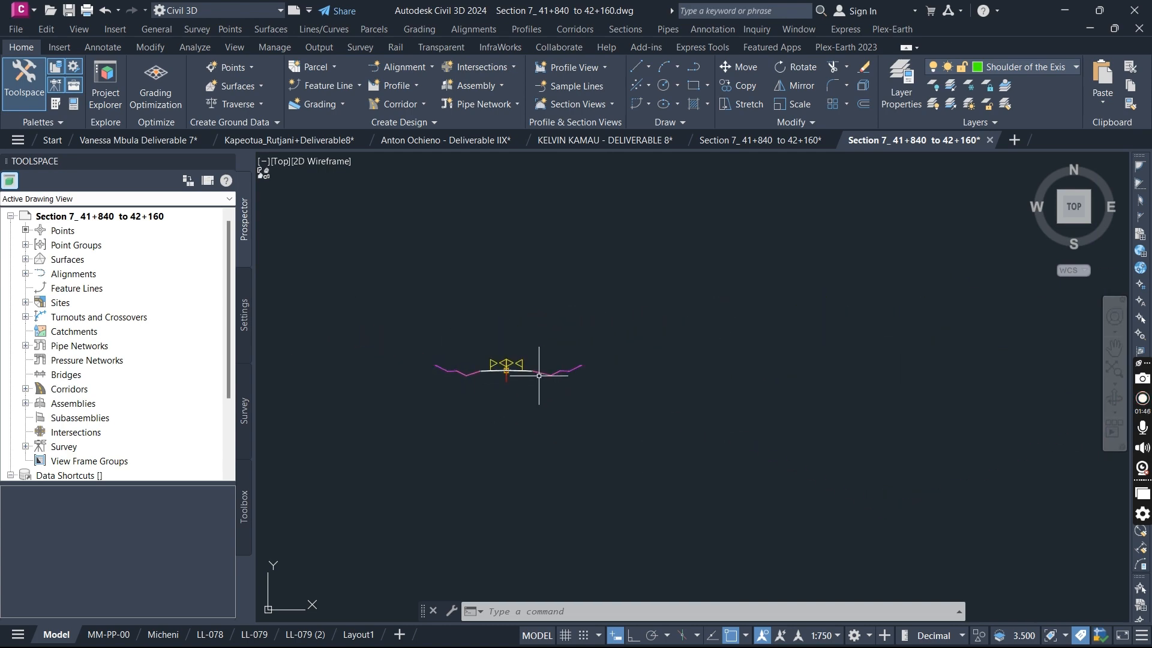
Examine the cross-section view at station 41+840, especially the ditch and side slope where they meet existing ground.
{"action": "scroll", "coordinate": [533, 336], "scroll_direction": "down", "scroll_amount": 3}
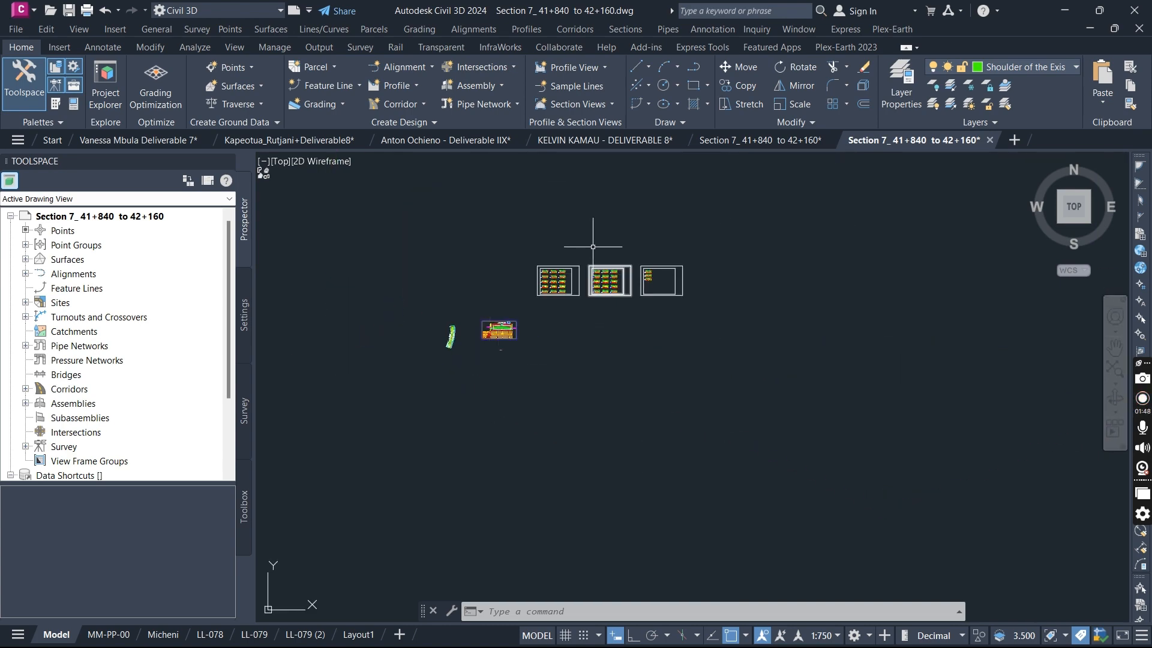
{"action": "scroll", "coordinate": [576, 270], "scroll_direction": "up", "scroll_amount": 10}
{"action": "scroll", "coordinate": [540, 306], "scroll_direction": "up", "scroll_amount": 6}
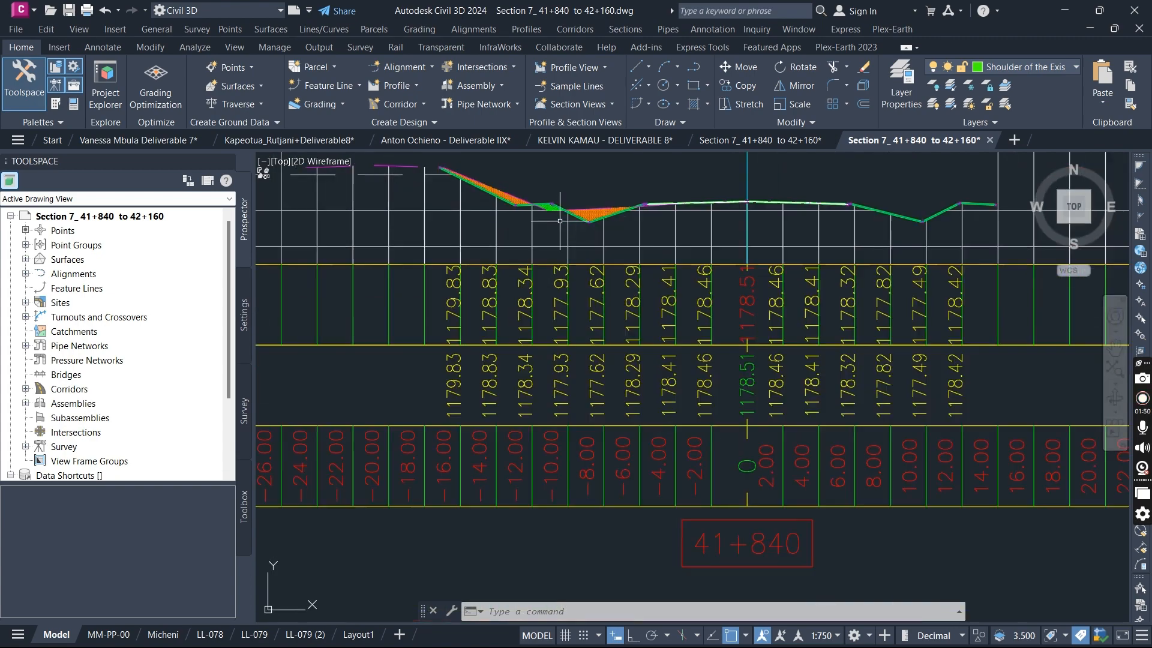
{"action": "scroll", "coordinate": [546, 288], "scroll_direction": "down", "scroll_amount": 3}
{"action": "scroll", "coordinate": [549, 270], "scroll_direction": "up", "scroll_amount": 3}
{"action": "scroll", "coordinate": [549, 270], "scroll_direction": "down", "scroll_amount": 3}
{"action": "scroll", "coordinate": [600, 264], "scroll_direction": "up", "scroll_amount": 2}
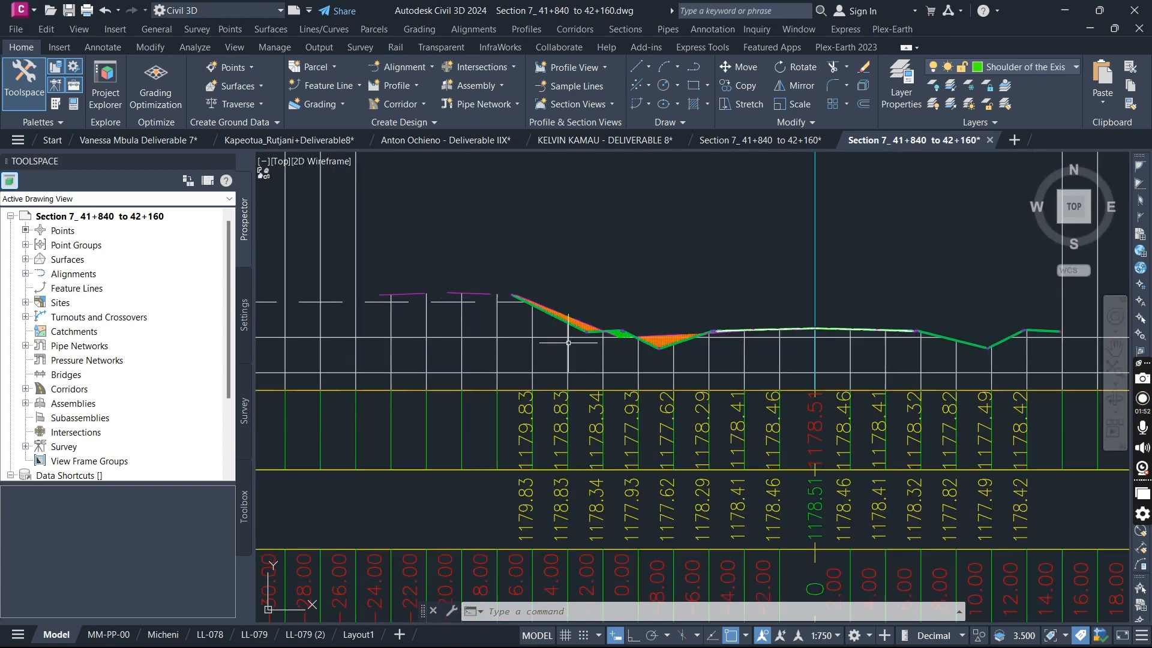
{"action": "scroll", "coordinate": [580, 289], "scroll_direction": "up", "scroll_amount": 2}
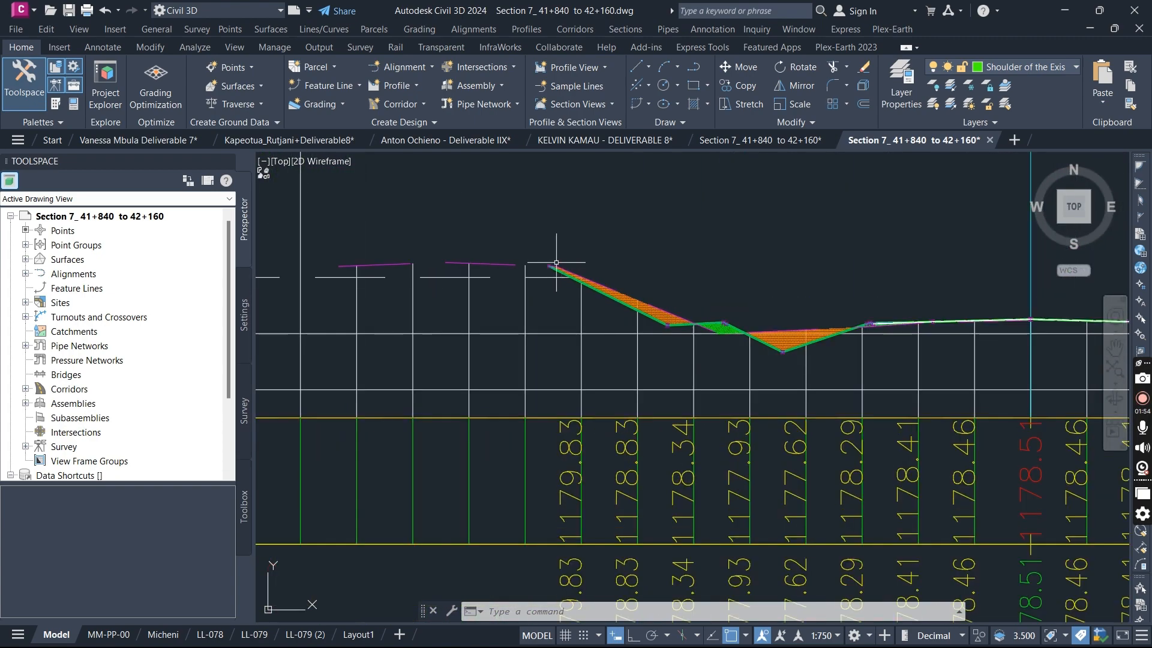
{"action": "scroll", "coordinate": [600, 311], "scroll_direction": "down", "scroll_amount": 4}
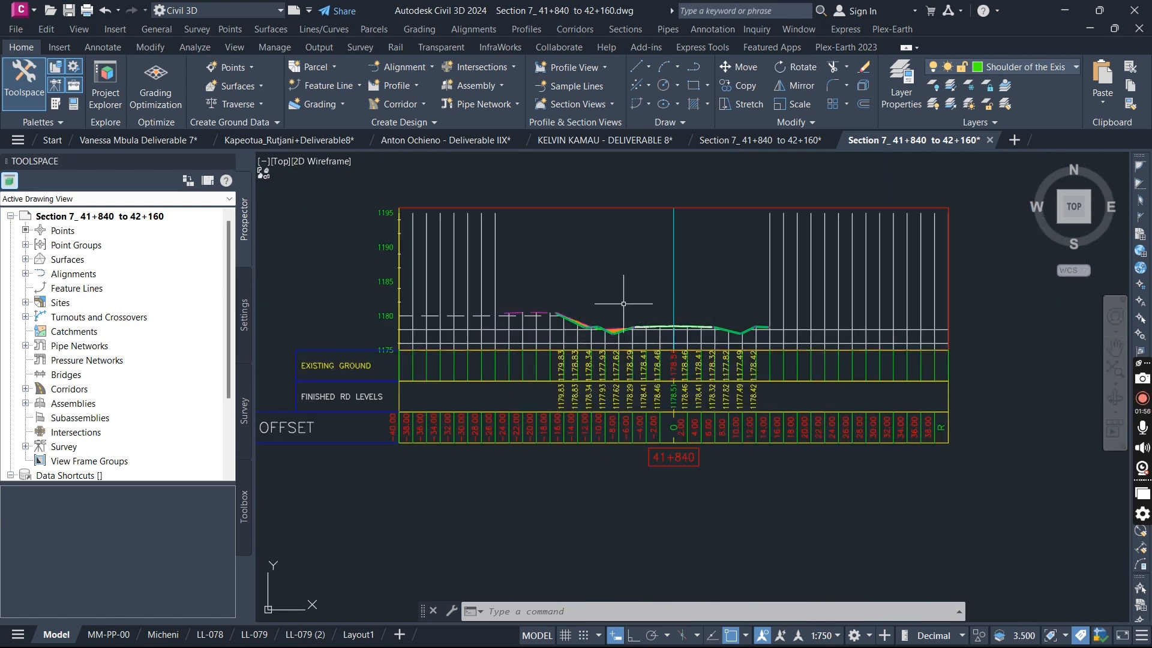
Select the corridor section in the 41+840 section view and open its code labels for editing.
{"action": "scroll", "coordinate": [659, 327], "scroll_direction": "up", "scroll_amount": 2}
{"action": "scroll", "coordinate": [708, 331], "scroll_direction": "up", "scroll_amount": 5}
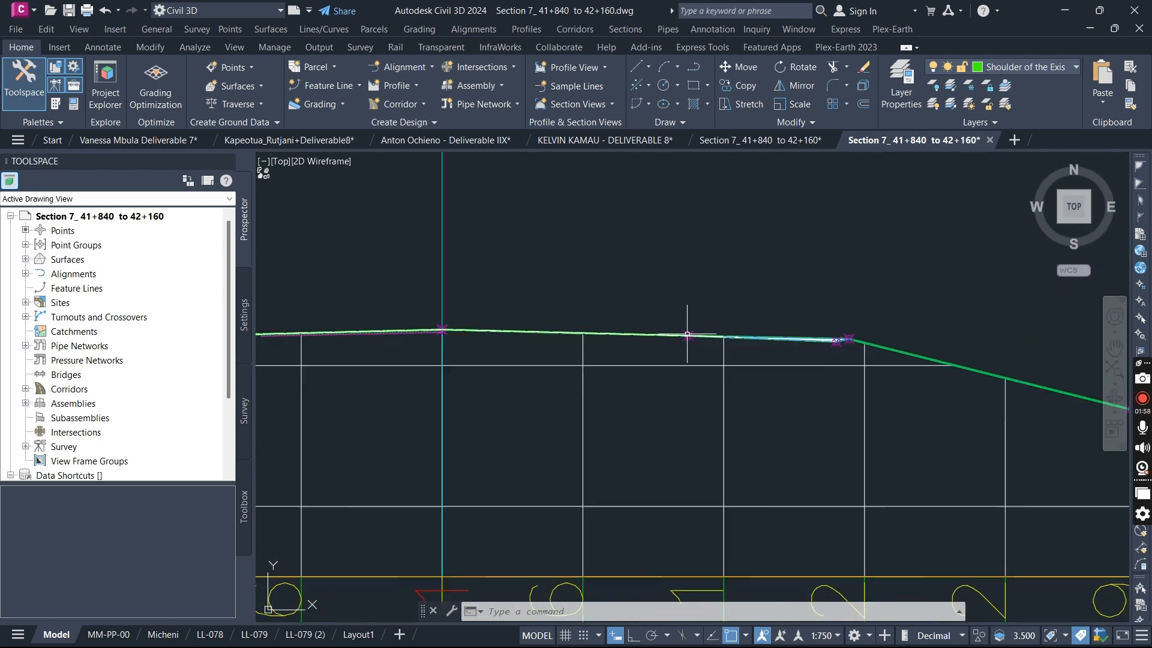
{"action": "left_click", "coordinate": [655, 333]}
{"action": "scroll", "coordinate": [600, 327], "scroll_direction": "down", "scroll_amount": 3}
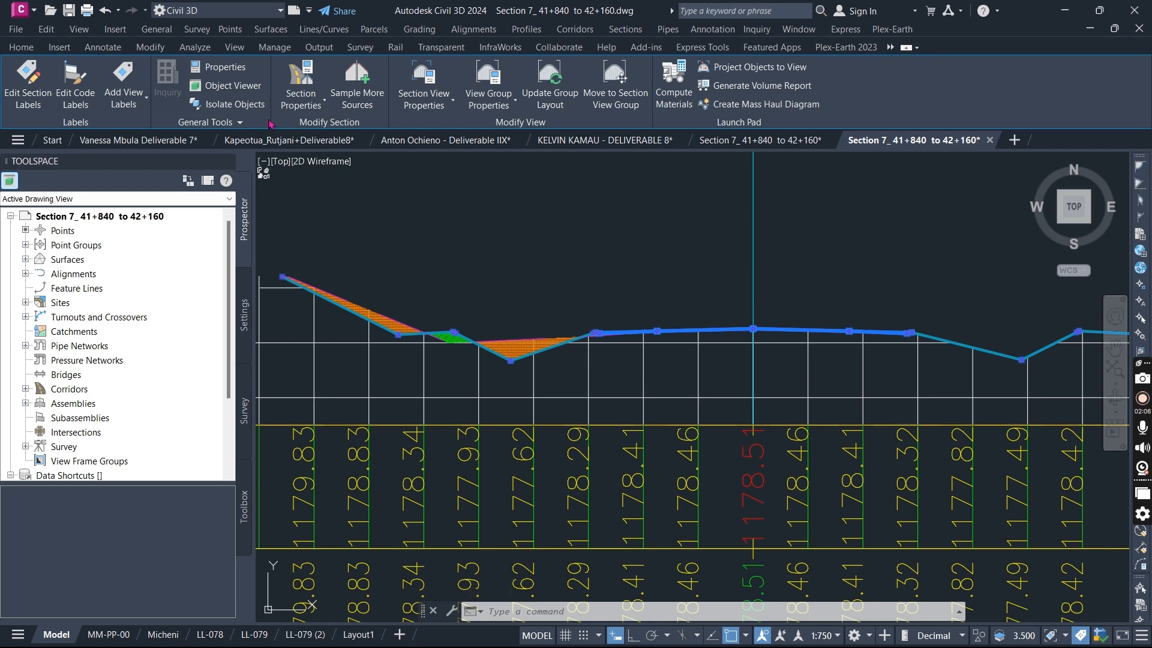
{"action": "left_click", "coordinate": [75, 90]}
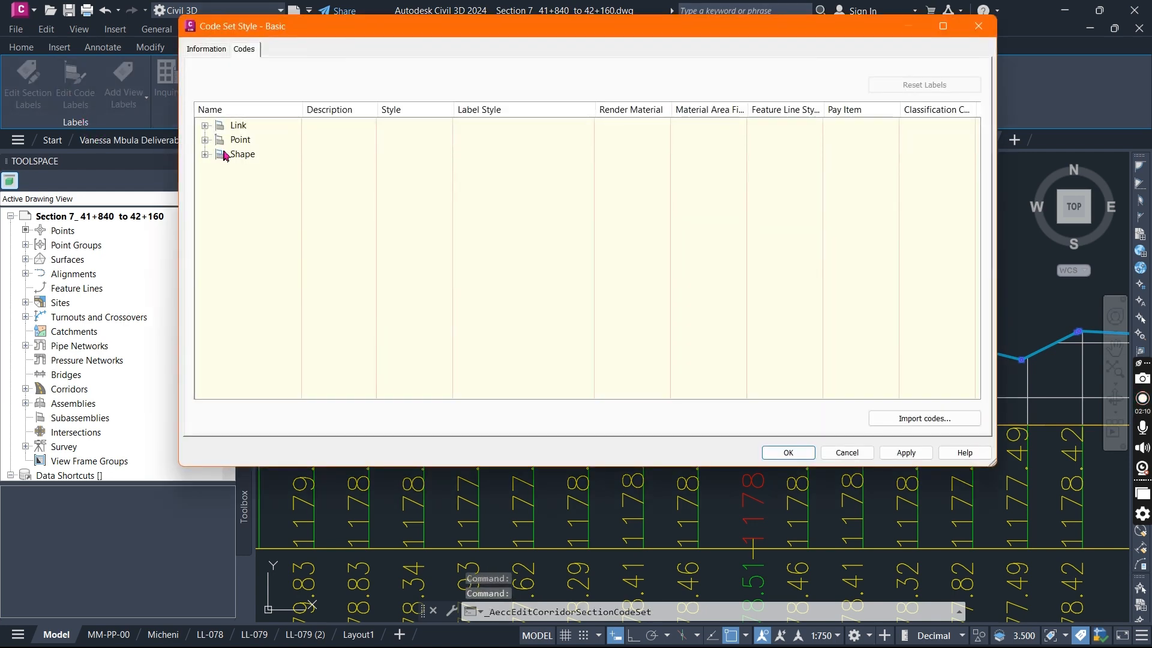
Check which Link, Point and Shape codes the Basic code set style contains.
{"action": "left_click", "coordinate": [205, 139]}
{"action": "left_click", "coordinate": [205, 182]}
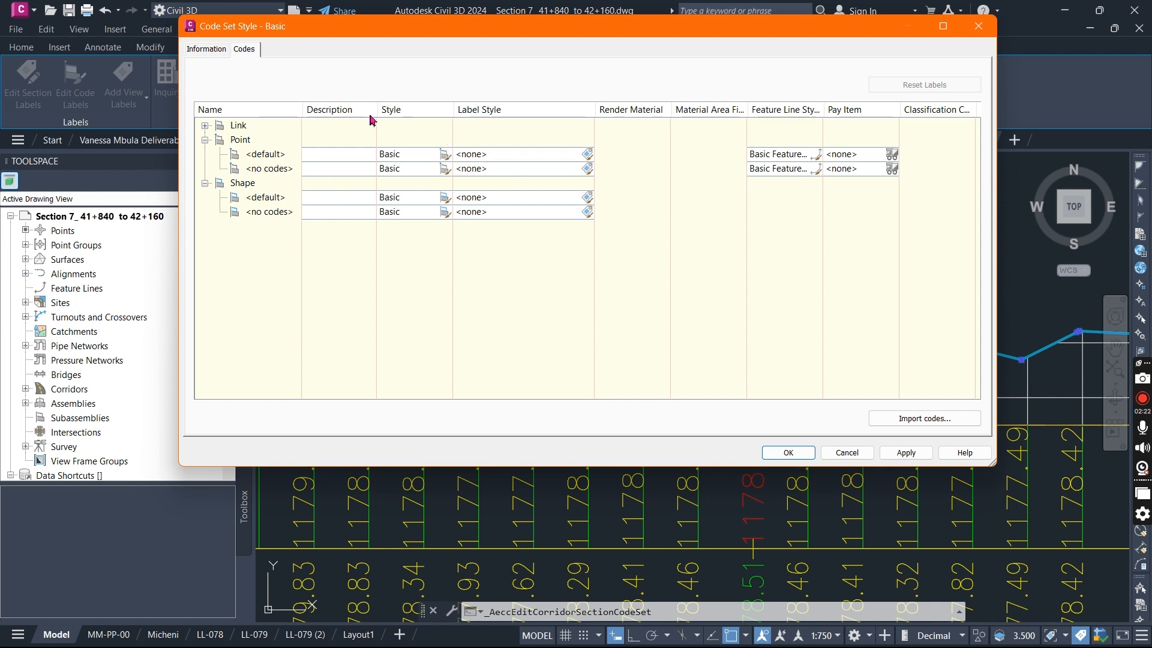
{"action": "left_click", "coordinate": [206, 126]}
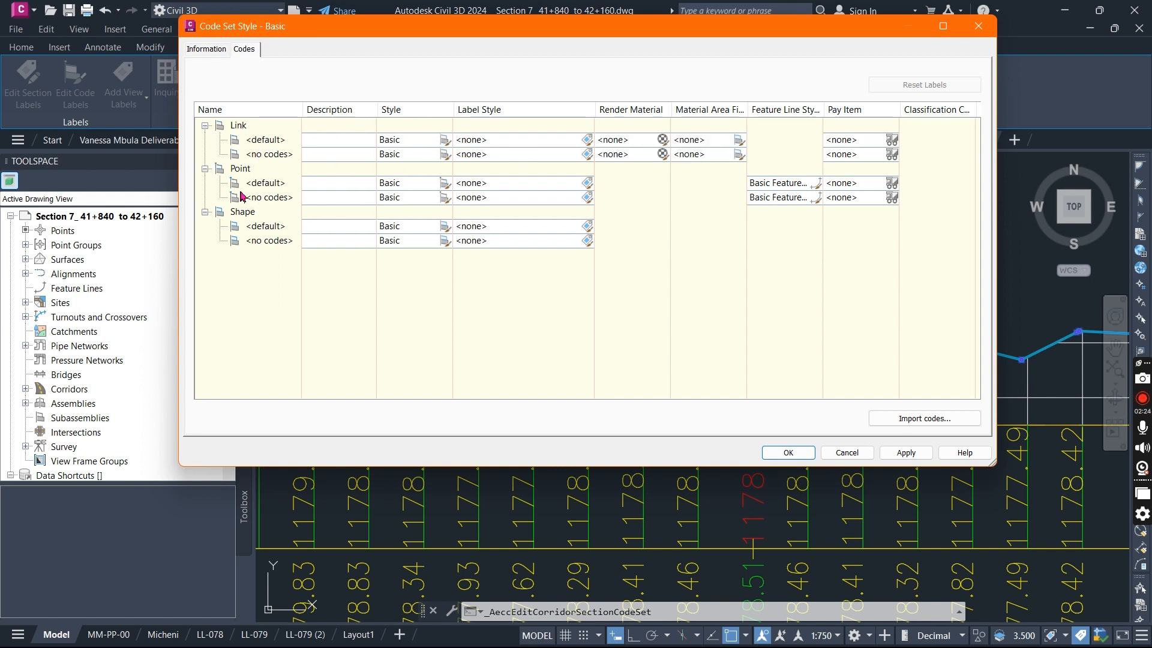
{"action": "left_click", "coordinate": [207, 126]}
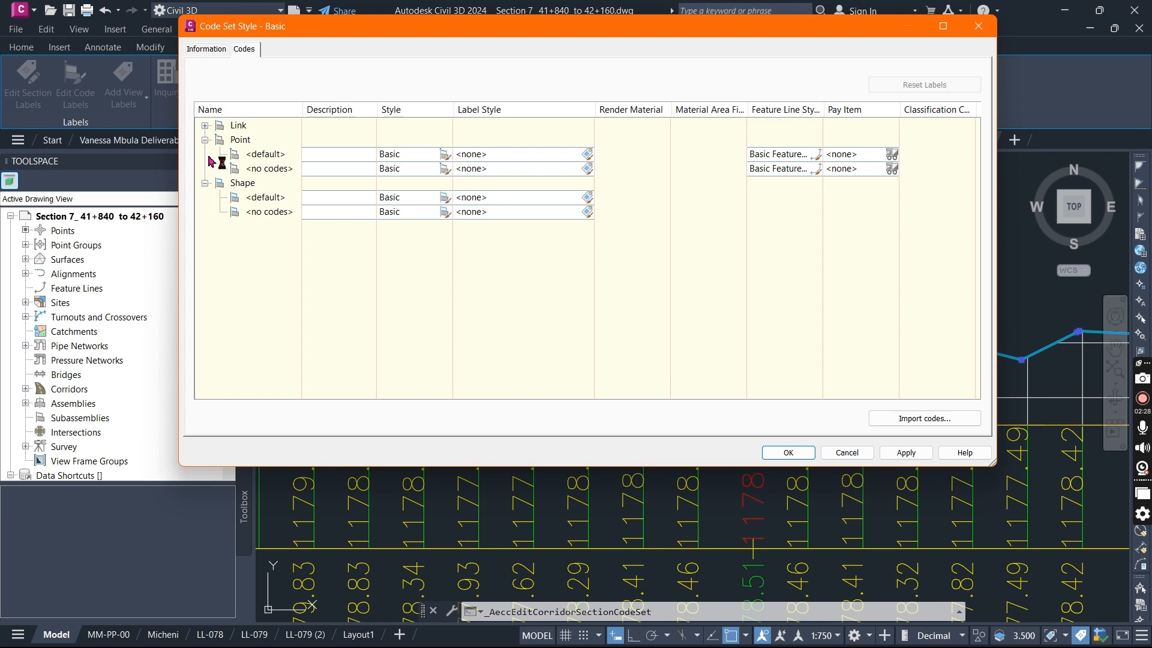
Start importing codes into the Basic code set style and locate the Typical Section assembly below the profile sheet as the source.
{"action": "left_click", "coordinate": [916, 419]}
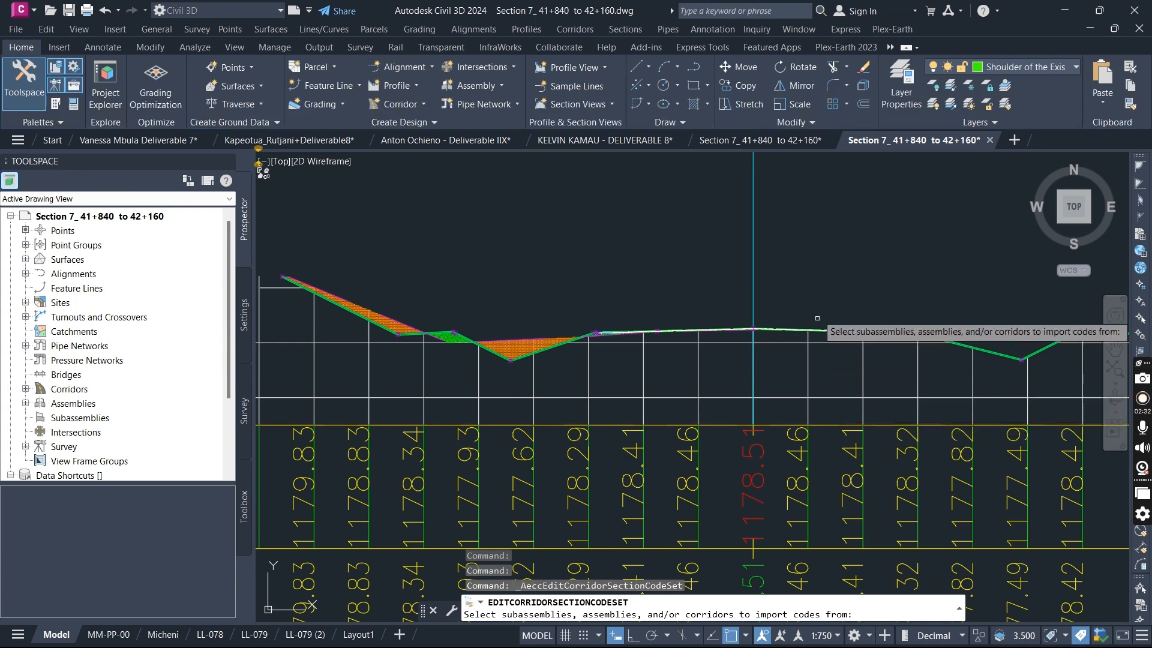
{"action": "scroll", "coordinate": [804, 327], "scroll_direction": "down", "scroll_amount": 2}
{"action": "scroll", "coordinate": [804, 327], "scroll_direction": "down", "scroll_amount": 5}
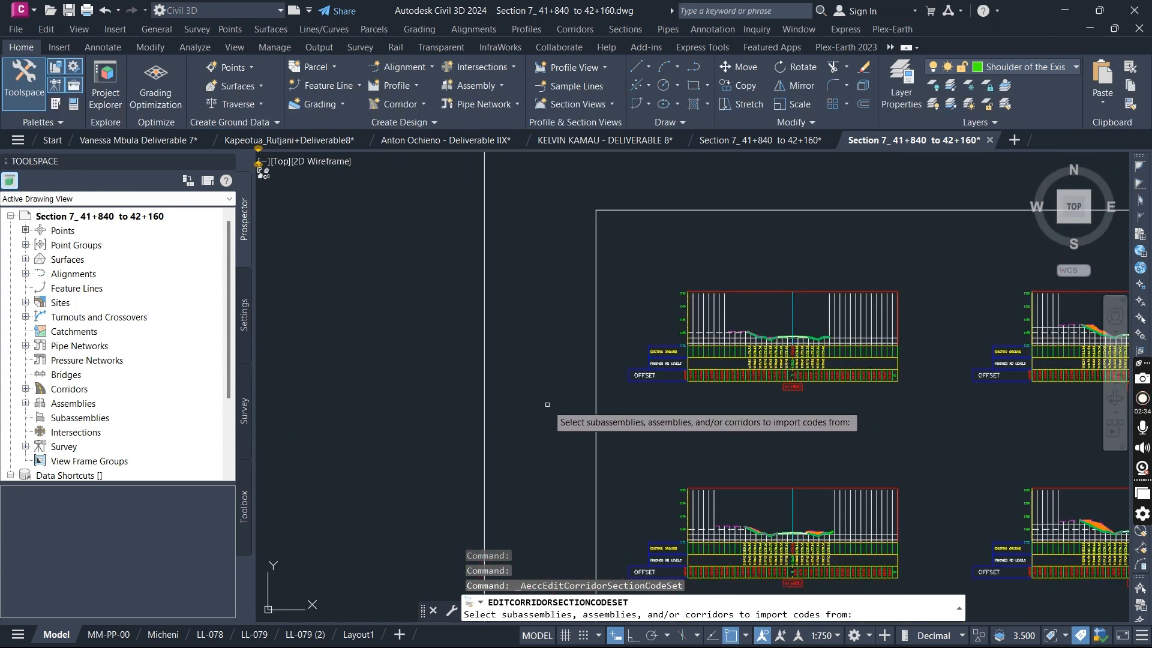
{"action": "scroll", "coordinate": [510, 348], "scroll_direction": "down", "scroll_amount": 2}
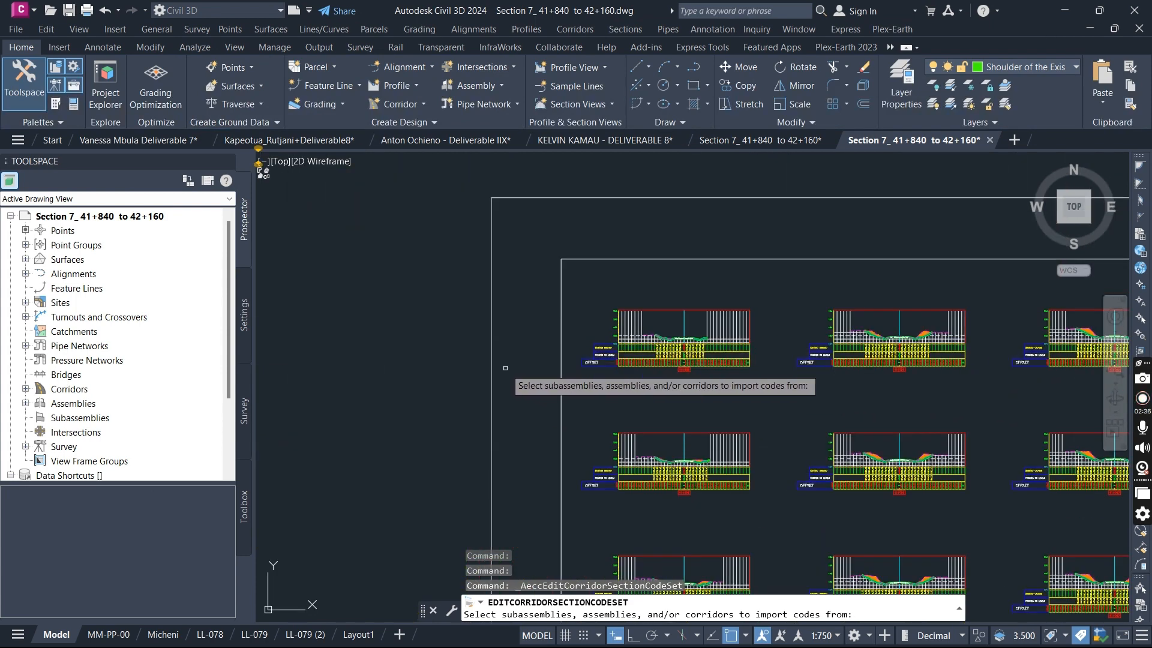
{"action": "scroll", "coordinate": [517, 339], "scroll_direction": "down", "scroll_amount": 5}
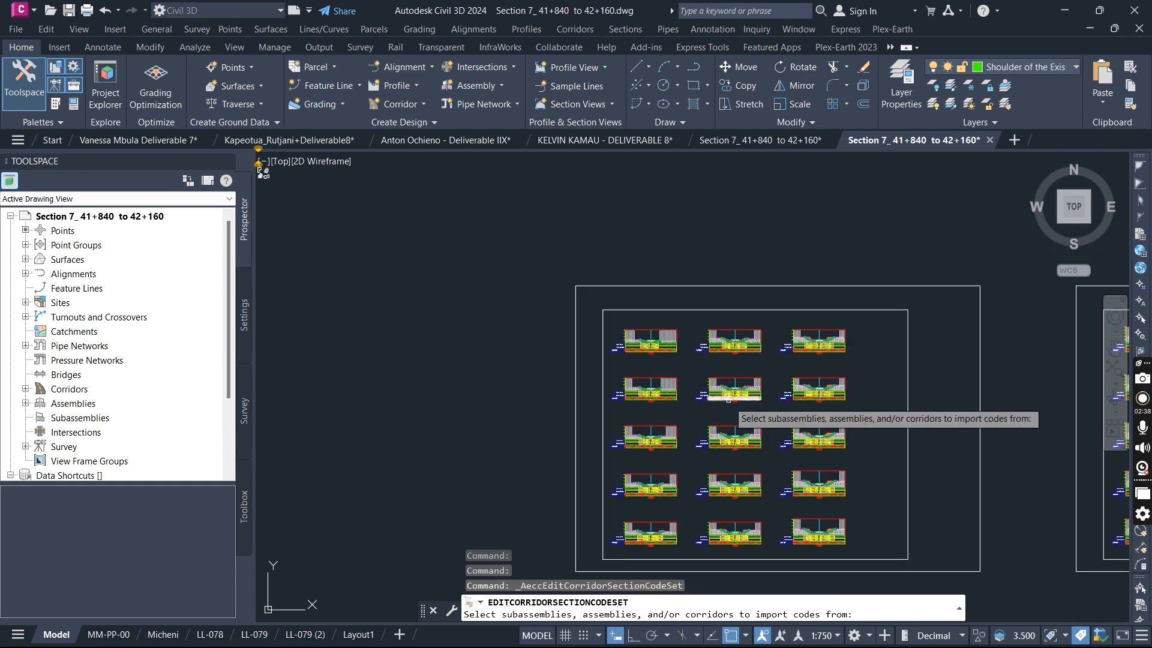
{"action": "scroll", "coordinate": [700, 463], "scroll_direction": "down", "scroll_amount": 2}
{"action": "scroll", "coordinate": [360, 552], "scroll_direction": "up", "scroll_amount": 5}
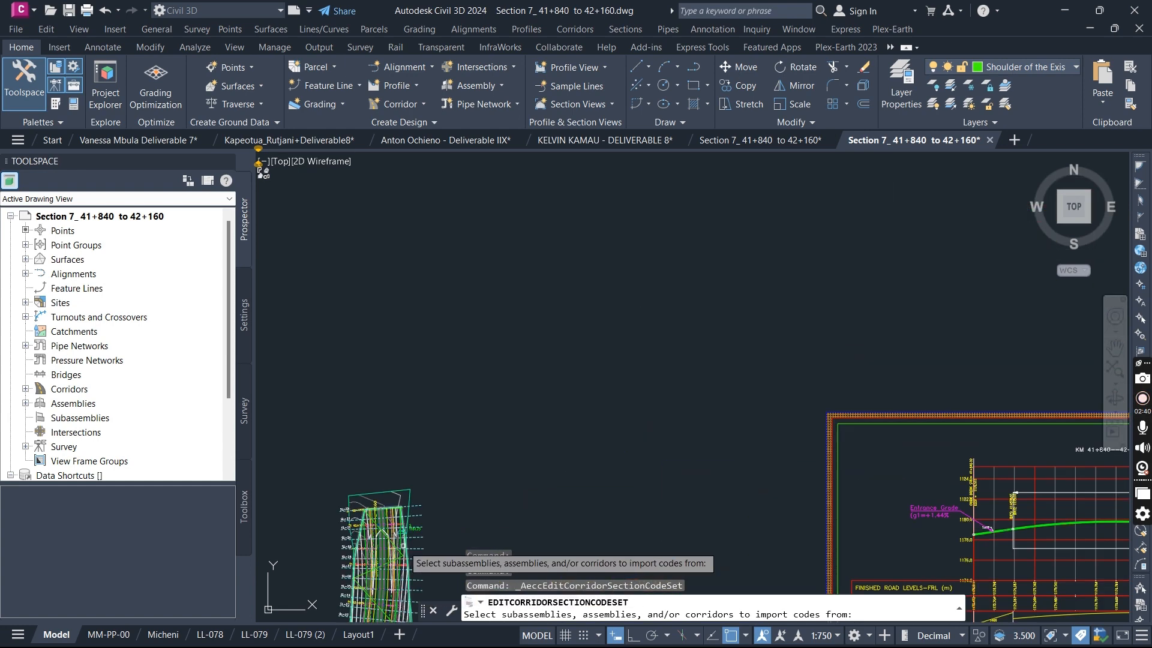
{"action": "scroll", "coordinate": [348, 330], "scroll_direction": "down", "scroll_amount": 2}
{"action": "scroll", "coordinate": [594, 420], "scroll_direction": "down", "scroll_amount": 2}
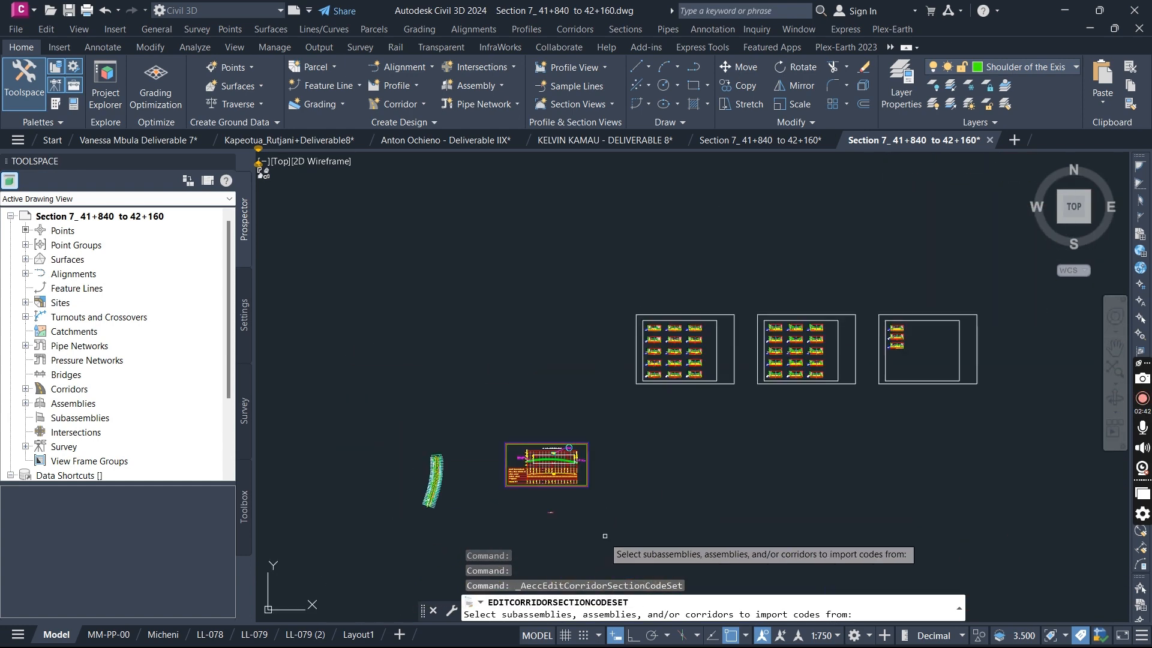
{"action": "scroll", "coordinate": [516, 508], "scroll_direction": "up", "scroll_amount": 4}
{"action": "scroll", "coordinate": [516, 508], "scroll_direction": "up", "scroll_amount": 8}
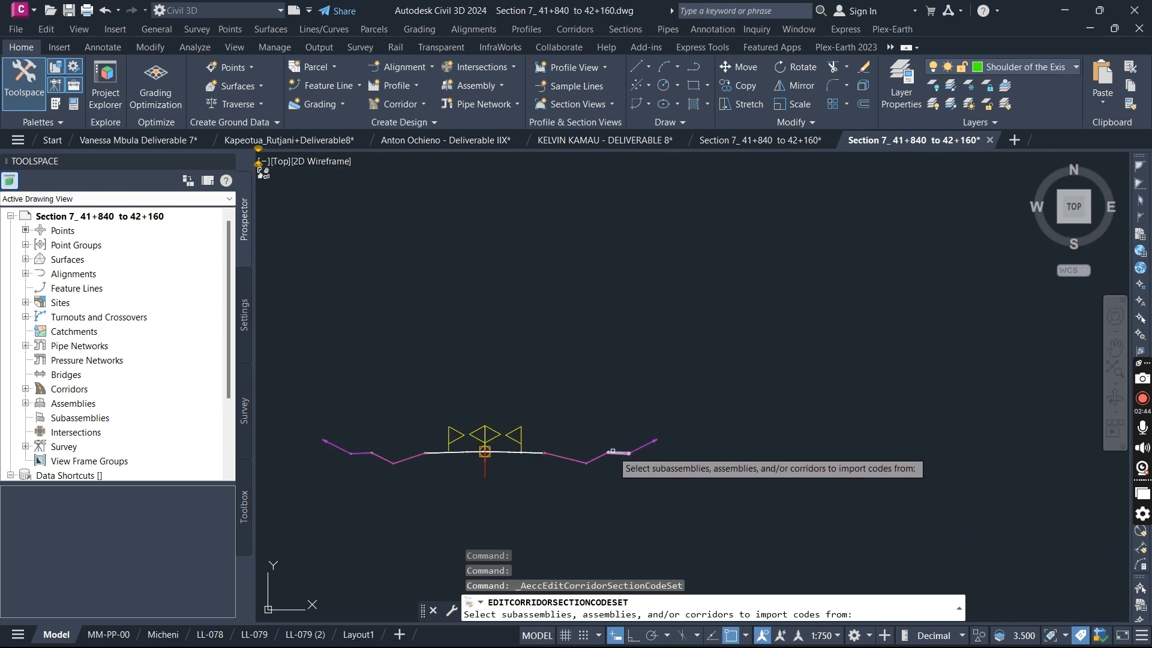
{"action": "scroll", "coordinate": [653, 448], "scroll_direction": "down", "scroll_amount": 1}
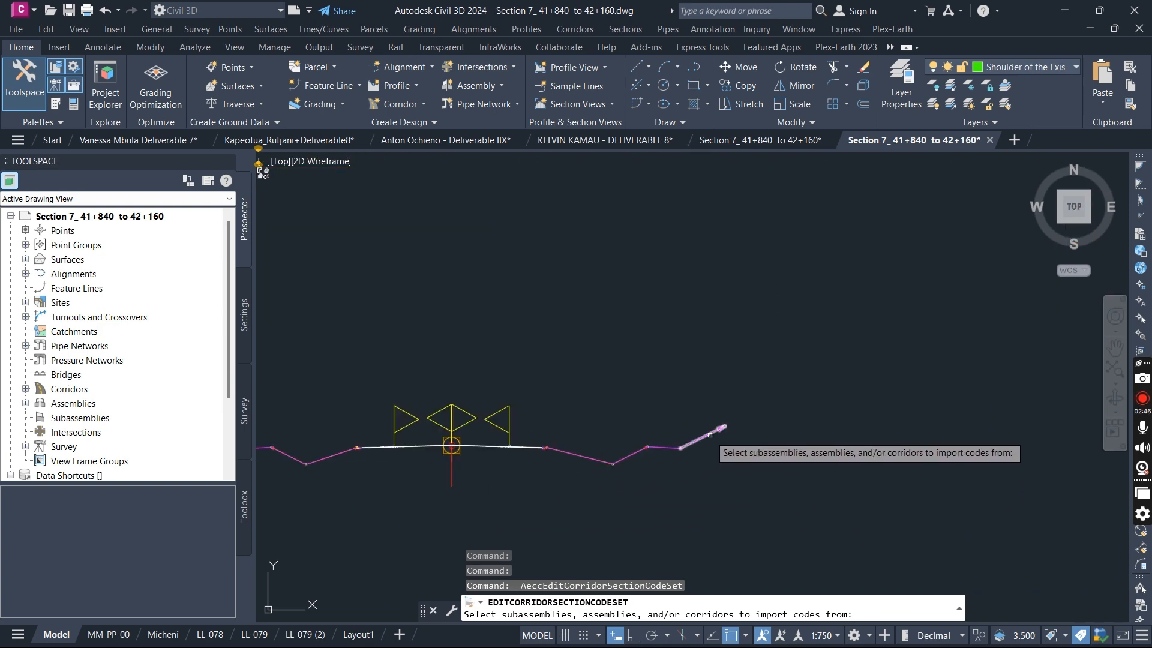
Pick the side slope, adjoining link, ditch, shoulder and lane on the assembly's right side as sources for the code import.
{"action": "left_click", "coordinate": [667, 450]}
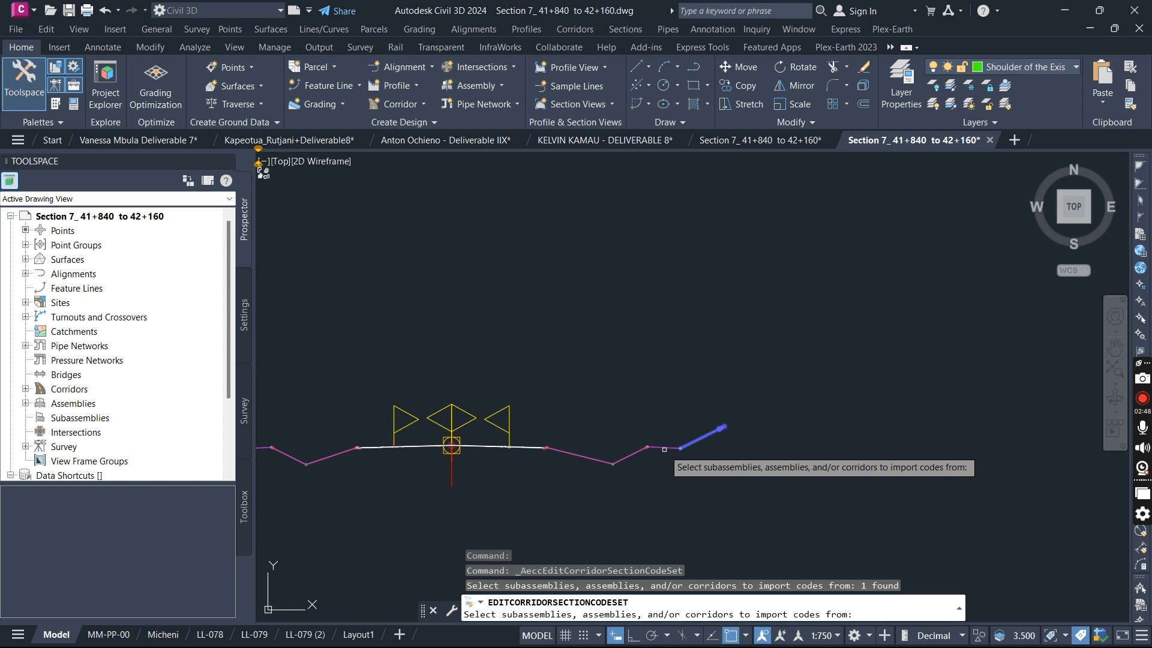
{"action": "left_click", "coordinate": [663, 448]}
{"action": "left_click", "coordinate": [602, 461]}
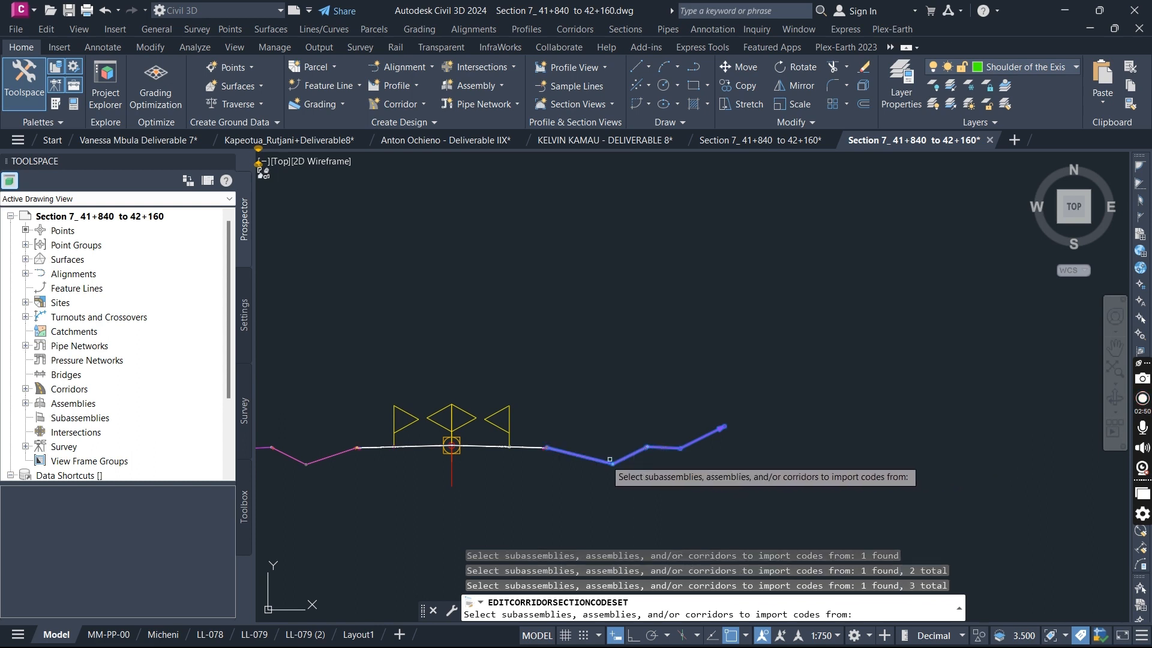
{"action": "left_click", "coordinate": [527, 448]}
{"action": "left_click", "coordinate": [497, 448]}
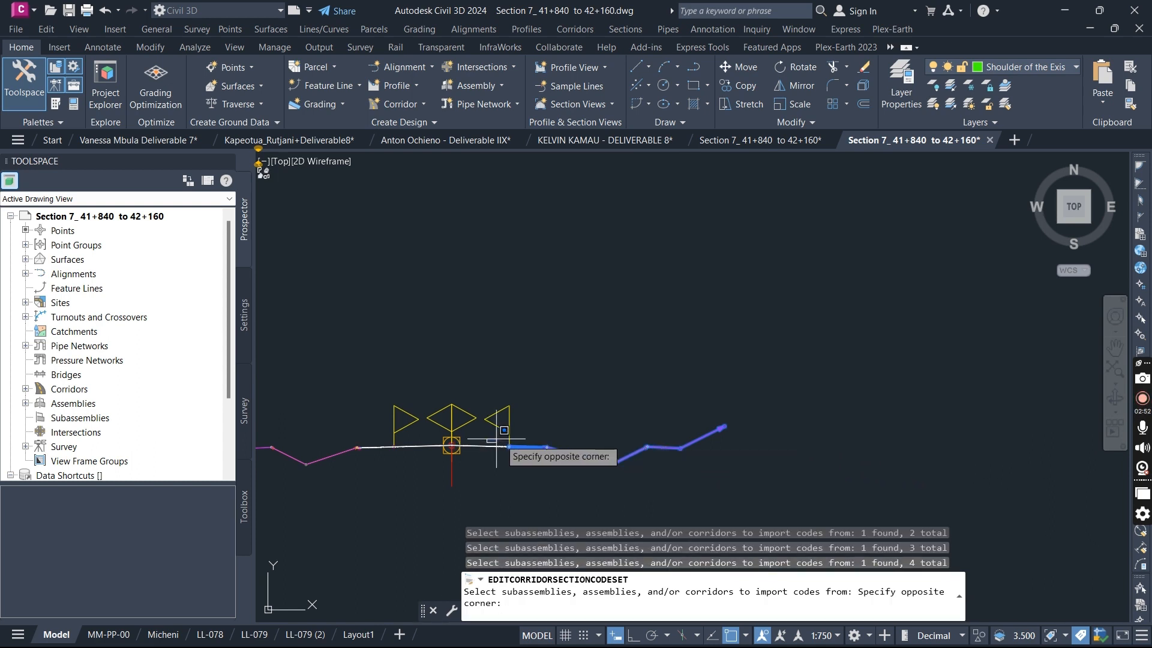
{"action": "left_click", "coordinate": [492, 448]}
{"action": "left_click", "coordinate": [493, 449]}
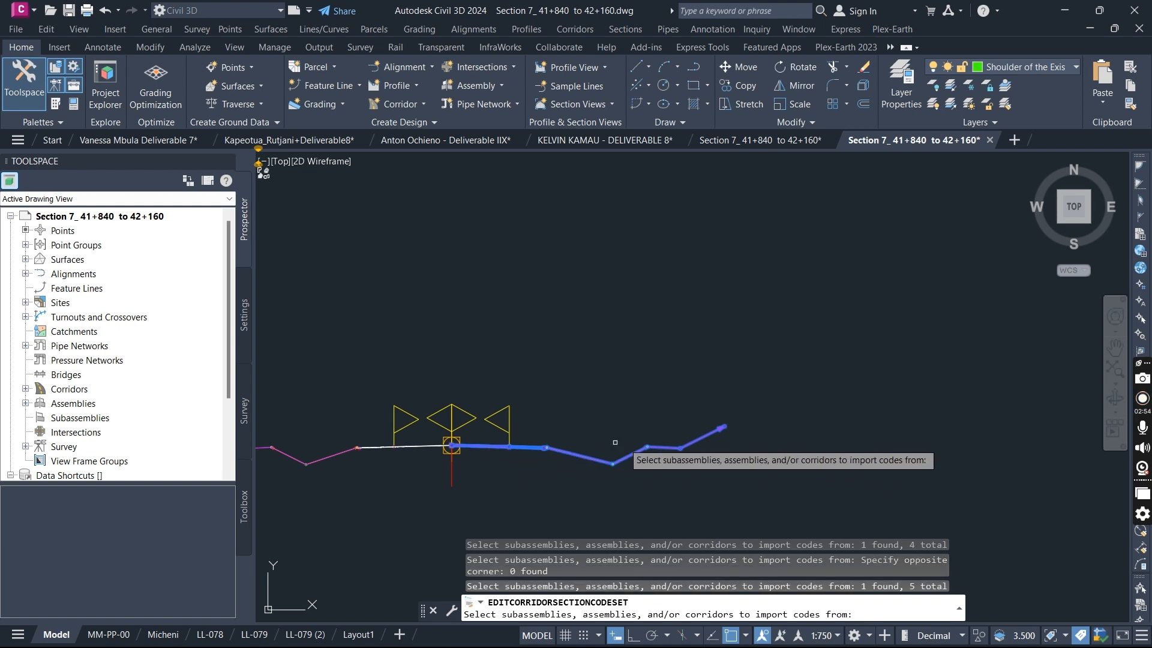
Add the left lane, shoulder, ditch, adjoining link and side slope to the selection and import the codes.
{"action": "scroll", "coordinate": [418, 447], "scroll_direction": "up", "scroll_amount": 2}
{"action": "left_click", "coordinate": [427, 448]}
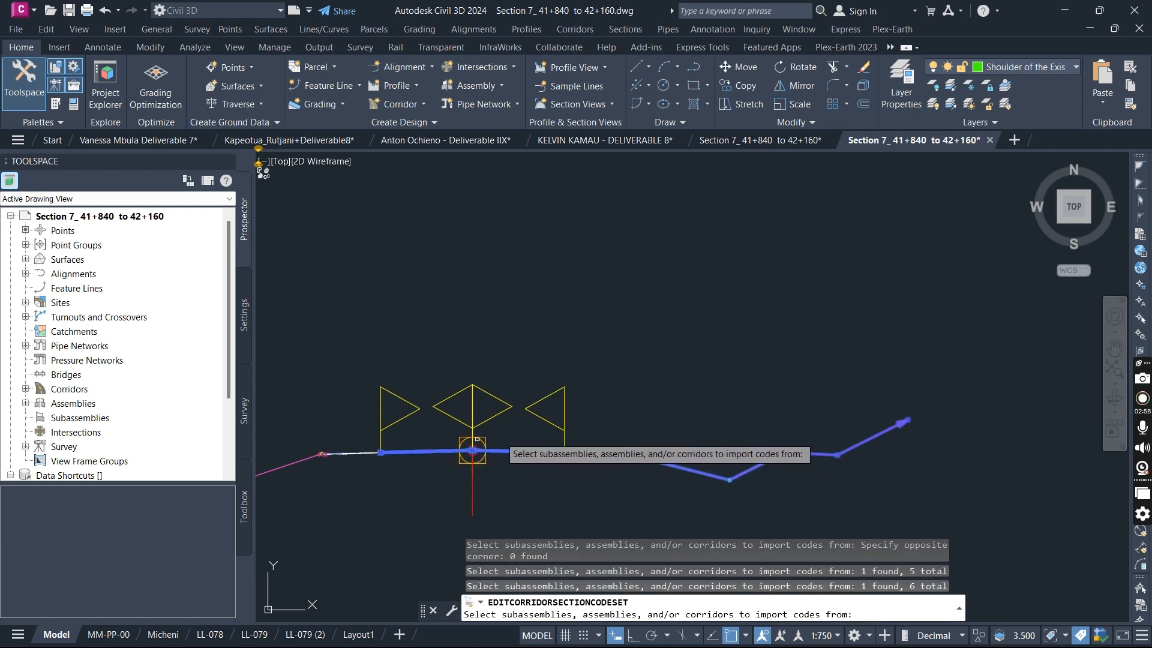
{"action": "scroll", "coordinate": [576, 445], "scroll_direction": "down", "scroll_amount": 2}
{"action": "scroll", "coordinate": [577, 444], "scroll_direction": "up", "scroll_amount": 2}
{"action": "left_click", "coordinate": [561, 439]}
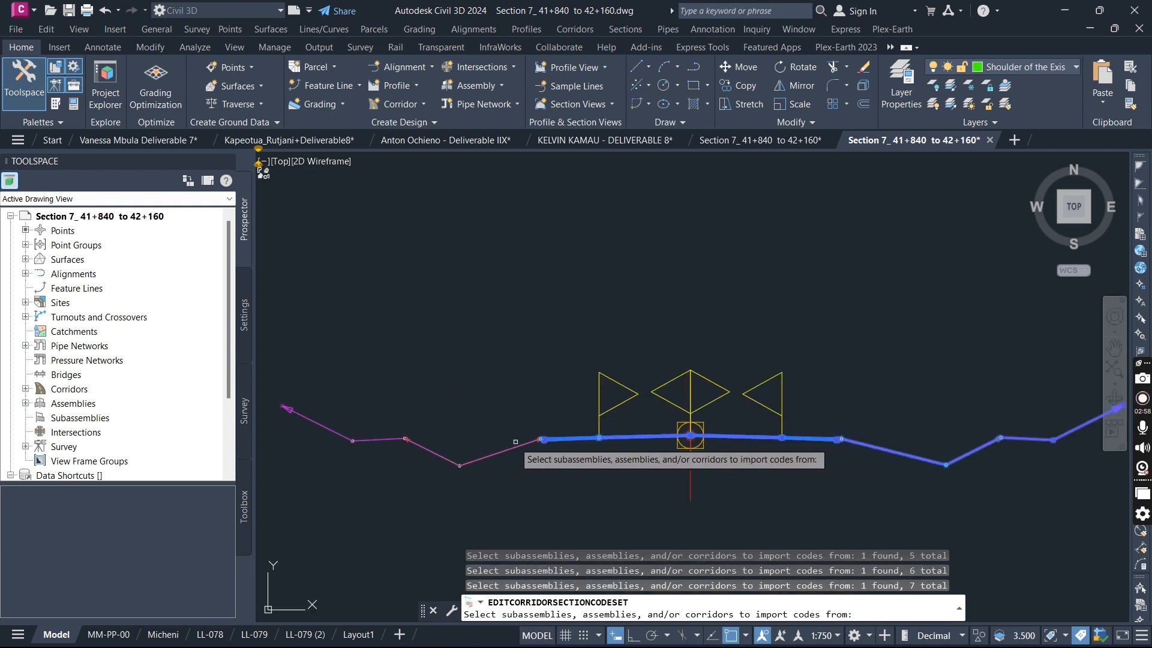
{"action": "left_click", "coordinate": [514, 444]}
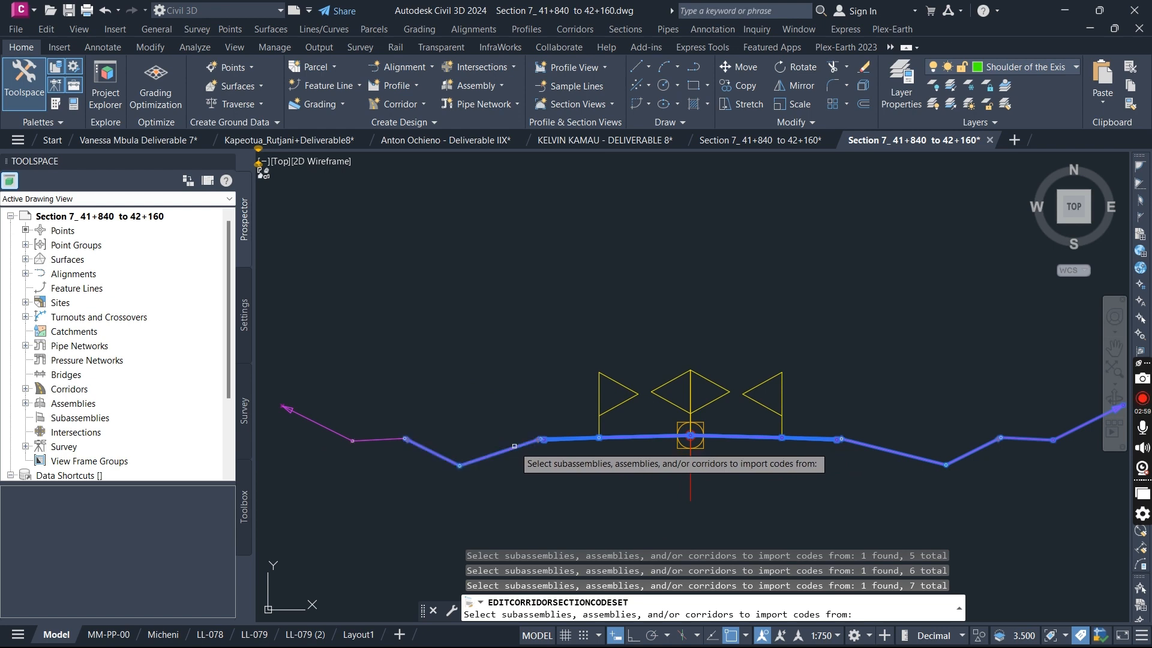
{"action": "left_click", "coordinate": [394, 439]}
{"action": "left_click", "coordinate": [294, 413]}
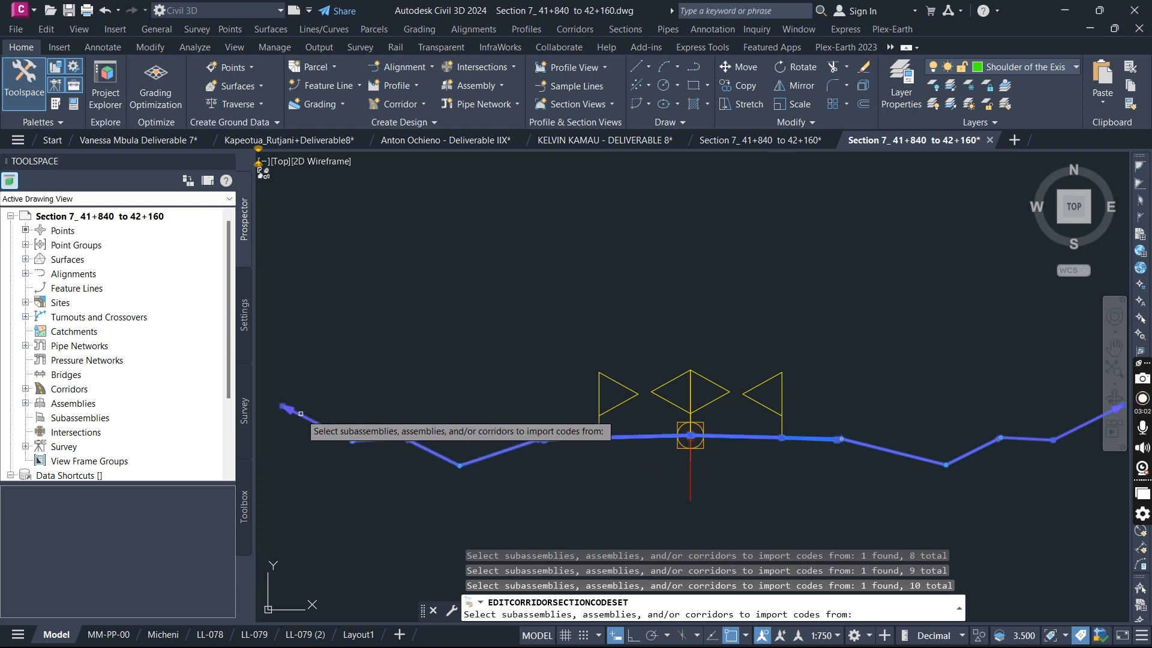
{"action": "scroll", "coordinate": [556, 382], "scroll_direction": "down", "scroll_amount": 3}
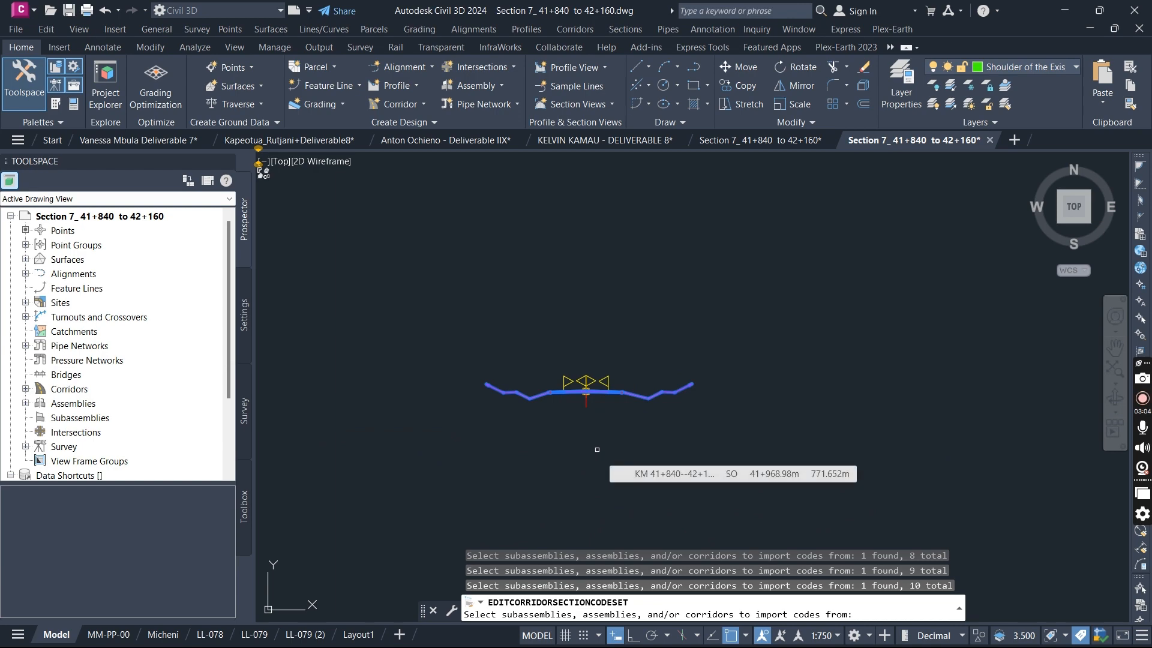
{"action": "key", "text": "Return"}
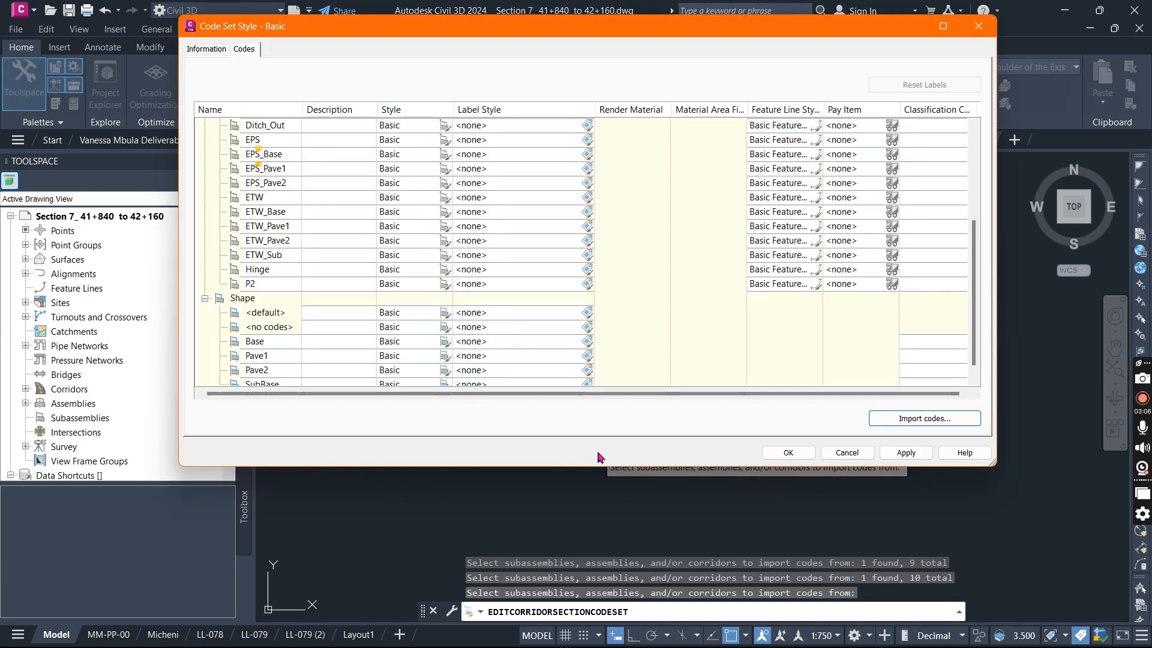
Review the imported Shape and Link codes in the Basic code set style.
{"action": "scroll", "coordinate": [459, 255], "scroll_direction": "down", "scroll_amount": 1}
{"action": "scroll", "coordinate": [418, 349], "scroll_direction": "up", "scroll_amount": 4}
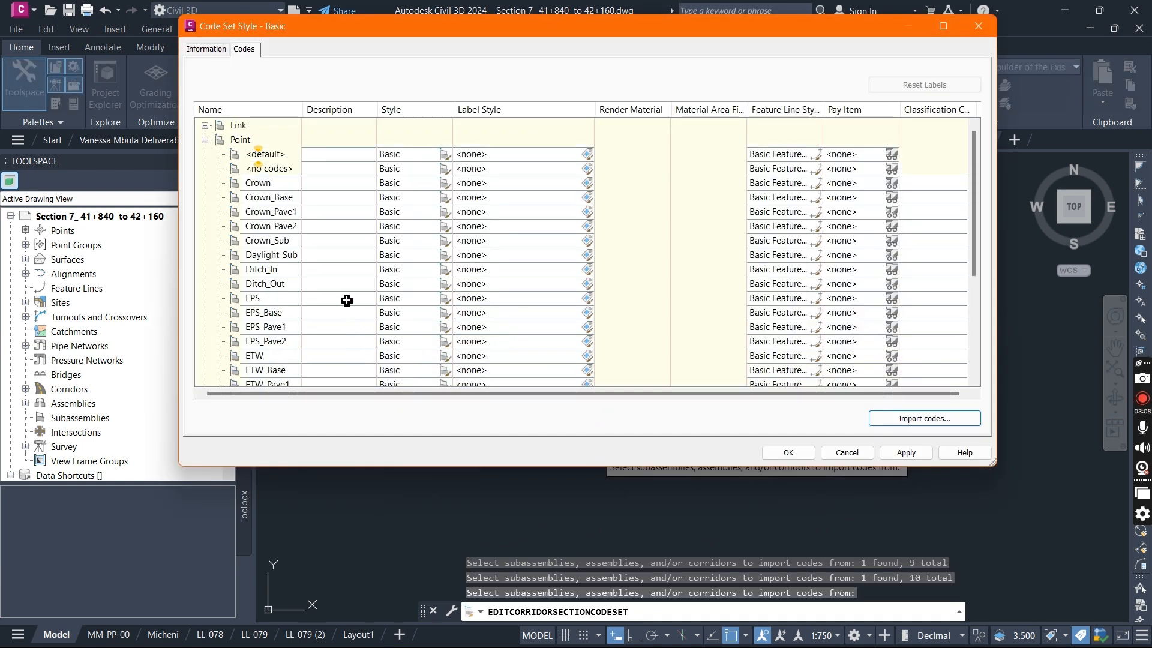
{"action": "left_click", "coordinate": [205, 140]}
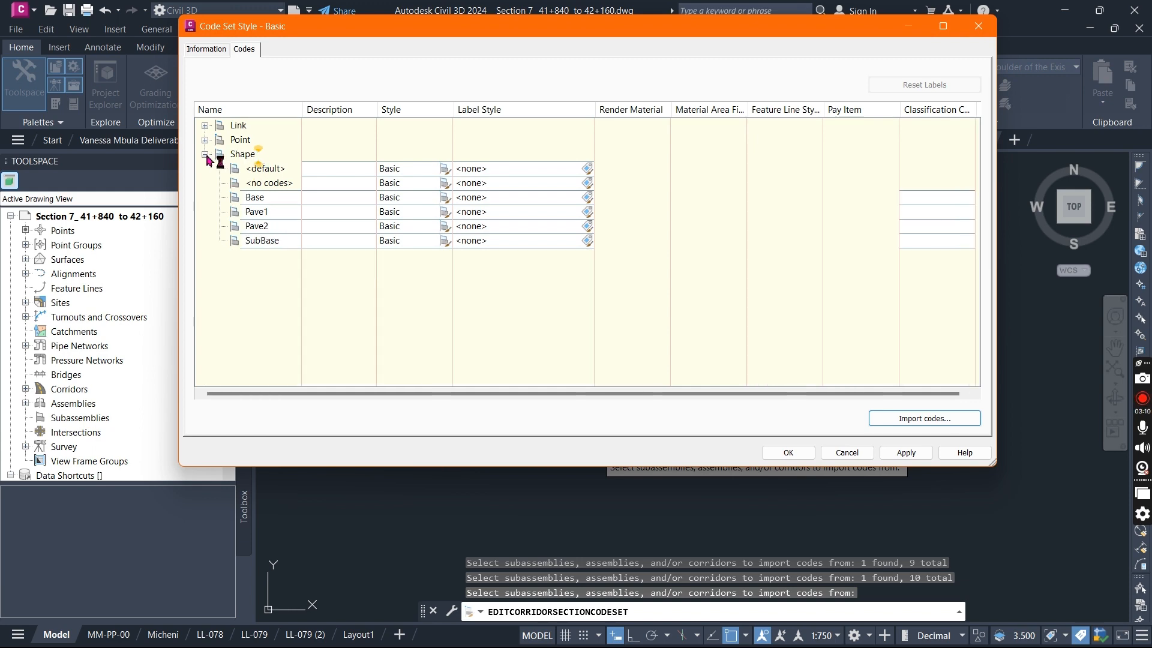
{"action": "left_click", "coordinate": [205, 154]}
{"action": "left_click", "coordinate": [206, 154]}
{"action": "left_click", "coordinate": [206, 125]}
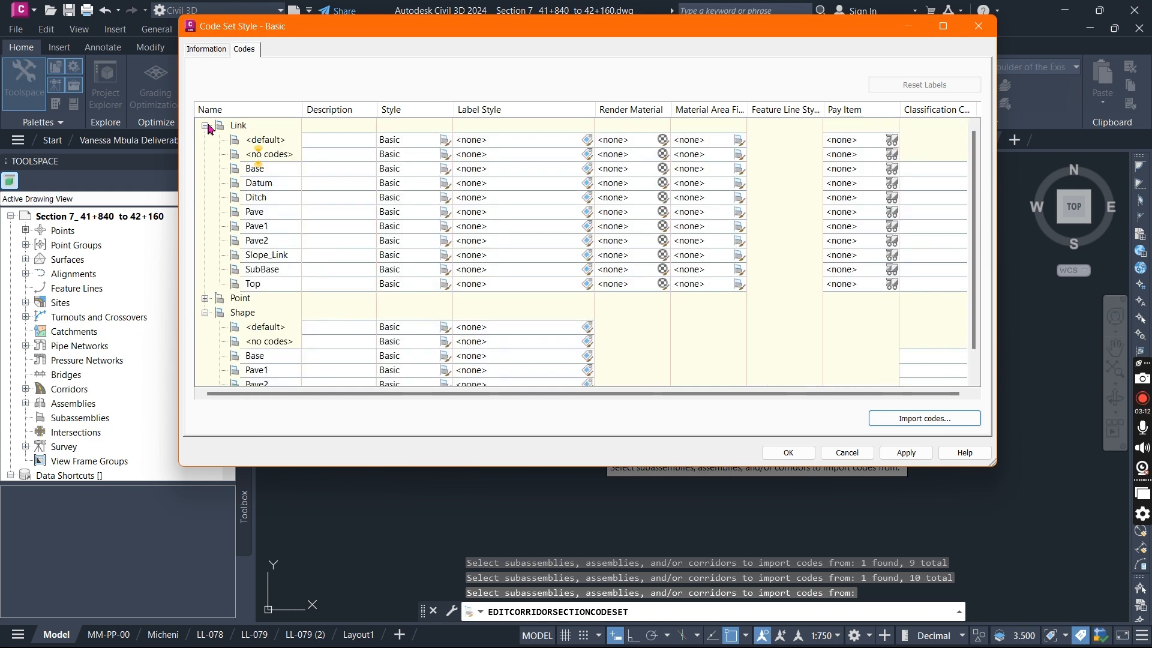
{"action": "left_click", "coordinate": [205, 125]}
Review the full list of imported Point codes, collapsing the Shape group below them.
{"action": "left_click", "coordinate": [204, 140]}
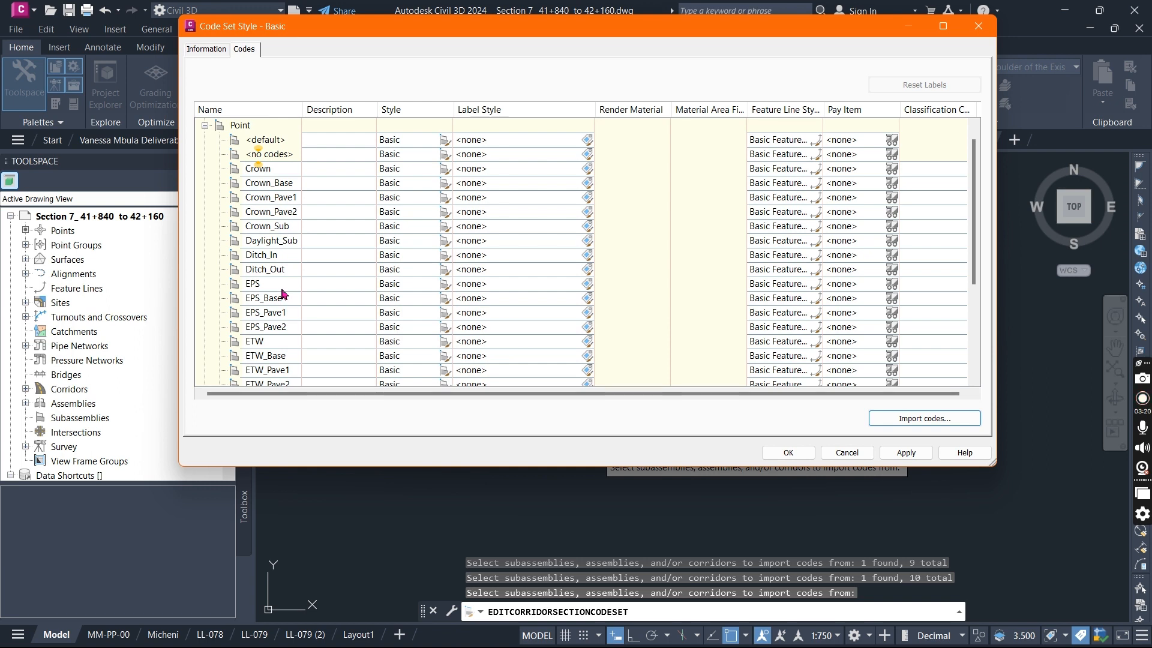
{"action": "scroll", "coordinate": [282, 293], "scroll_direction": "down", "scroll_amount": 2}
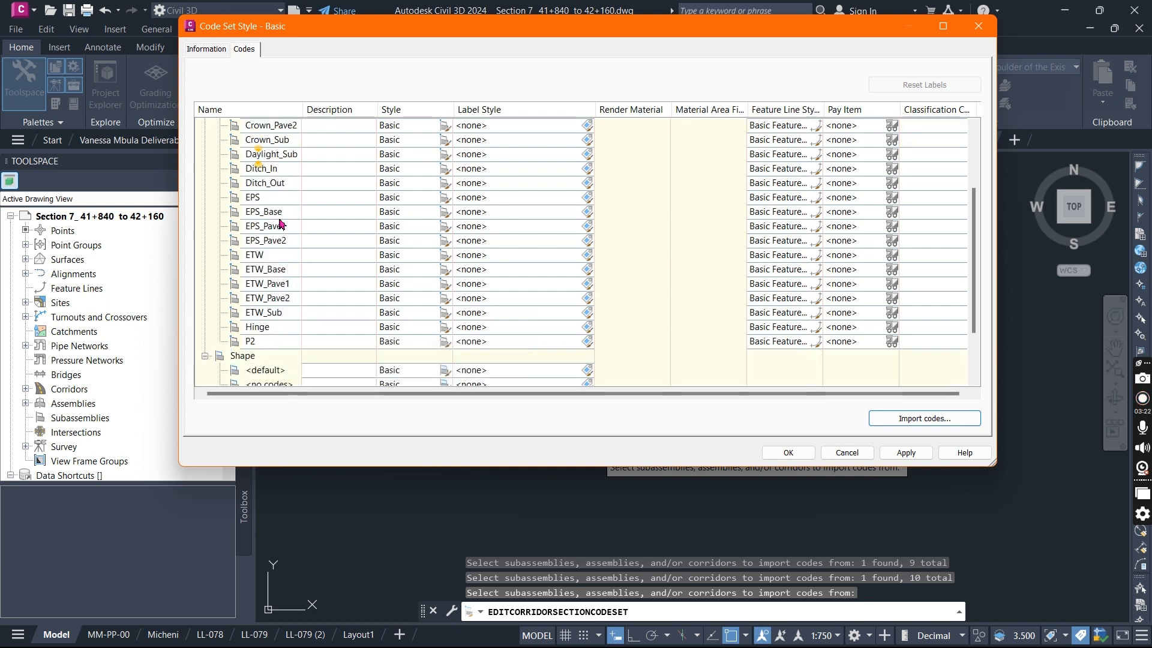
{"action": "scroll", "coordinate": [278, 371], "scroll_direction": "down", "scroll_amount": 2}
{"action": "scroll", "coordinate": [264, 339], "scroll_direction": "up", "scroll_amount": 2}
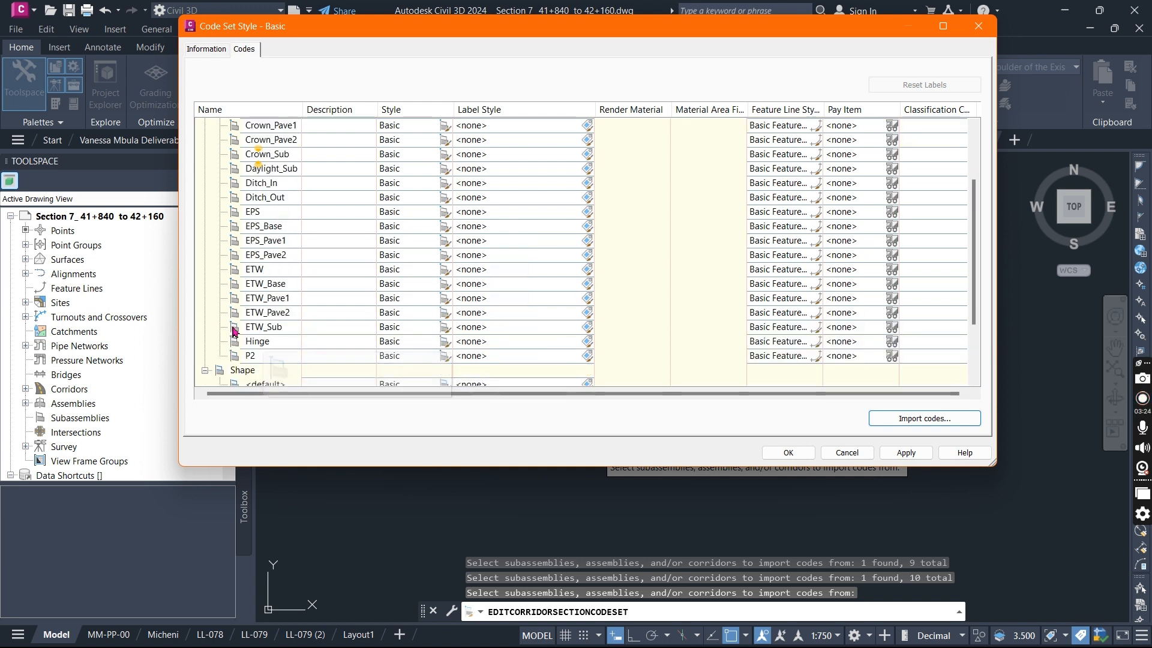
{"action": "left_click", "coordinate": [204, 370]}
{"action": "scroll", "coordinate": [284, 197], "scroll_direction": "up", "scroll_amount": 2}
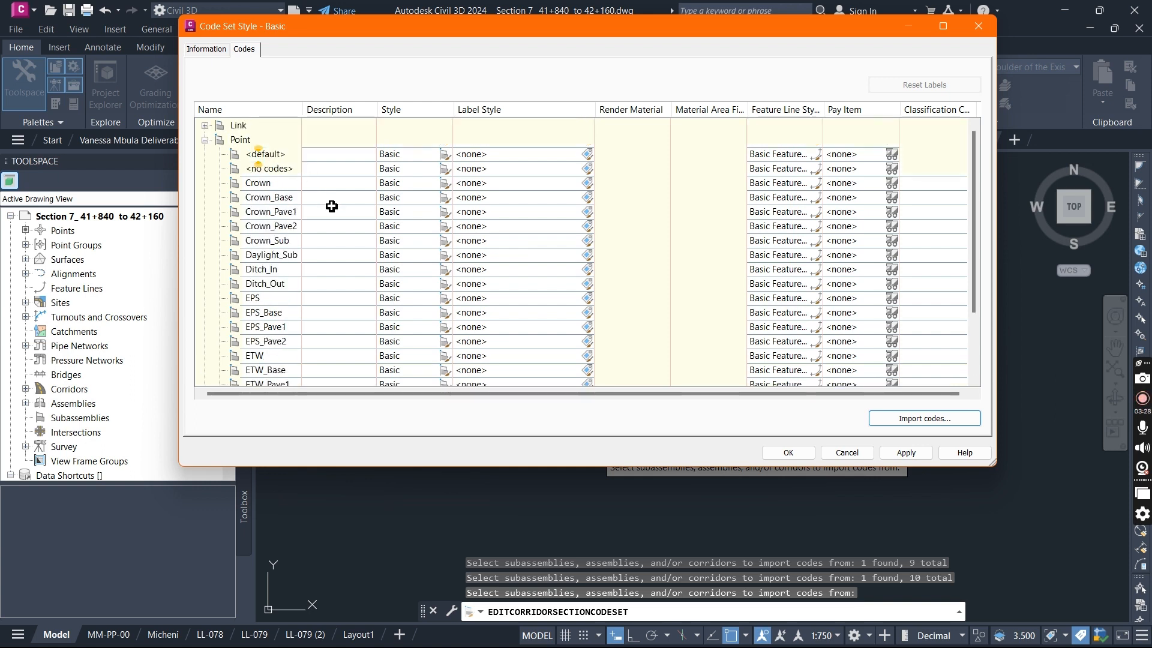
Pick the Offset Elevation label style for the Crown point code and start a copy of it.
{"action": "left_click", "coordinate": [268, 187]}
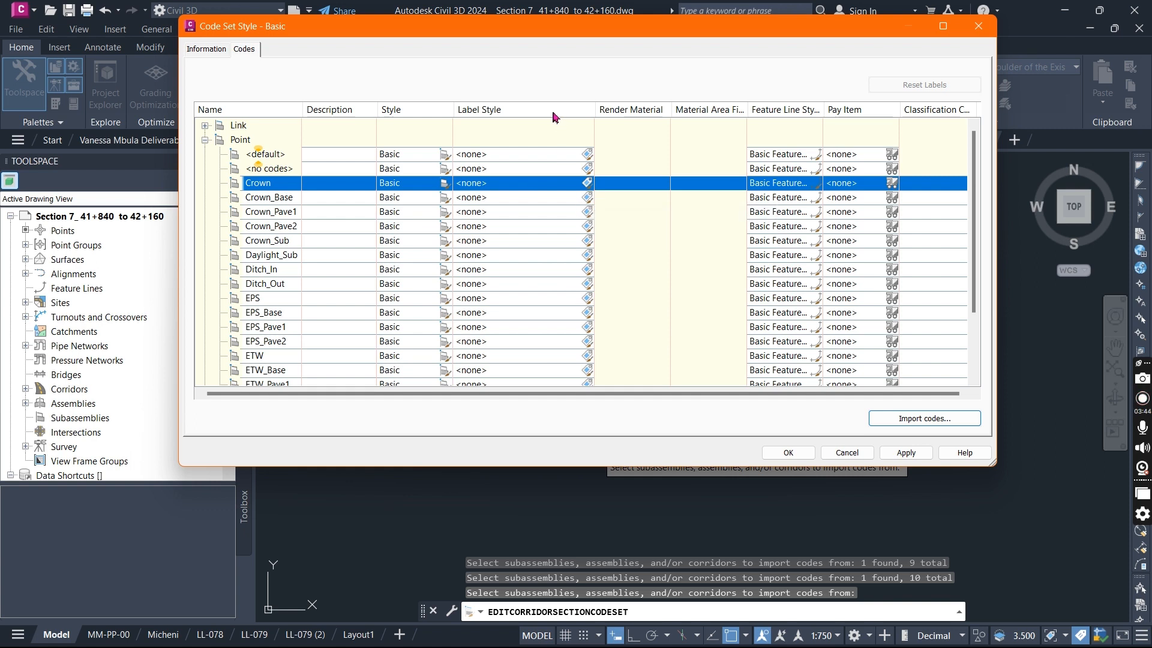
{"action": "left_click", "coordinate": [589, 184]}
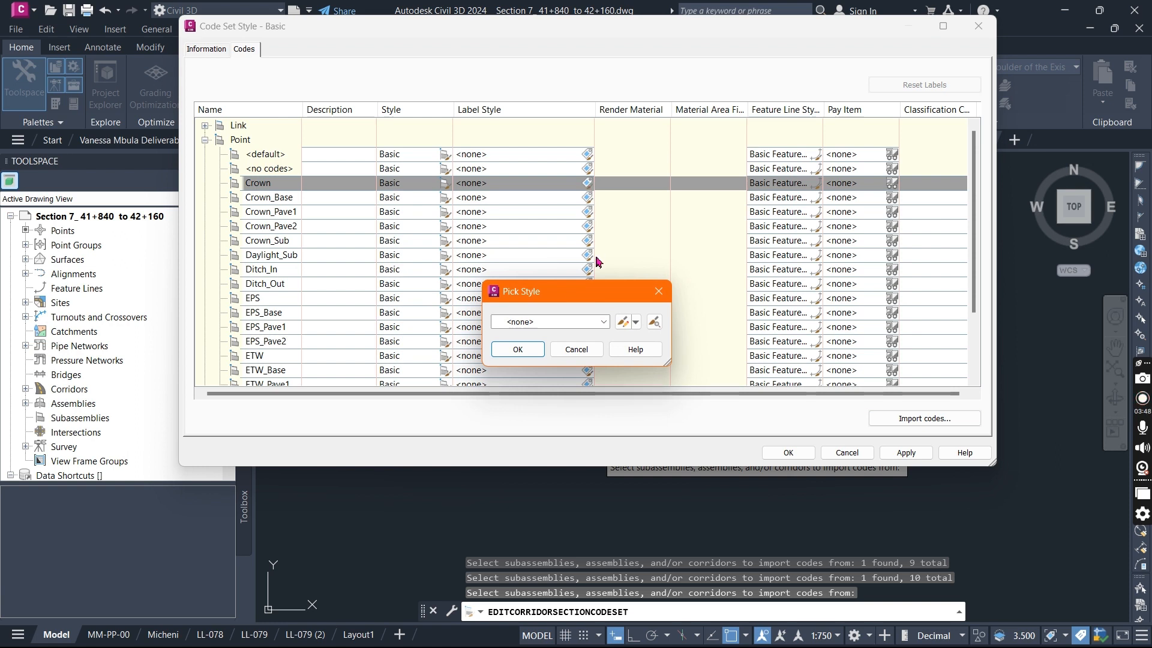
{"action": "left_click", "coordinate": [605, 323]}
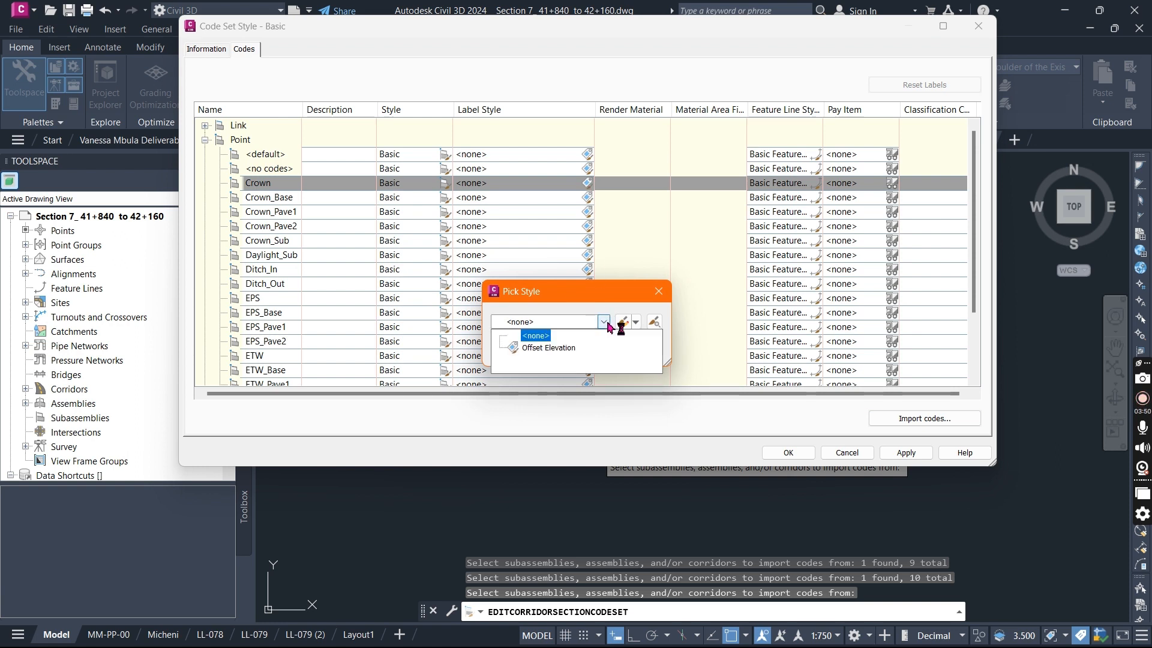
{"action": "left_click", "coordinate": [548, 348]}
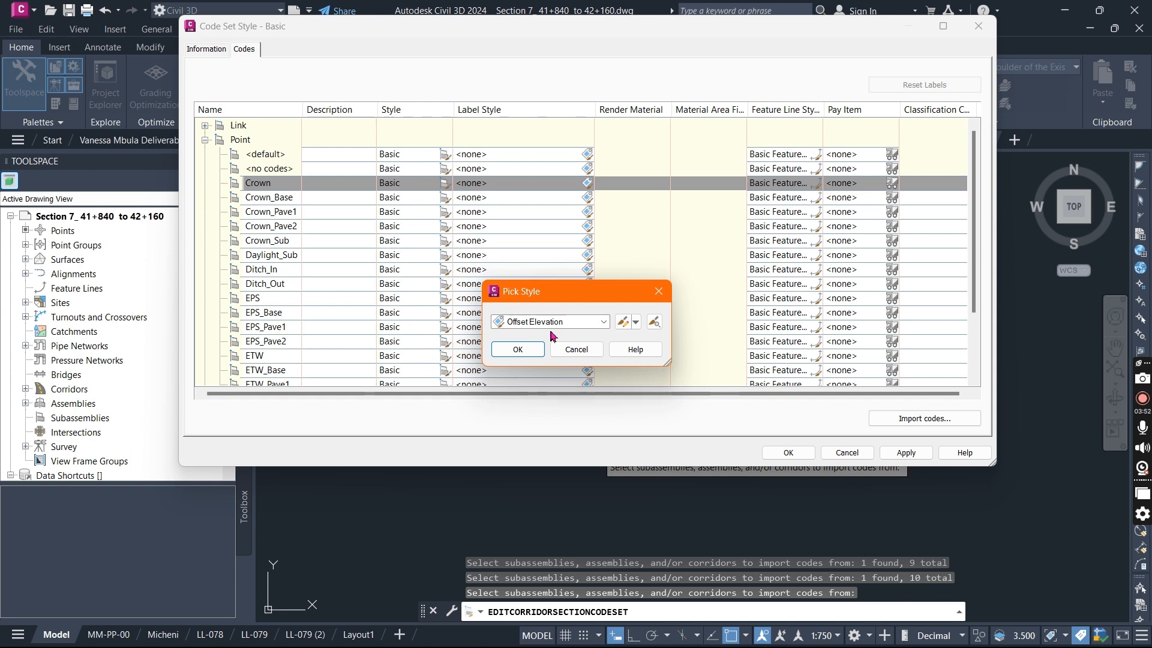
{"action": "left_click", "coordinate": [635, 322]}
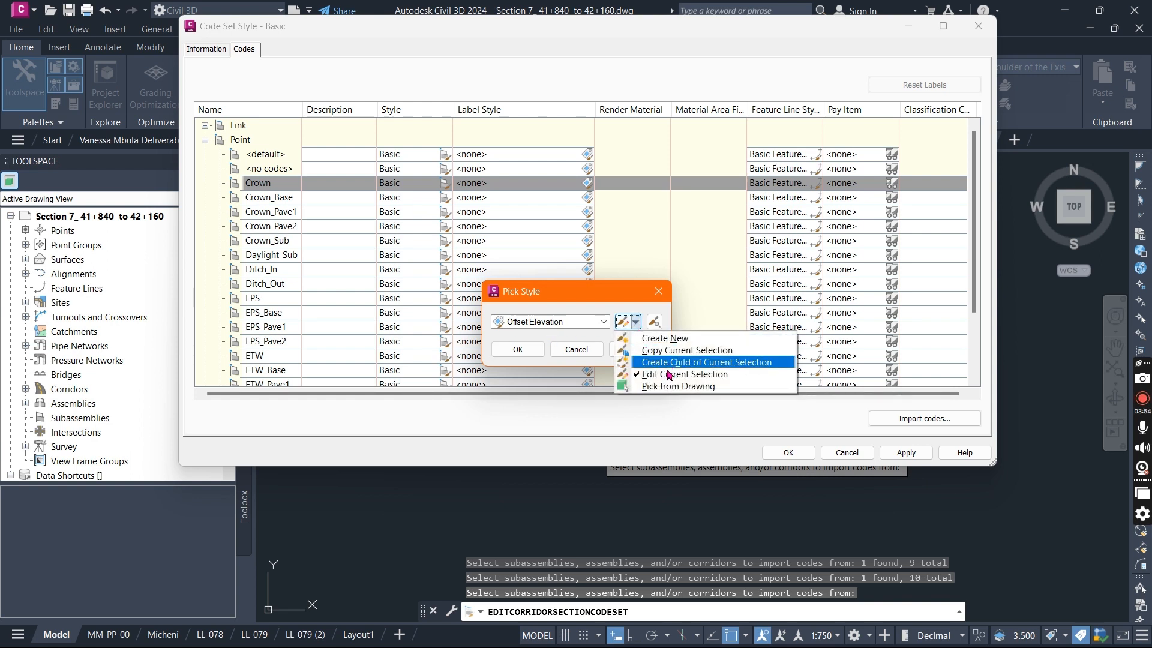
{"action": "left_click", "coordinate": [681, 353]}
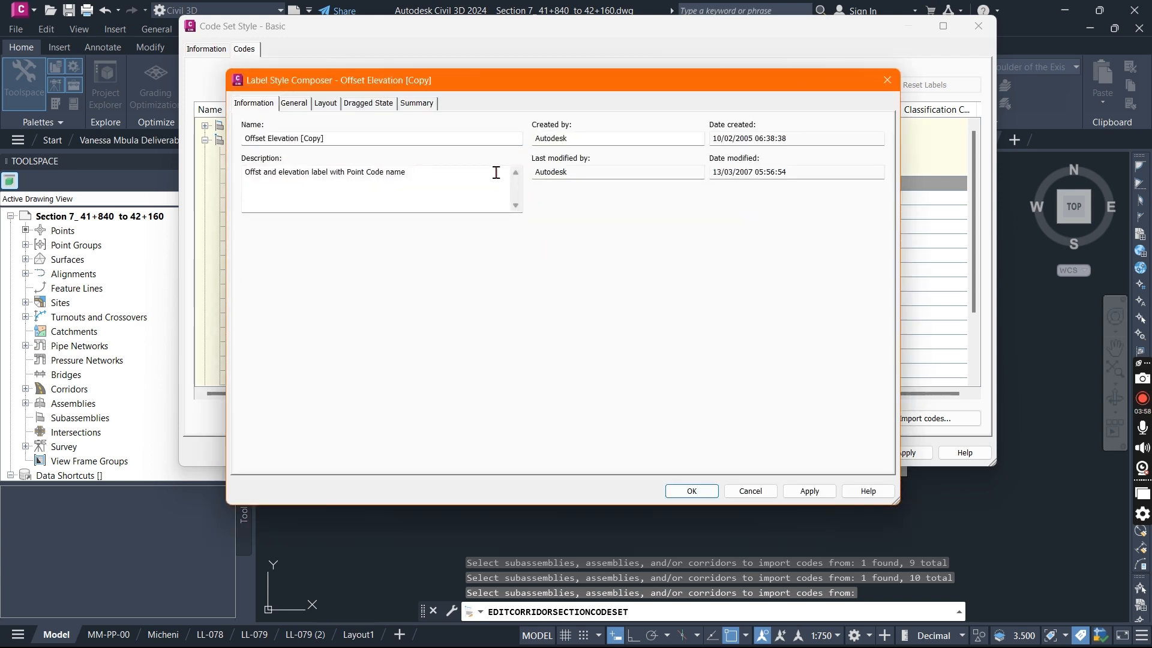
{"action": "left_click_drag", "start_coordinate": [486, 80], "coordinate": [529, 84]}
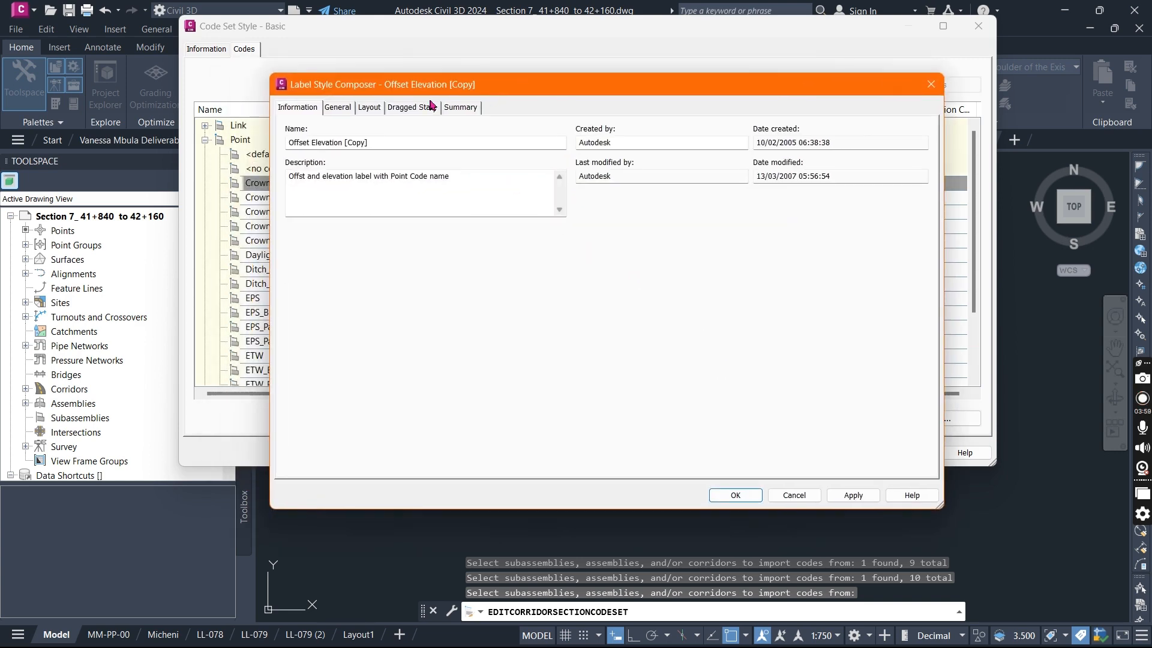
Name the copied label style "Complete Cross-section Labels".
{"action": "double_click", "coordinate": [412, 144]}
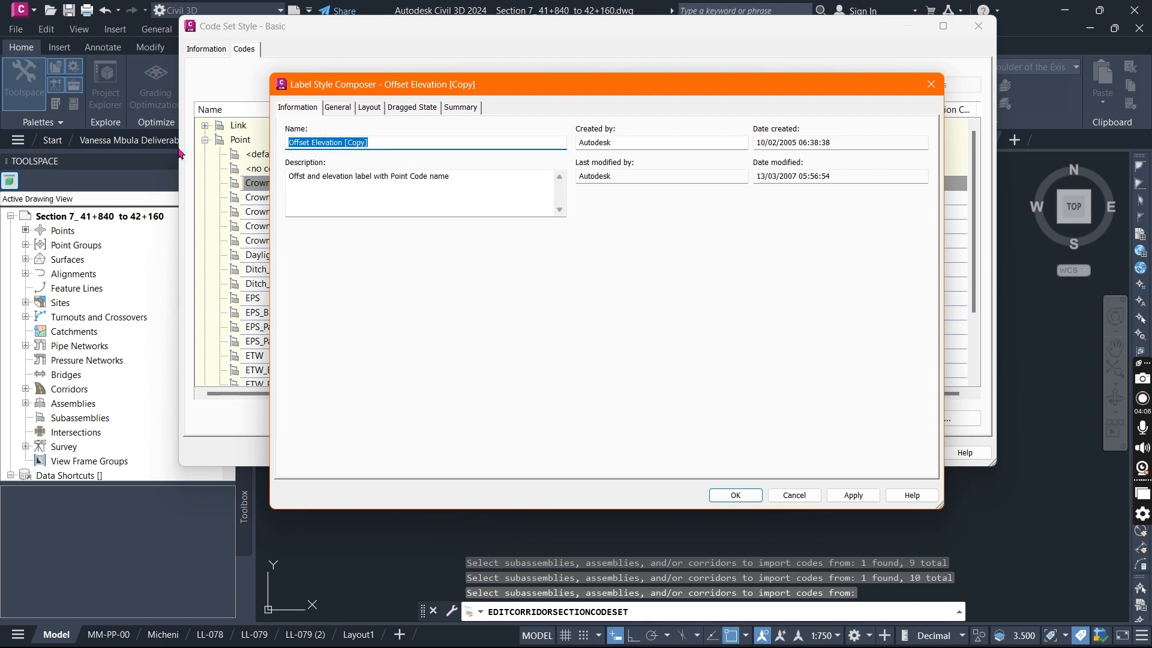
{"action": "type", "text": "Comp"}
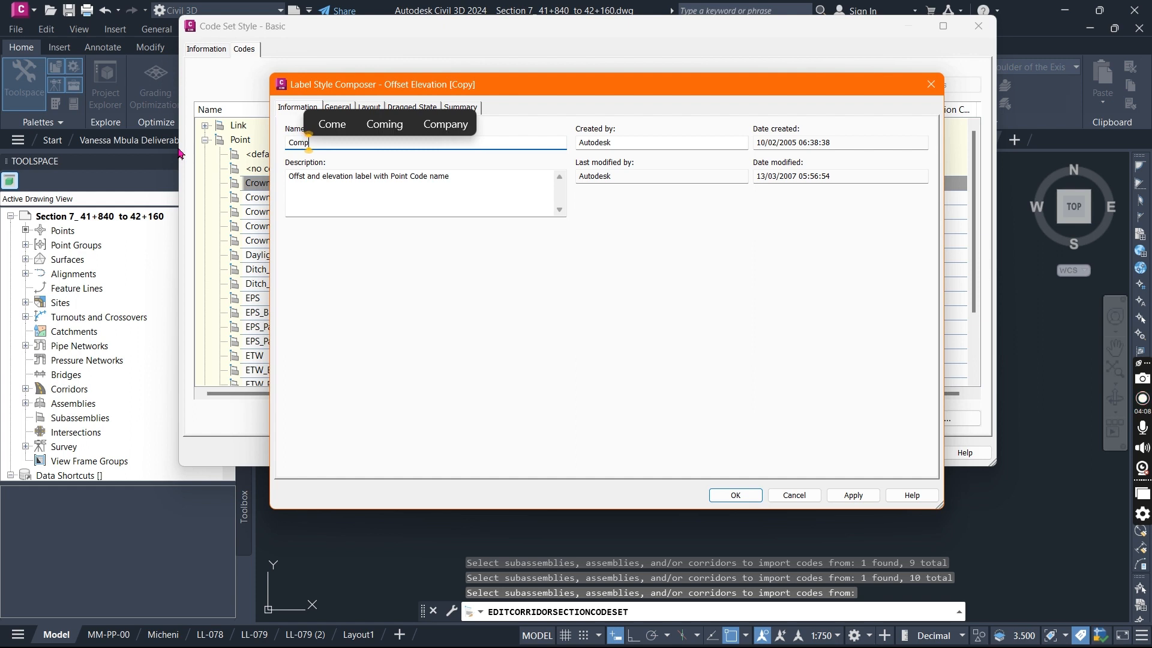
{"action": "type", "text": "lete C"}
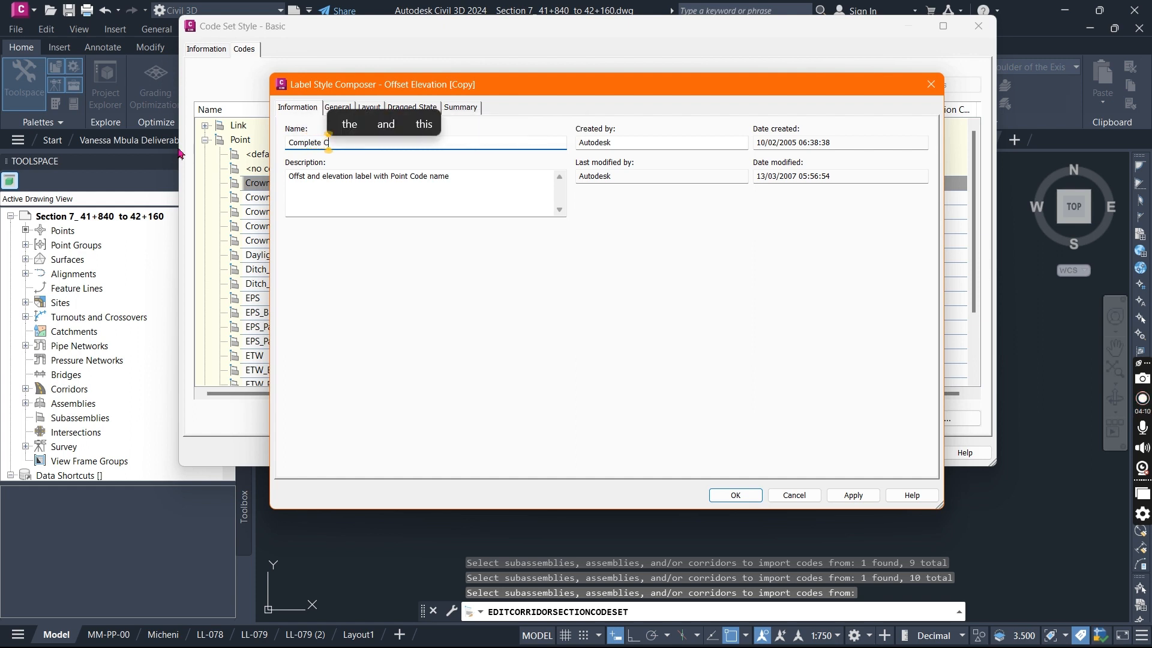
{"action": "type", "text": "ross-sec"}
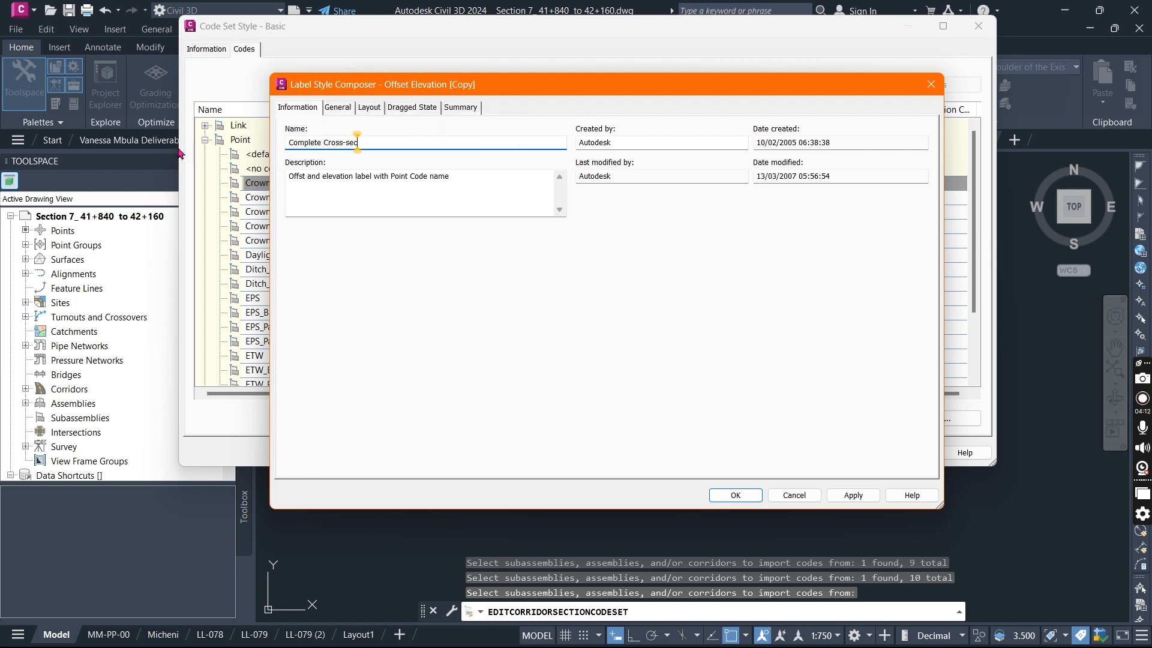
{"action": "type", "text": "tion Labels"}
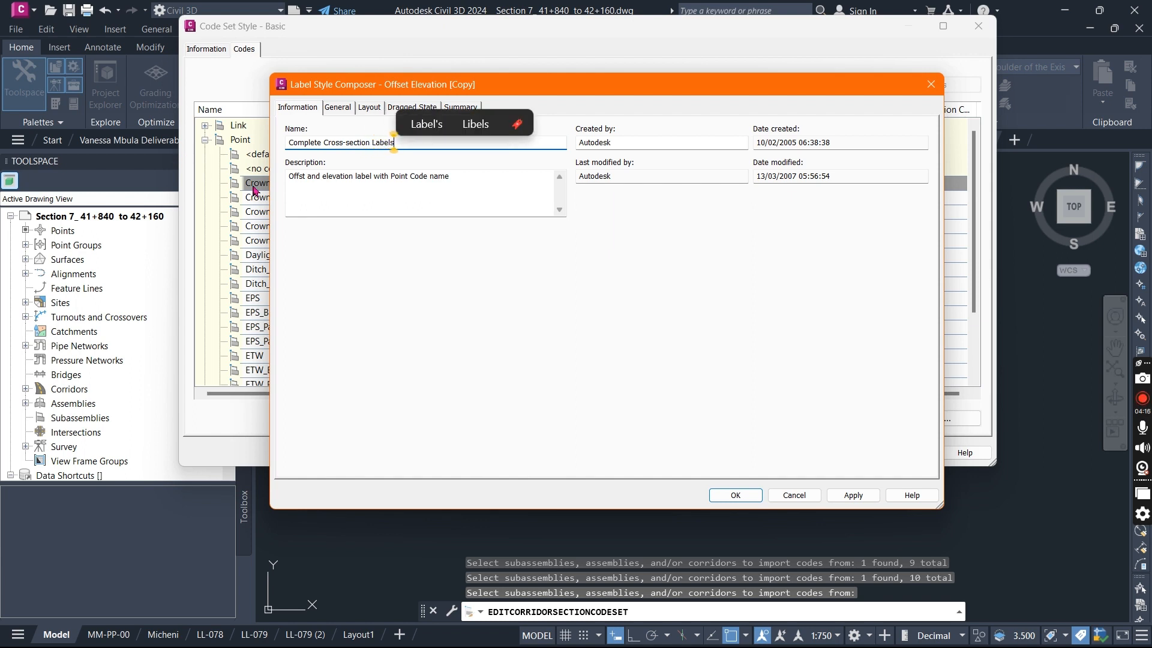
Edit the label style's description to read "Code-Offset and elevation label with Point Code name".
{"action": "left_click", "coordinate": [329, 180]}
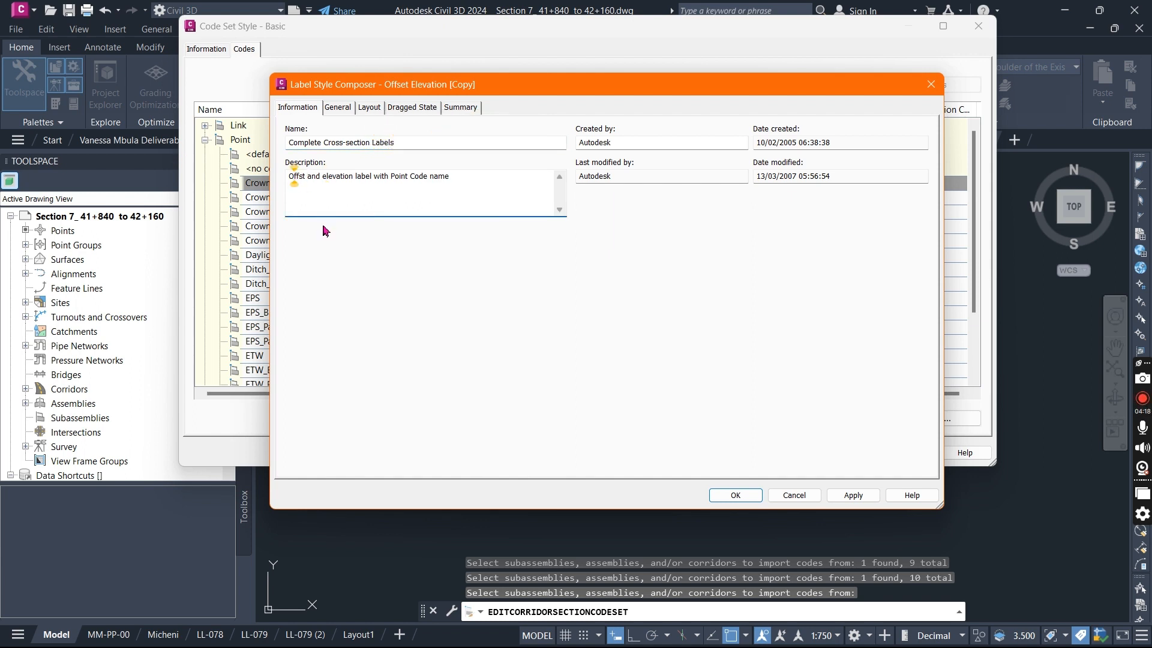
{"action": "type", "text": "Code"}
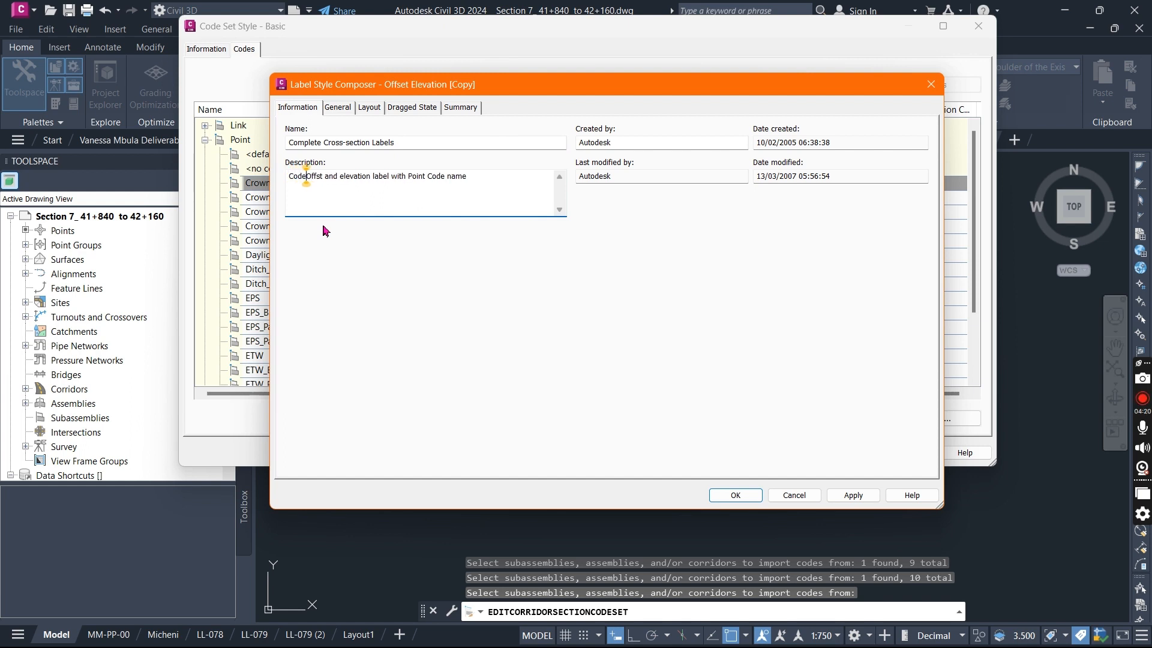
{"action": "type", "text": "-"}
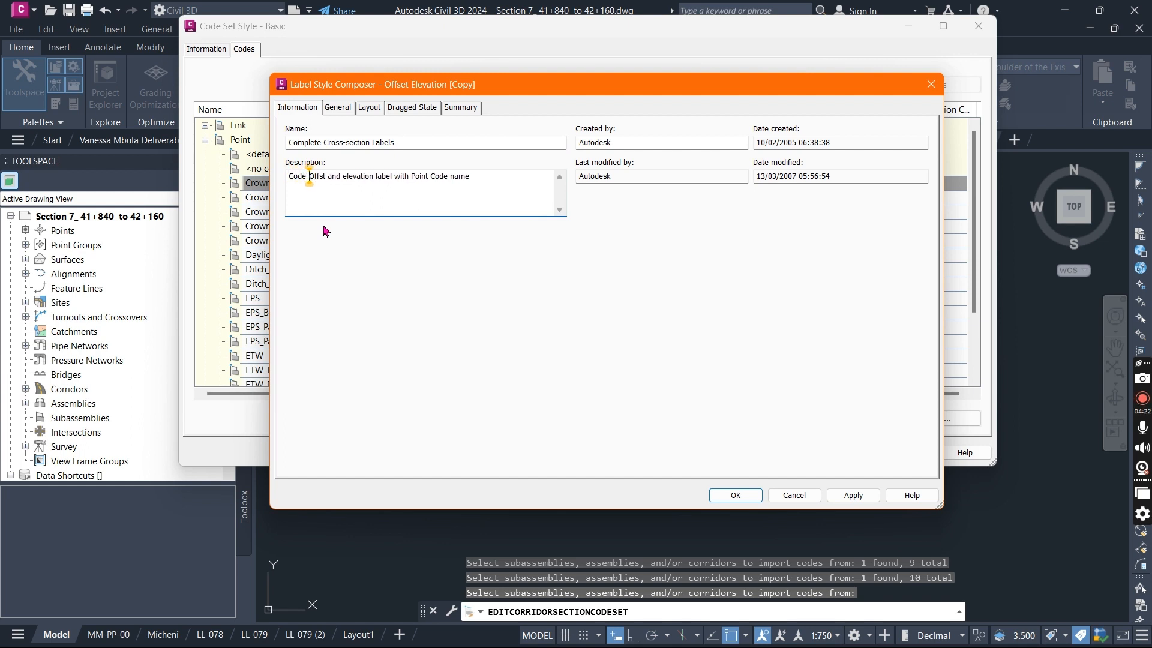
{"action": "left_click", "coordinate": [325, 176]}
{"action": "type", "text": "e"}
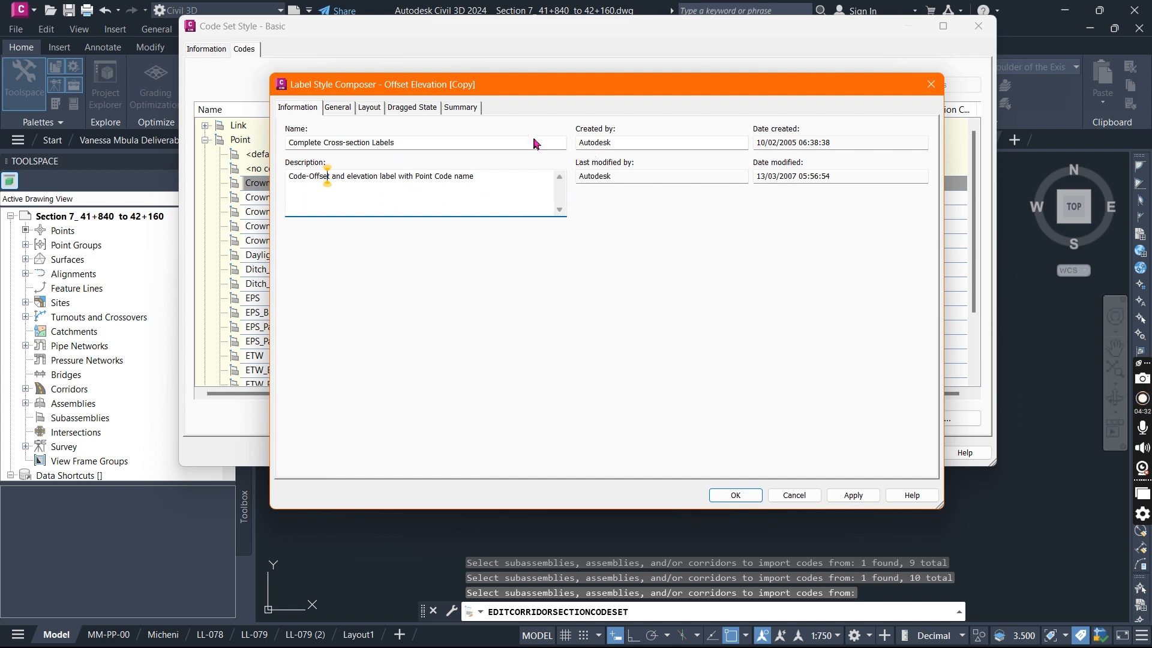
{"action": "left_click", "coordinate": [711, 148]}
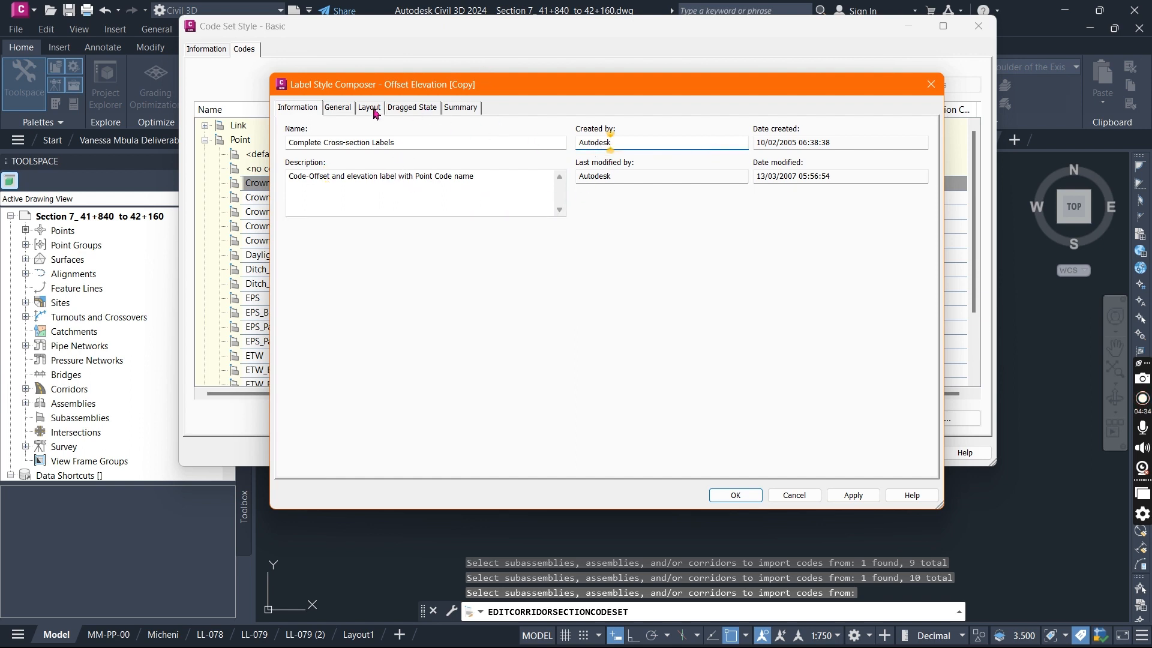
Choose Standard as the text style in the label style's general settings.
{"action": "left_click", "coordinate": [338, 108]}
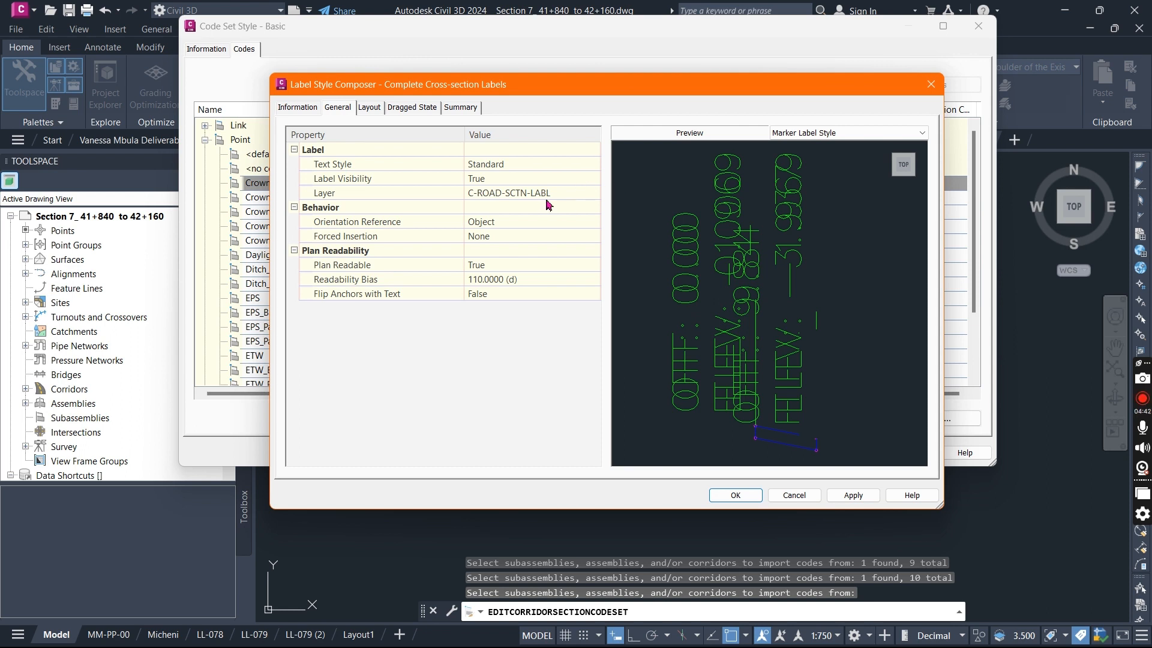
{"action": "left_click", "coordinate": [542, 164]}
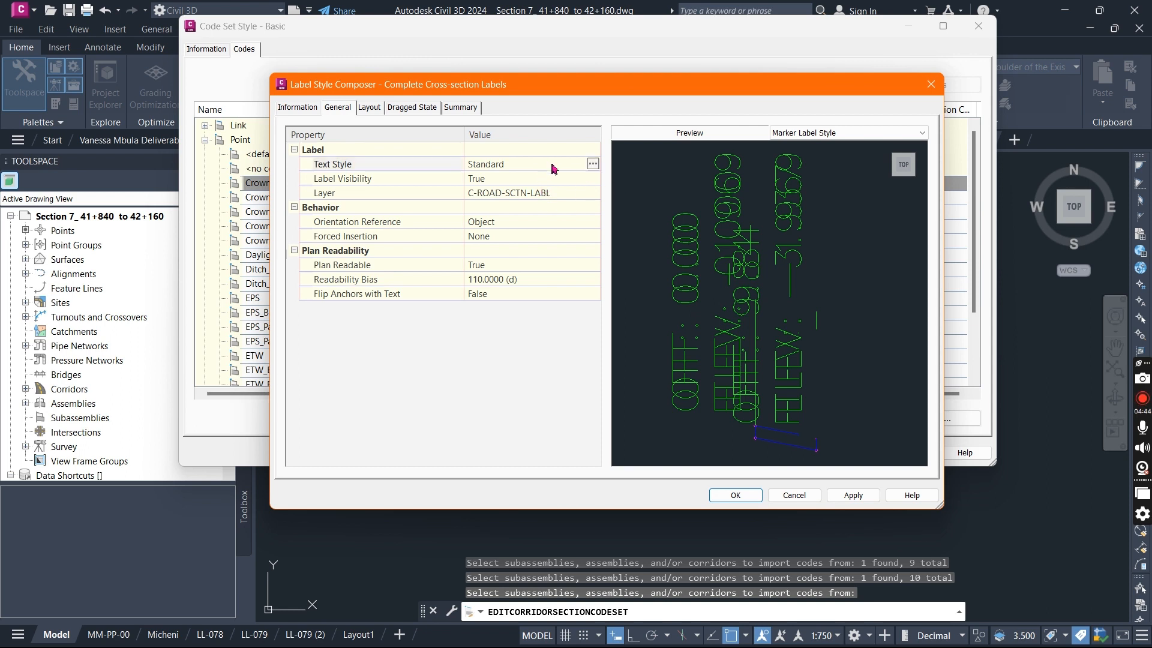
{"action": "left_click", "coordinate": [594, 165]}
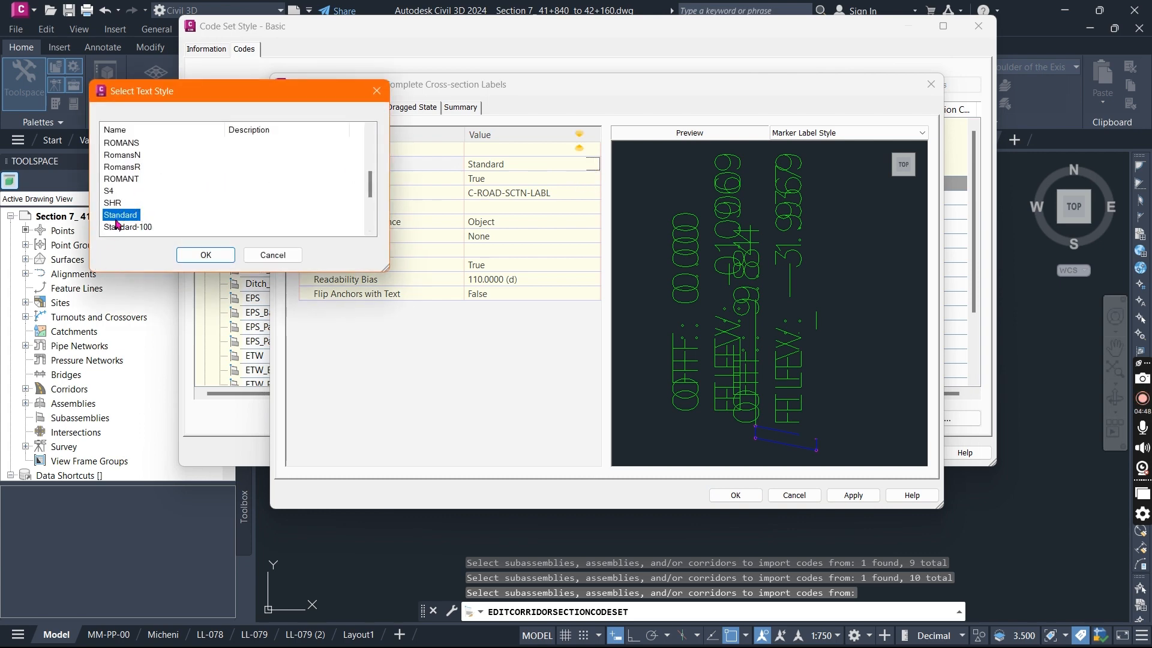
{"action": "left_click", "coordinate": [205, 255]}
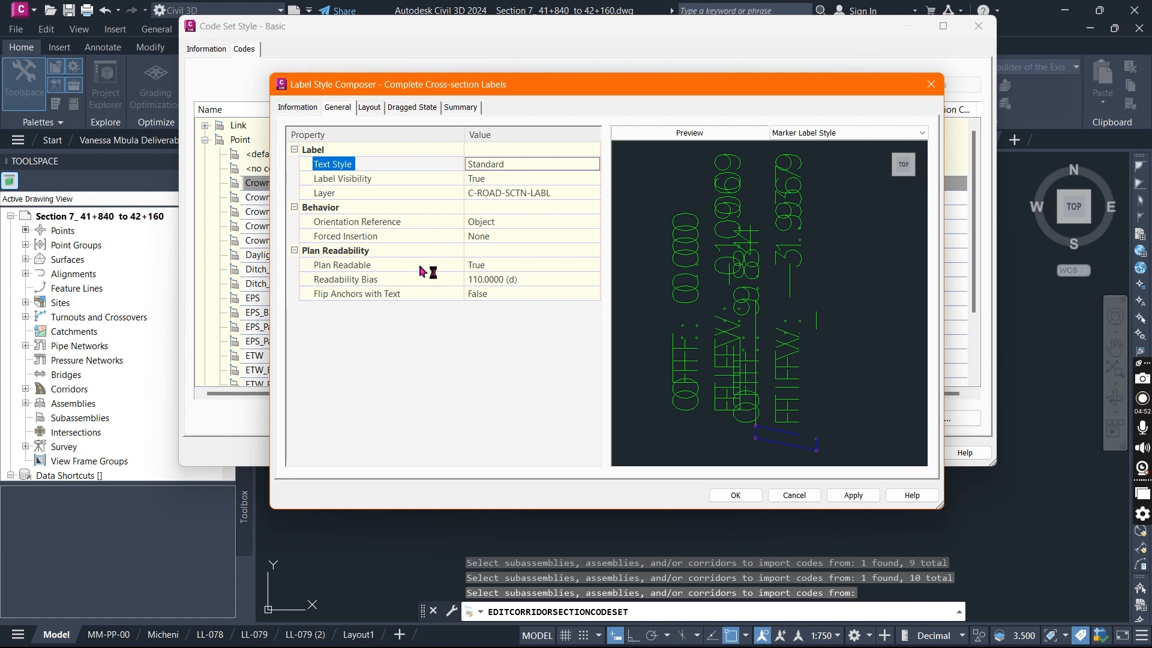
Rename the label's Offset Elevation layout component as "Code-Offset-Elevation".
{"action": "left_click", "coordinate": [369, 110]}
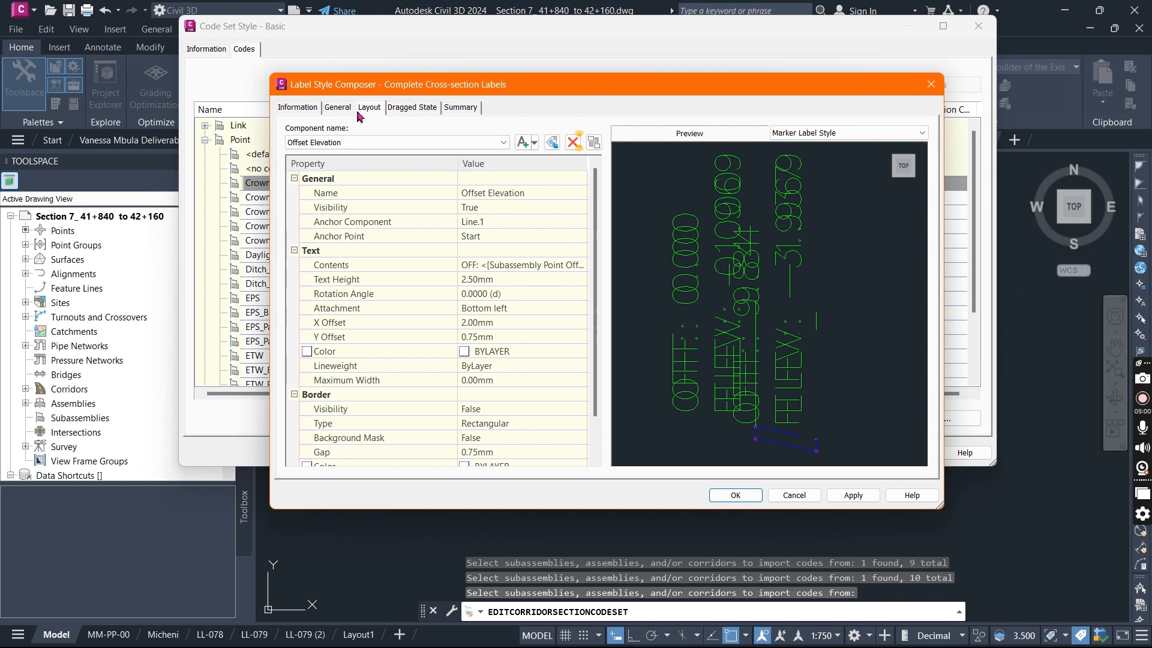
{"action": "left_click", "coordinate": [390, 144]}
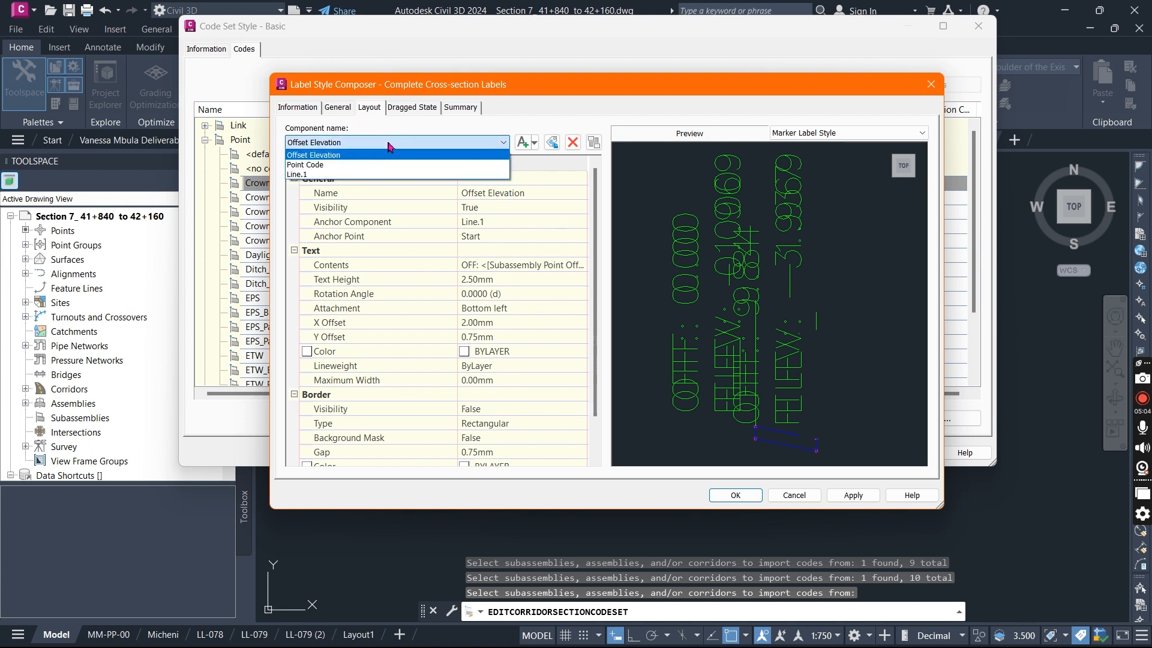
{"action": "left_click", "coordinate": [351, 156]}
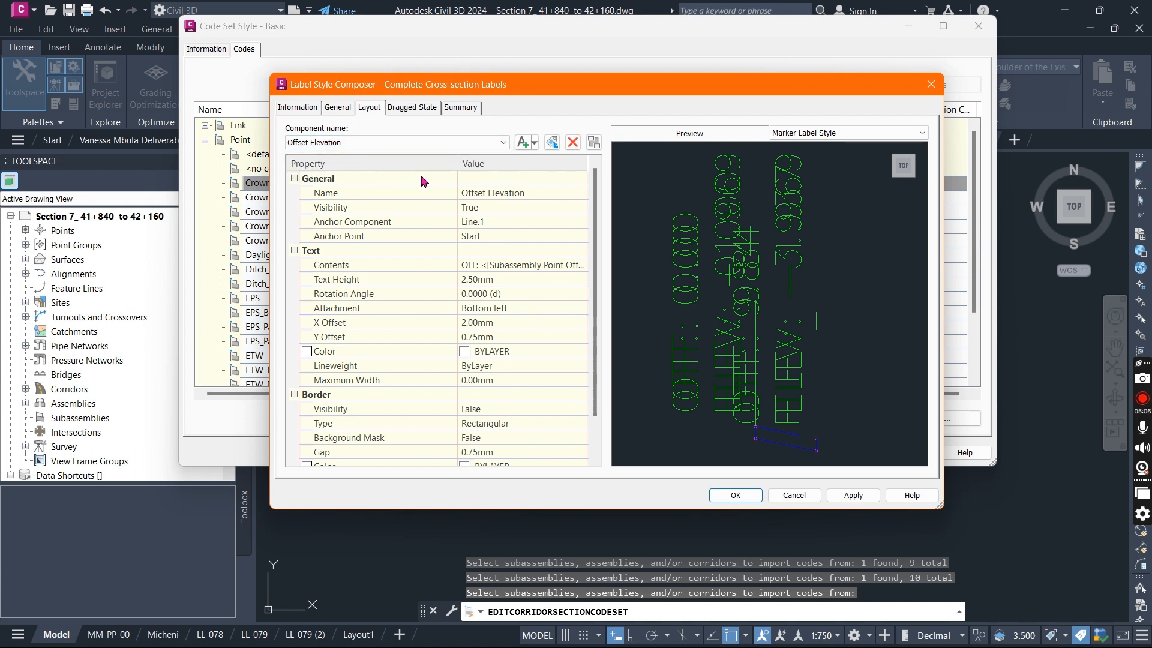
{"action": "left_click", "coordinate": [534, 193]}
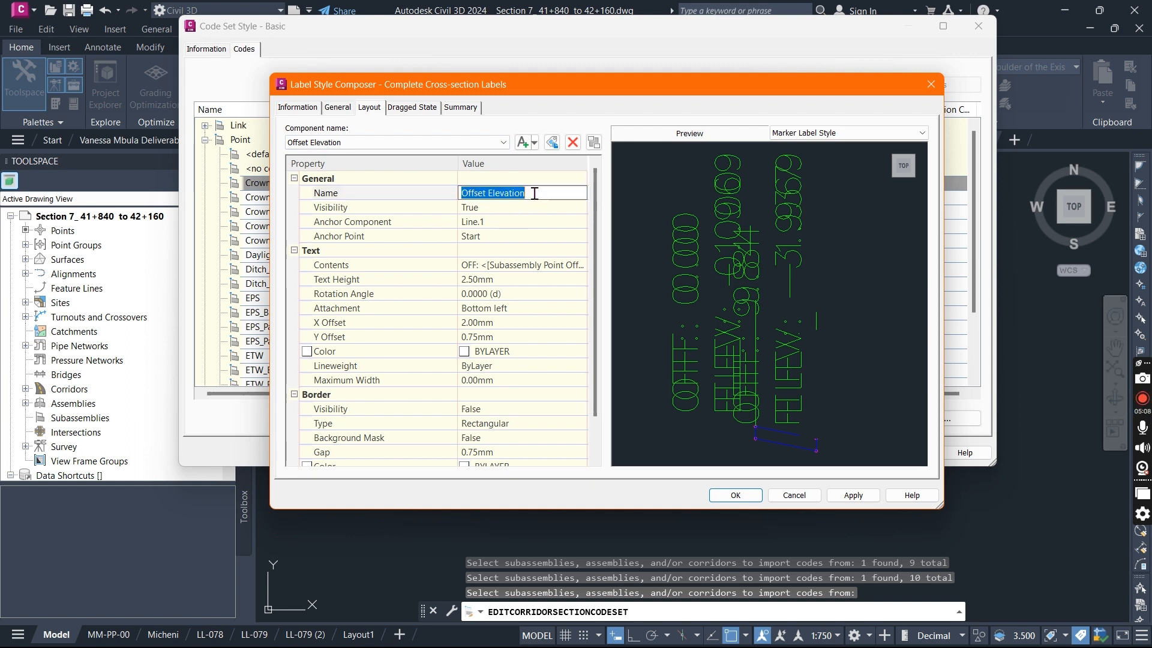
{"action": "left_click", "coordinate": [481, 195]}
{"action": "left_click", "coordinate": [462, 198]}
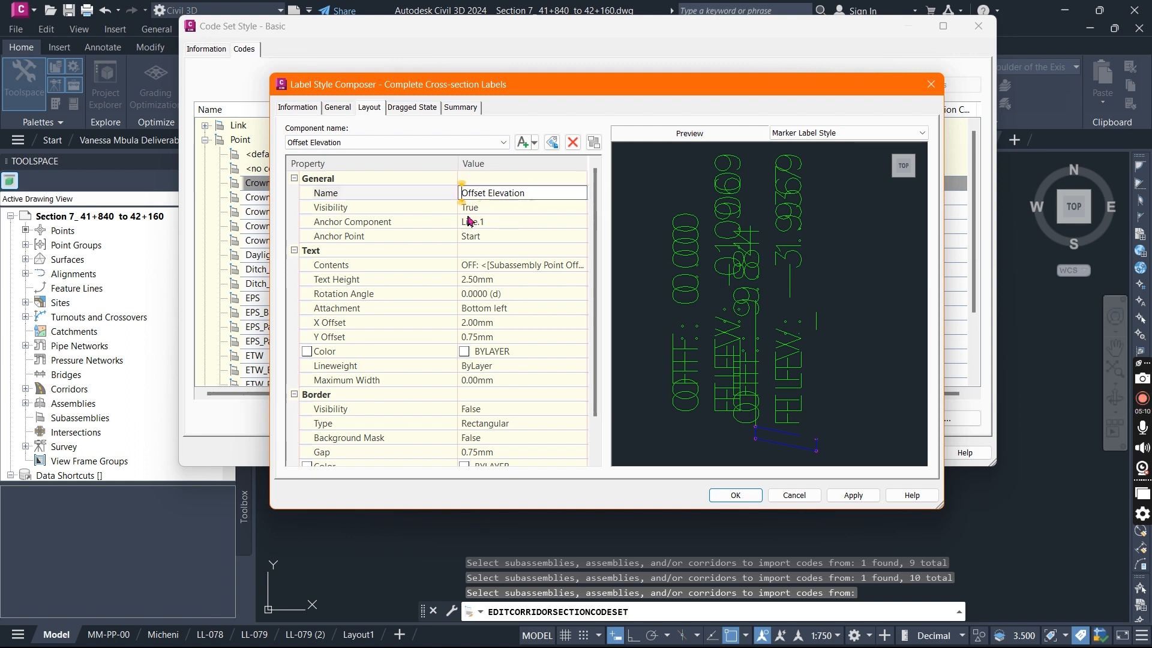
{"action": "type", "text": "Code-"}
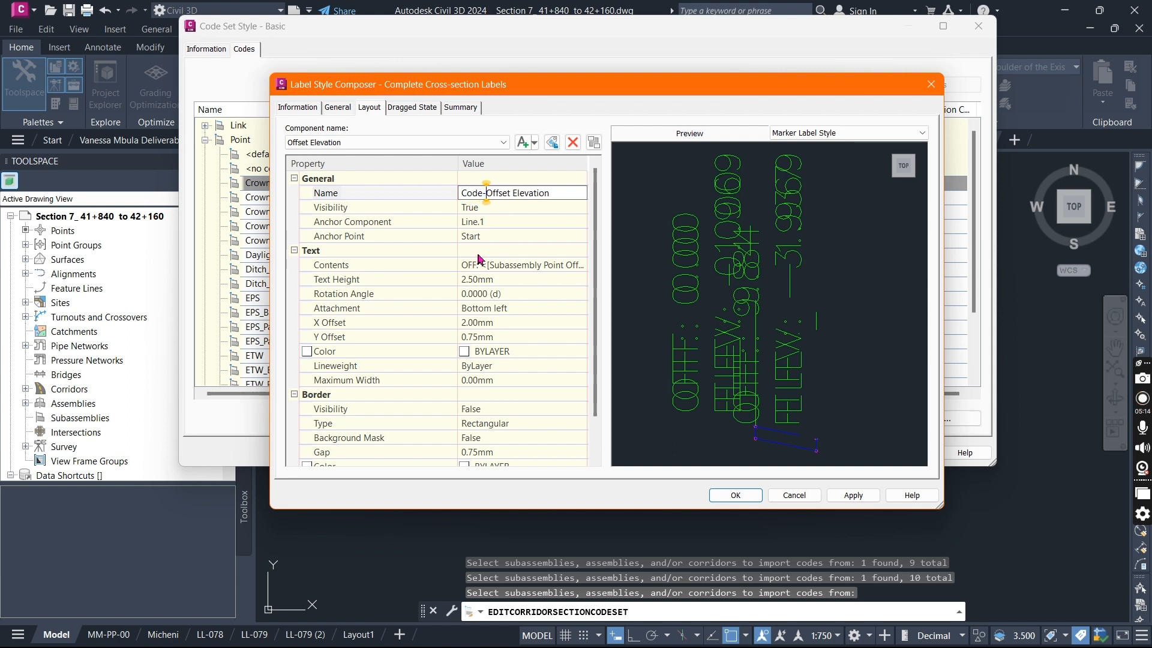
{"action": "key", "text": "Right"}
{"action": "key", "text": "Right"}
{"action": "key", "text": "Right"}
{"action": "key", "text": "Right"}
{"action": "key", "text": "Right"}
{"action": "key", "text": "Right"}
{"action": "key", "text": "Right"}
{"action": "key", "text": "BackSpace"}
{"action": "type", "text": "-"}
Set the anchor point of the Code-Offset-Elevation component to End, with Line.1 as its anchor component.
{"action": "left_click", "coordinate": [517, 209]}
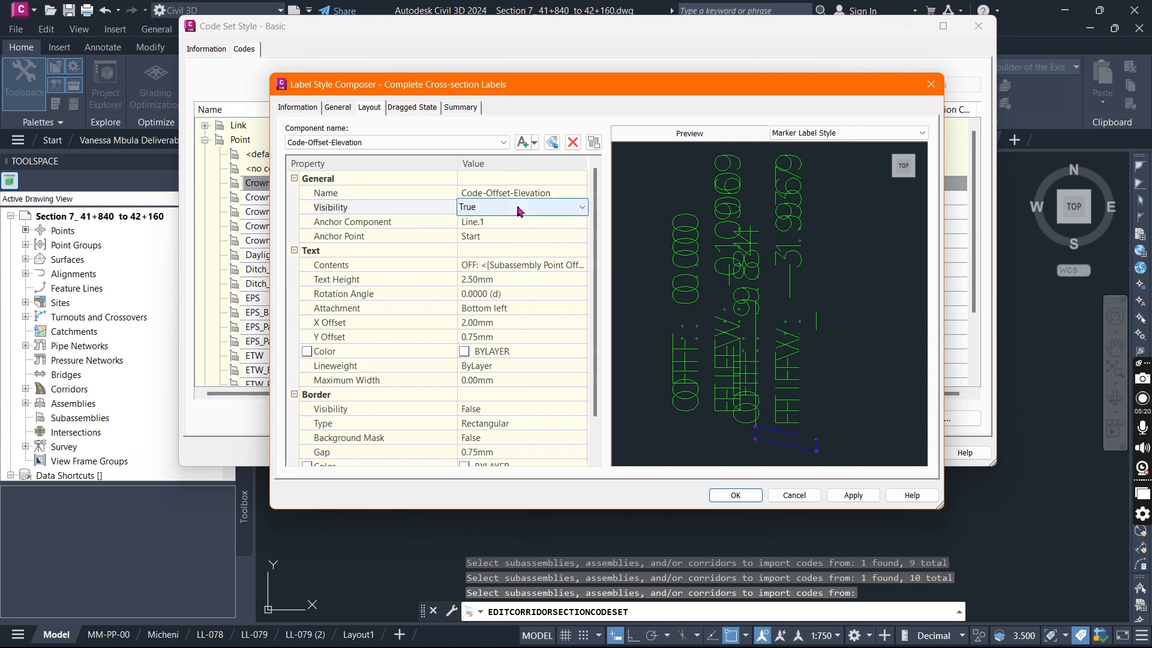
{"action": "left_click", "coordinate": [522, 222]}
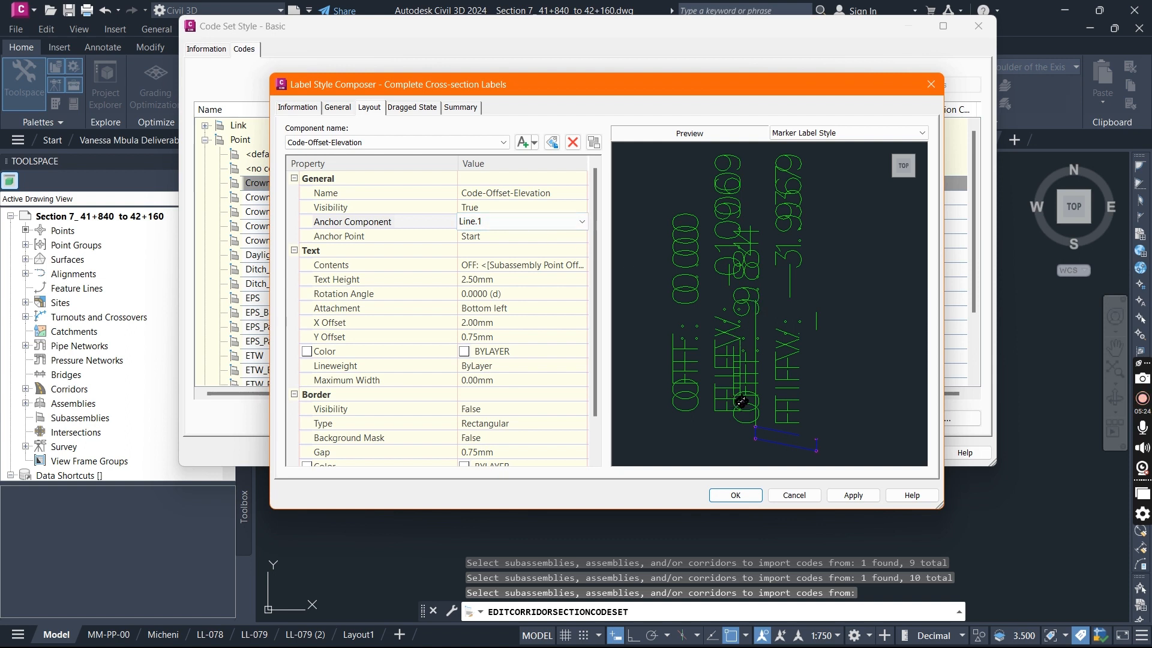
{"action": "left_click", "coordinate": [518, 238]}
{"action": "left_click", "coordinate": [519, 238]}
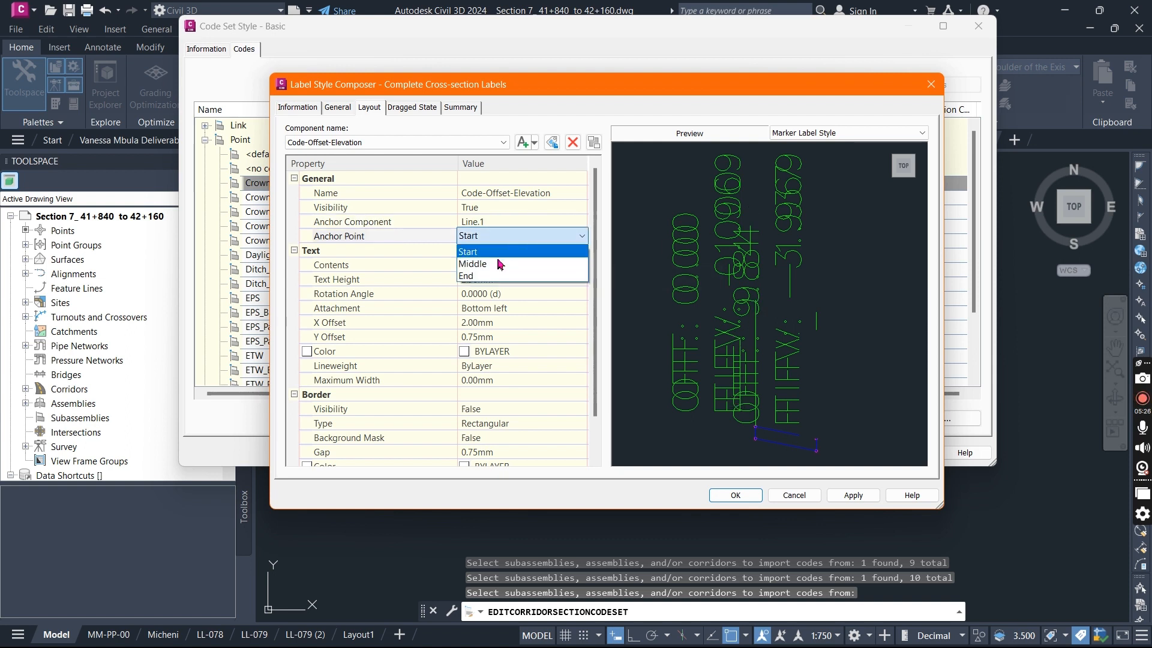
{"action": "left_click", "coordinate": [484, 281]}
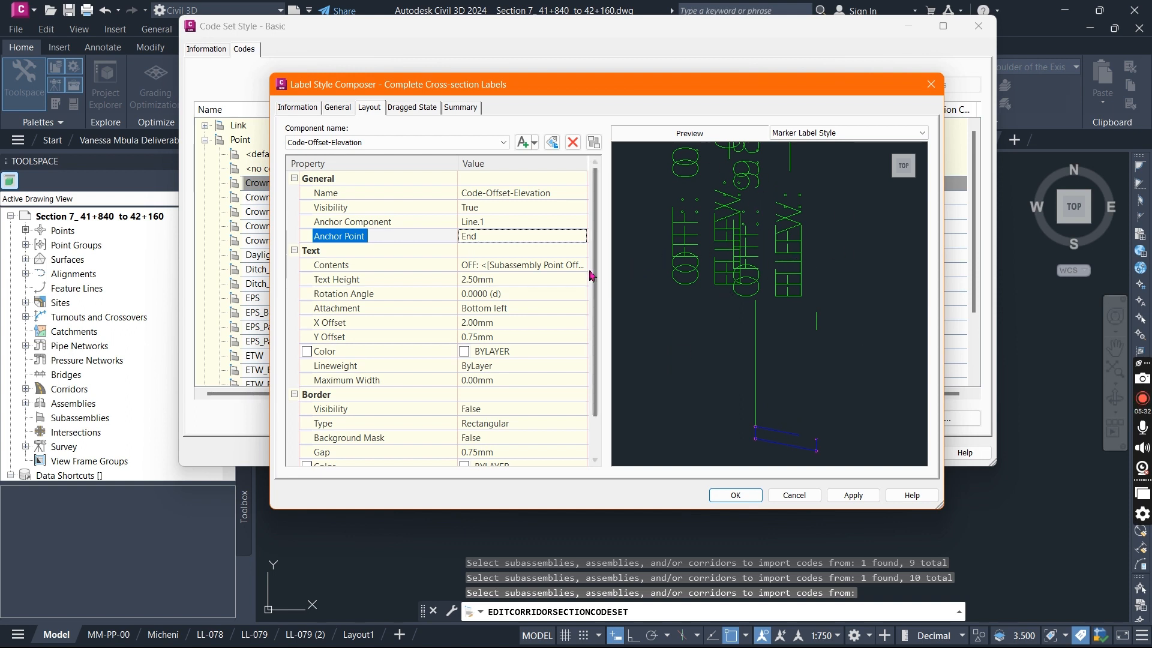
Open the text contents of the Code-Offset-Elevation component and delete the existing offset and elevation text.
{"action": "left_click", "coordinate": [490, 268]}
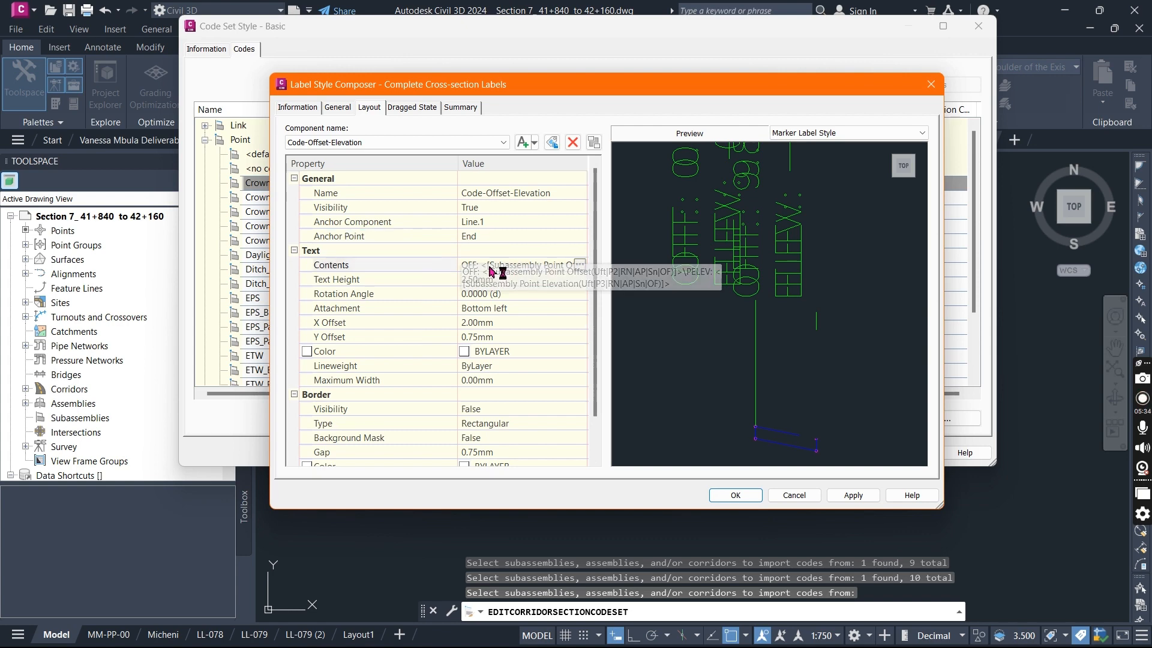
{"action": "left_click", "coordinate": [580, 265]}
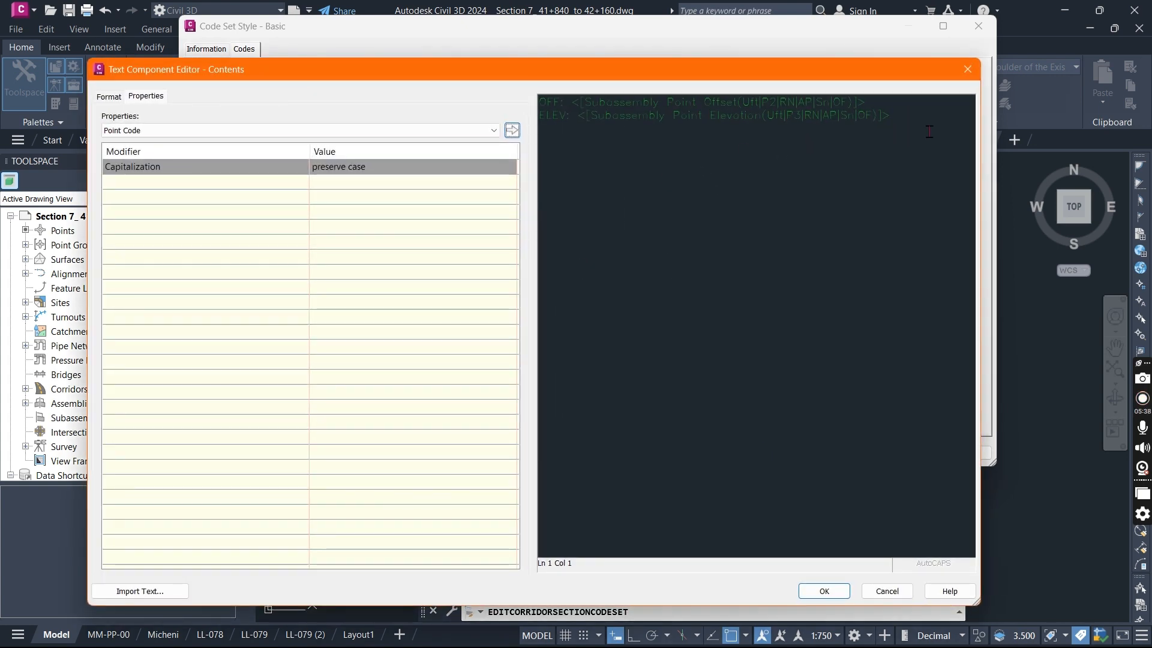
{"action": "left_click_drag", "start_coordinate": [891, 115], "coordinate": [468, 91]}
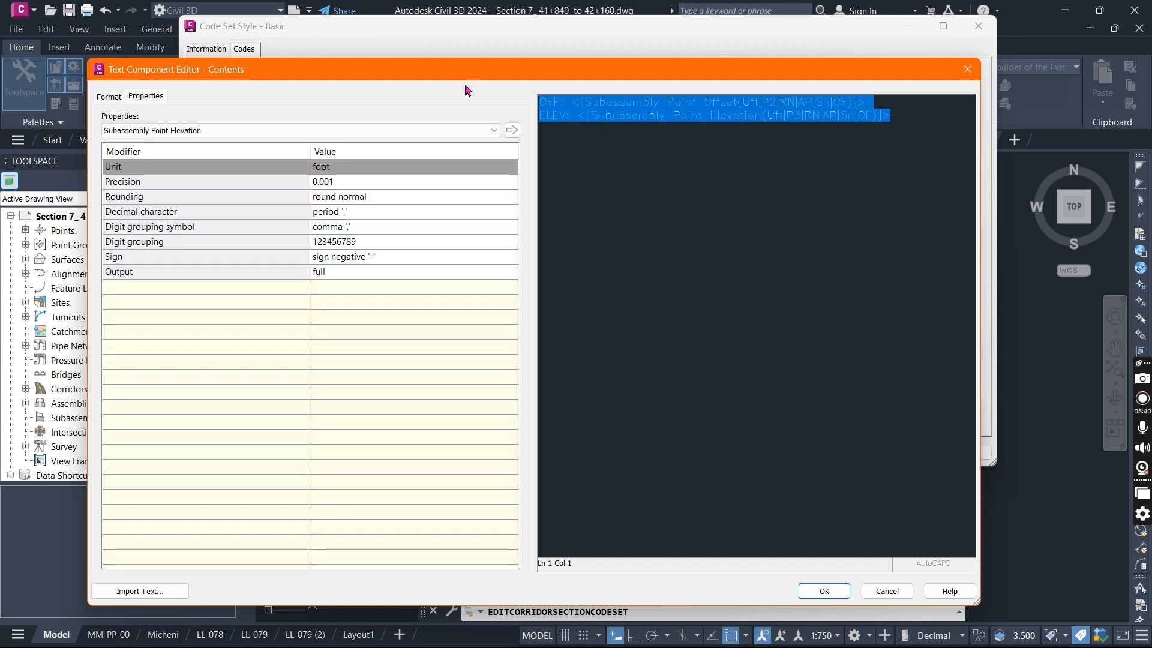
{"action": "key", "text": "Delete"}
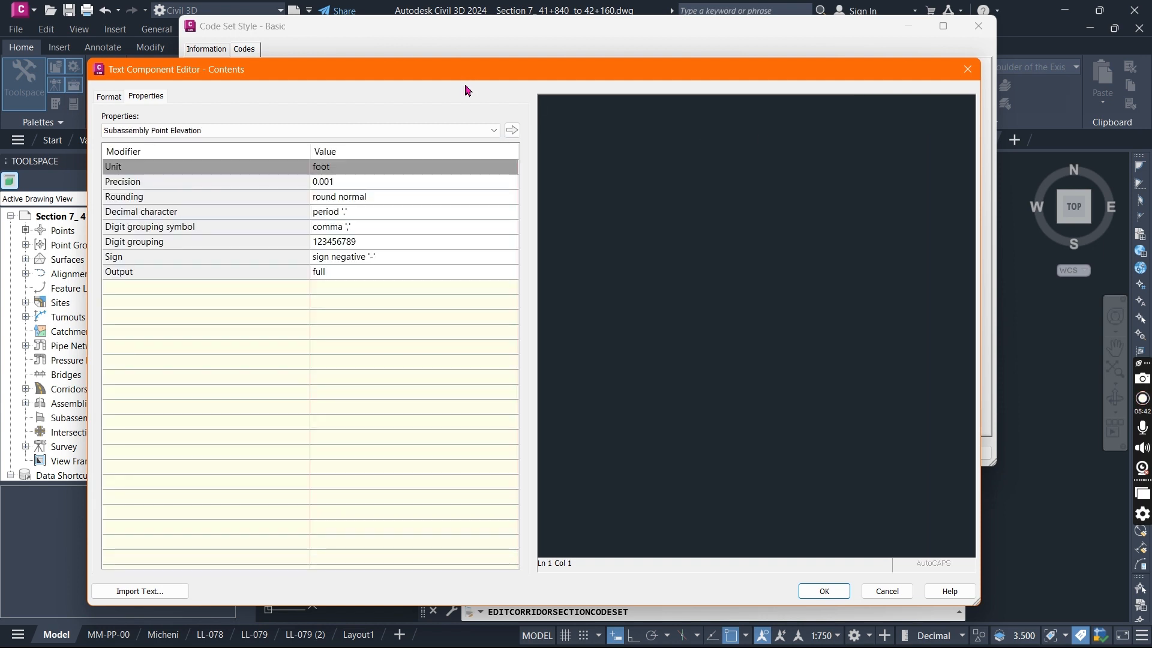
Insert the Point Code property with upper case capitalization into the empty label contents.
{"action": "left_click", "coordinate": [429, 131]}
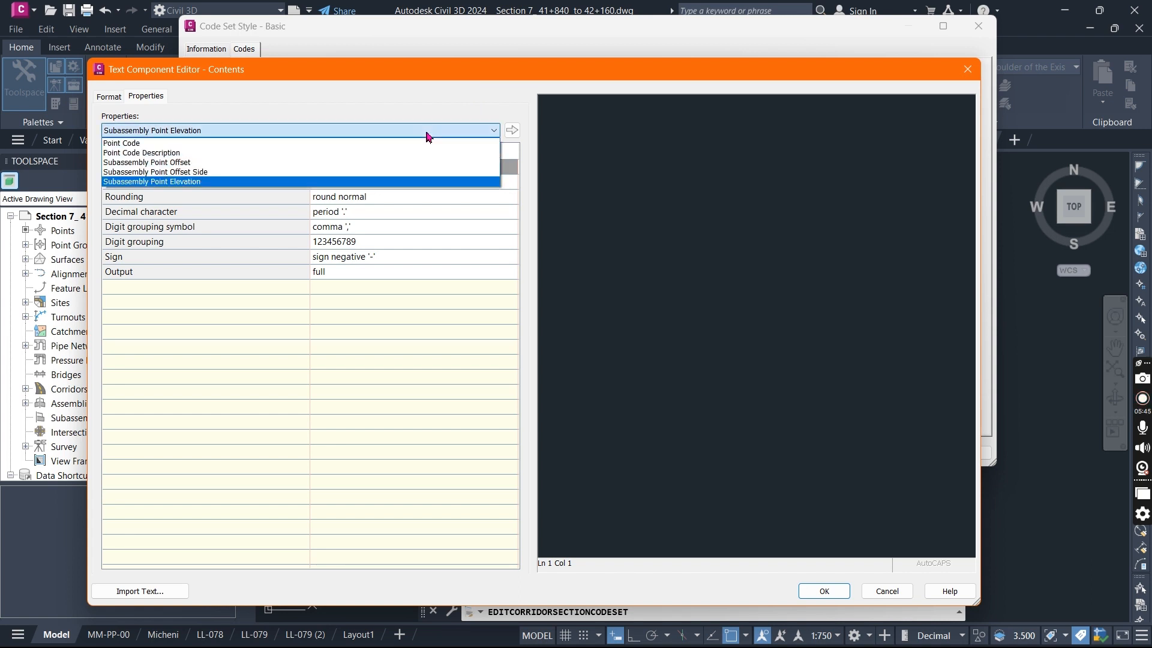
{"action": "left_click", "coordinate": [125, 143]}
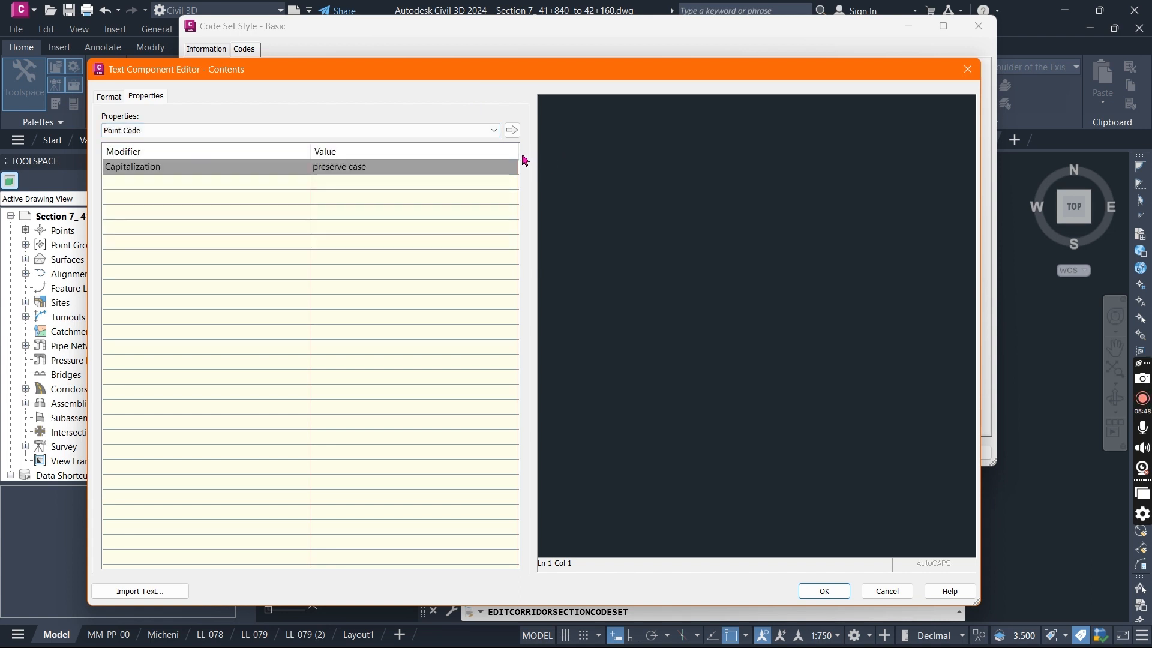
{"action": "left_click", "coordinate": [443, 169]}
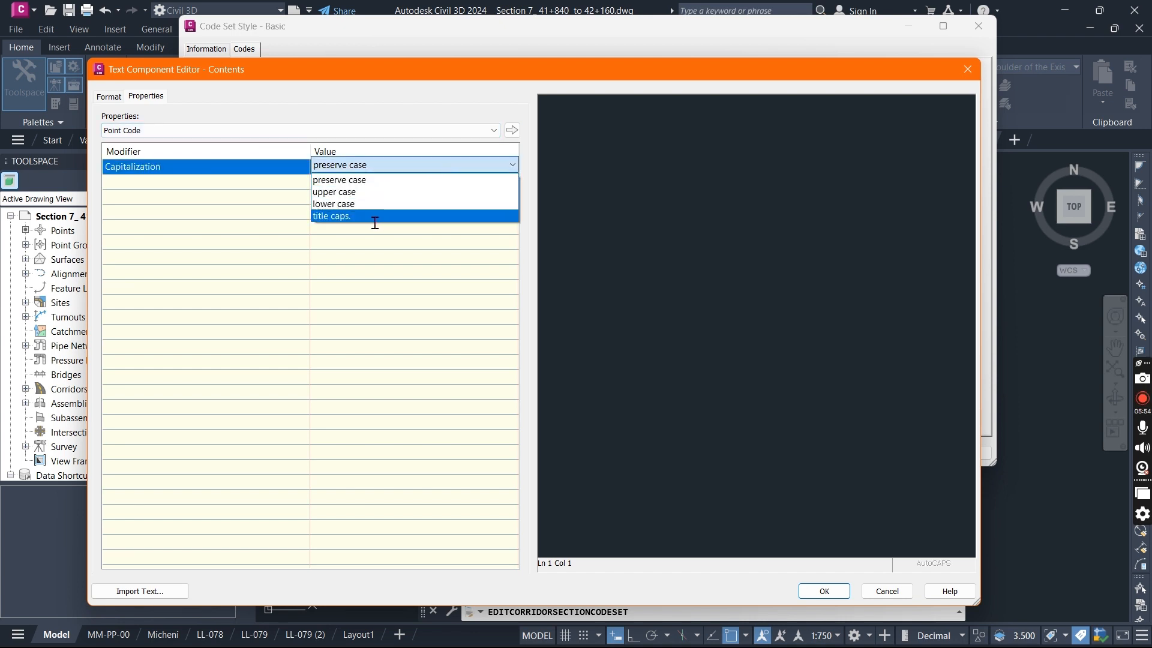
{"action": "left_click", "coordinate": [351, 193]}
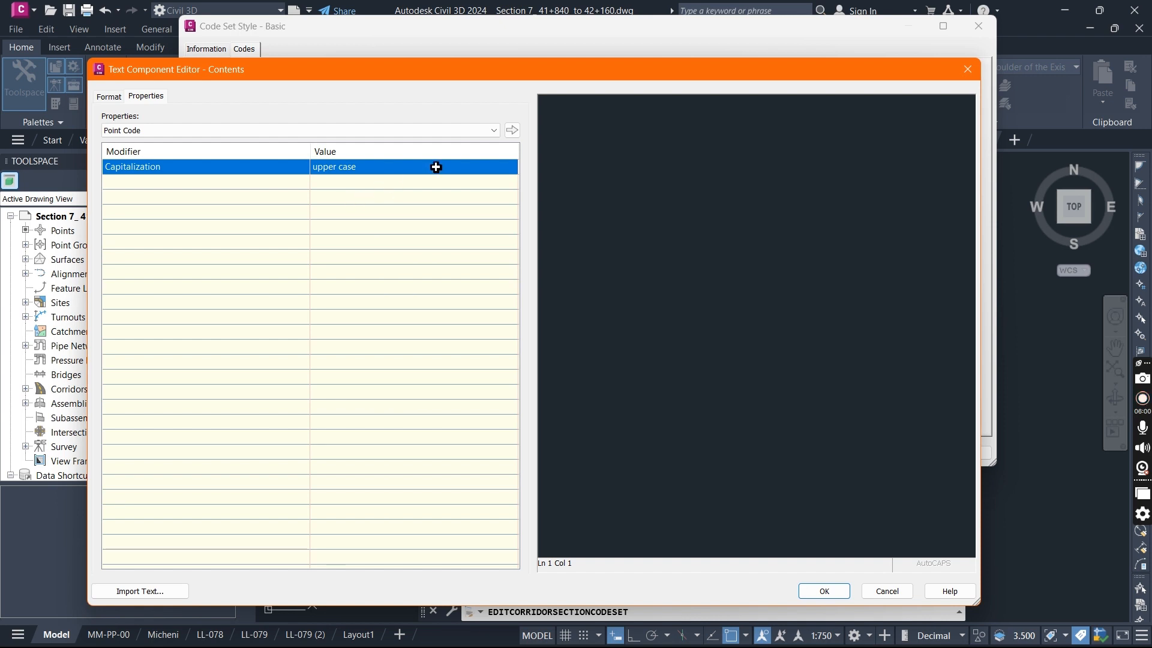
{"action": "left_click", "coordinate": [513, 131]}
Append the text ", OFF;" after the point code, followed by the Subassembly Point Offset property in meters with 0.001 precision.
{"action": "left_click", "coordinate": [667, 116]}
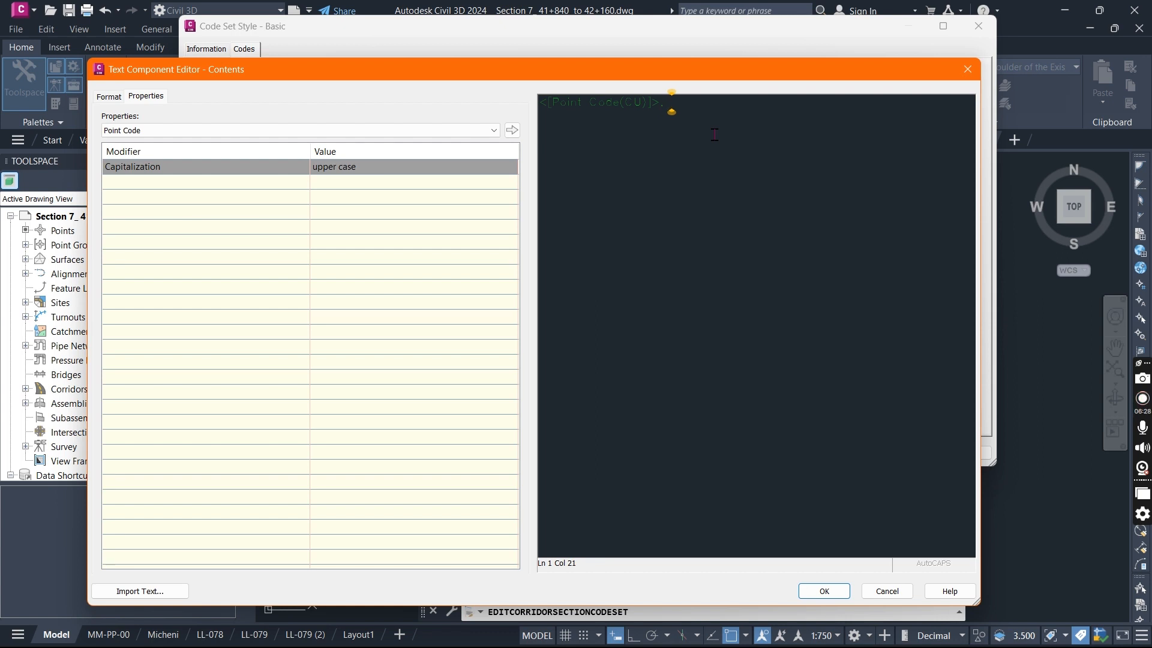
{"action": "type", "text": "OFF"}
{"action": "type", "text": ":"}
{"action": "left_click", "coordinate": [347, 131]}
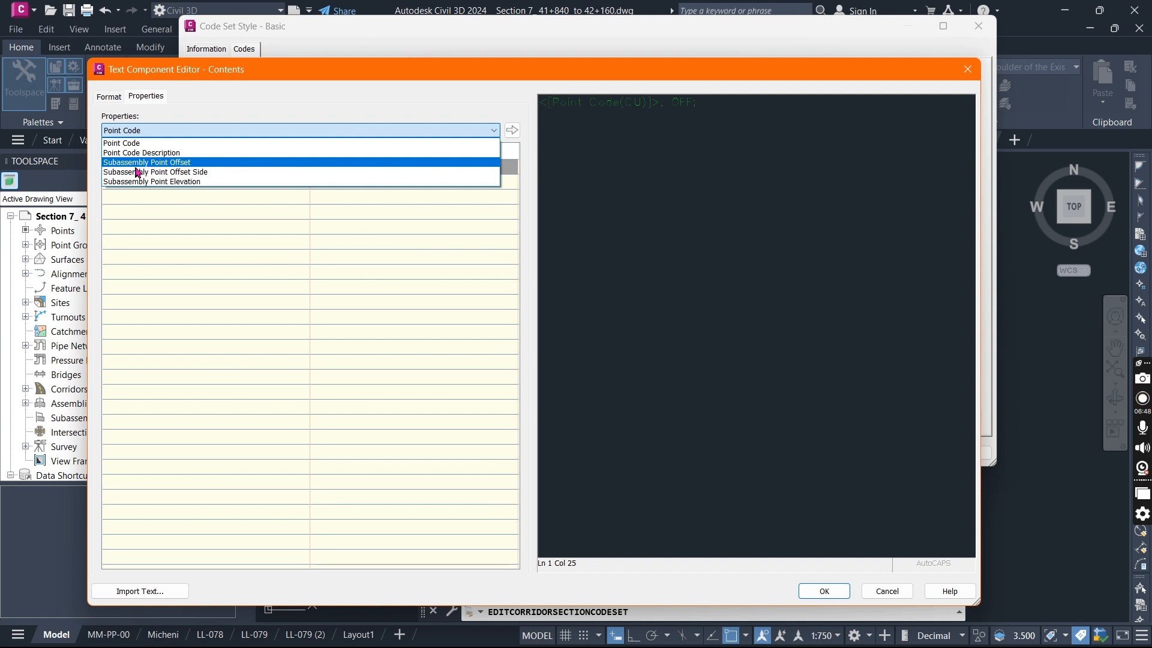
{"action": "left_click", "coordinate": [171, 167]}
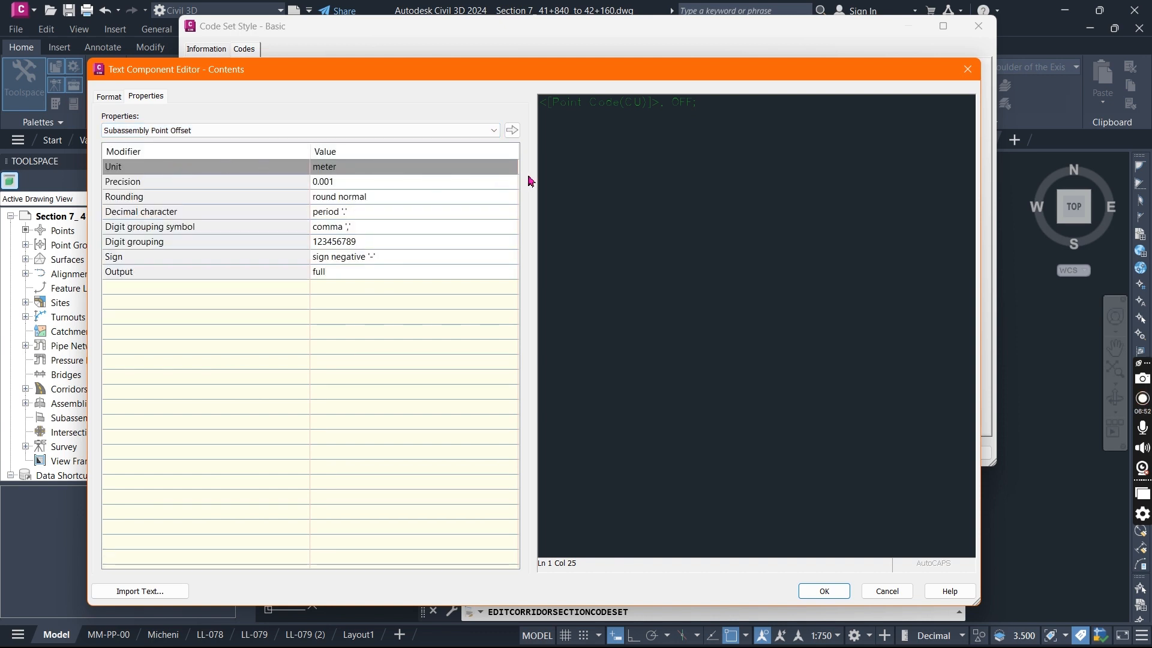
{"action": "left_click", "coordinate": [511, 131]}
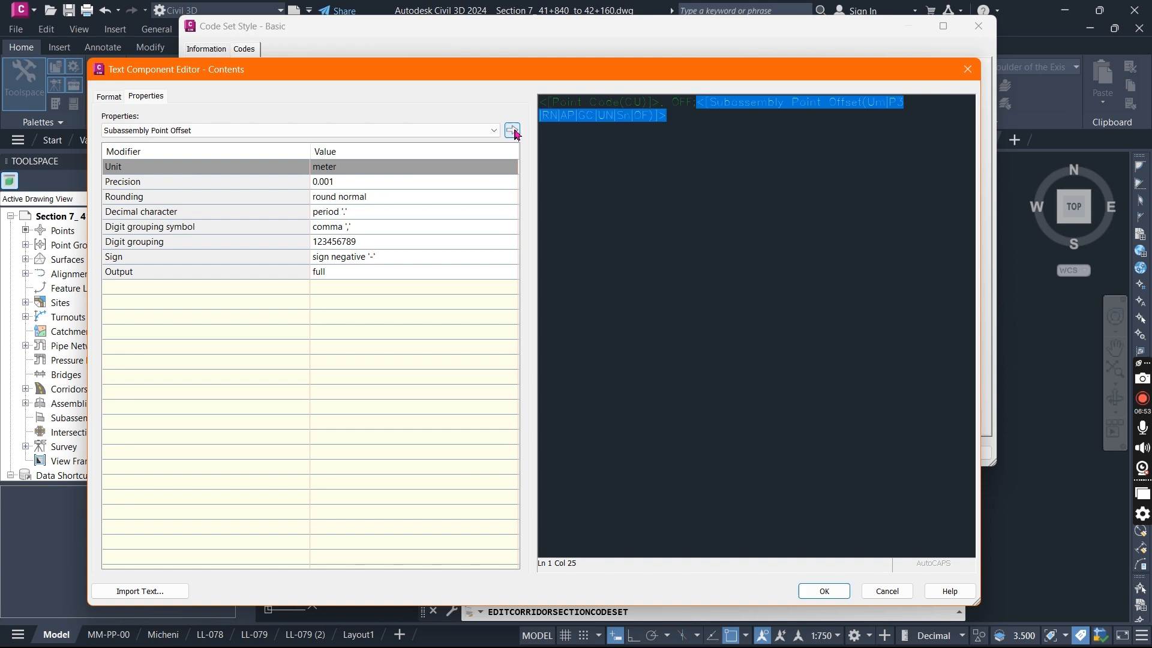
Append the text ", ELEV;" after the offset, followed by the Subassembly Point Elevation property with 0.001 precision.
{"action": "left_click", "coordinate": [679, 117]}
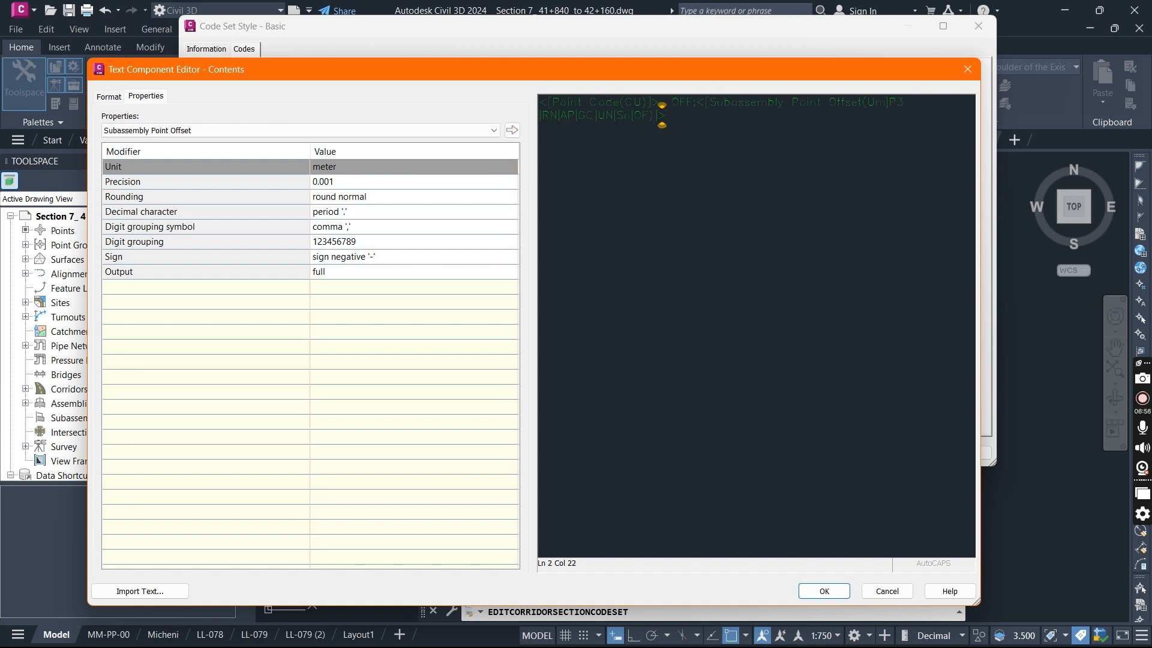
{"action": "type", "text": "."}
{"action": "type", "text": "."}
{"action": "type", "text": "ELEV"}
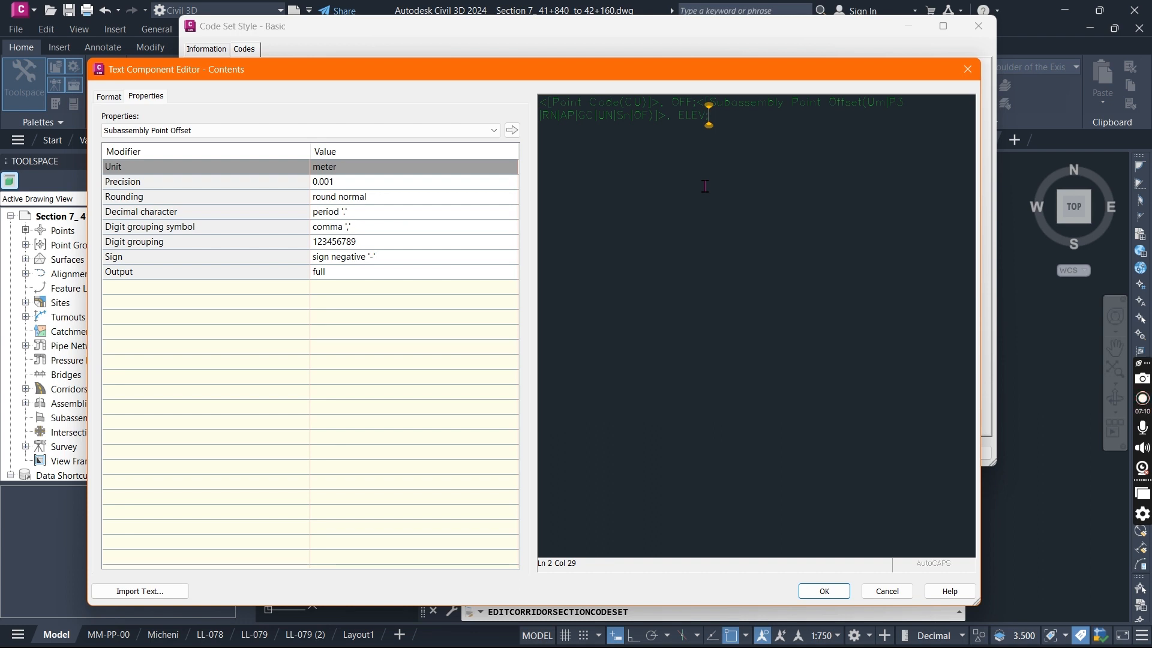
{"action": "left_click", "coordinate": [376, 130]}
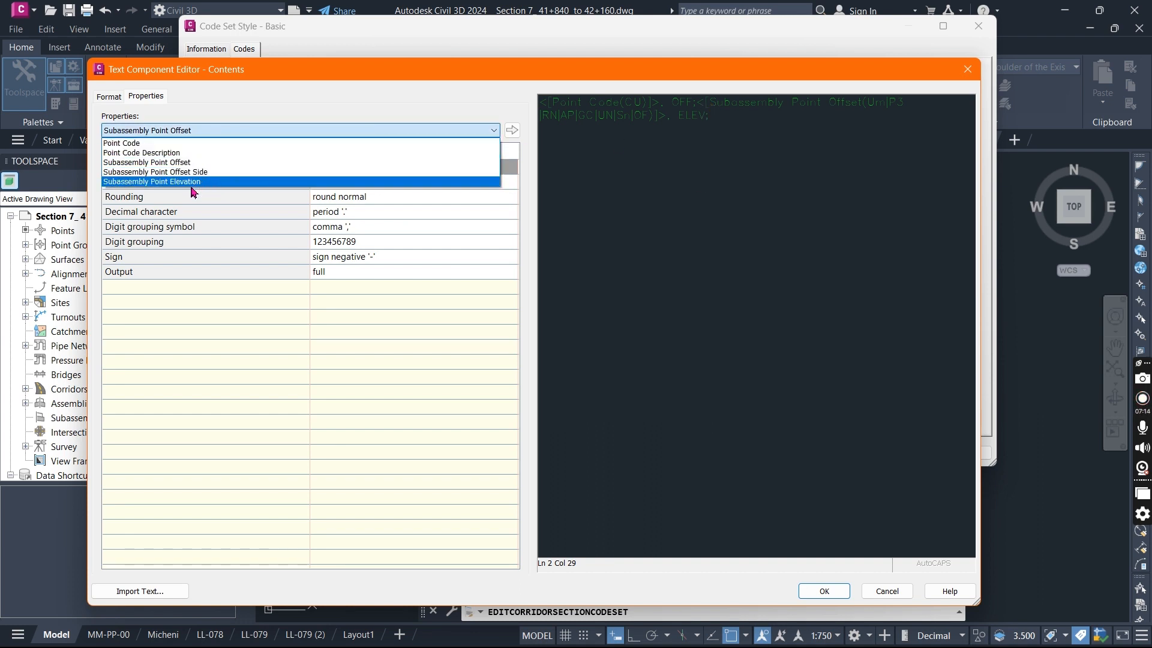
{"action": "left_click", "coordinate": [191, 182]}
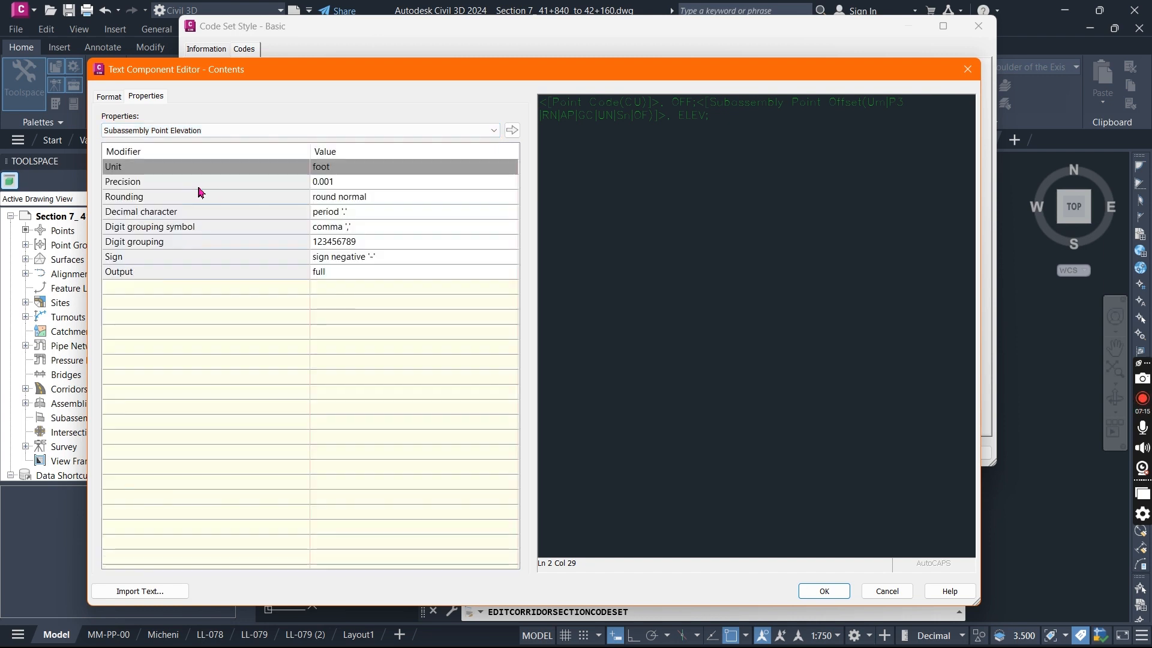
{"action": "left_click", "coordinate": [512, 130]}
{"action": "left_click", "coordinate": [696, 157]}
{"action": "left_click", "coordinate": [491, 132]}
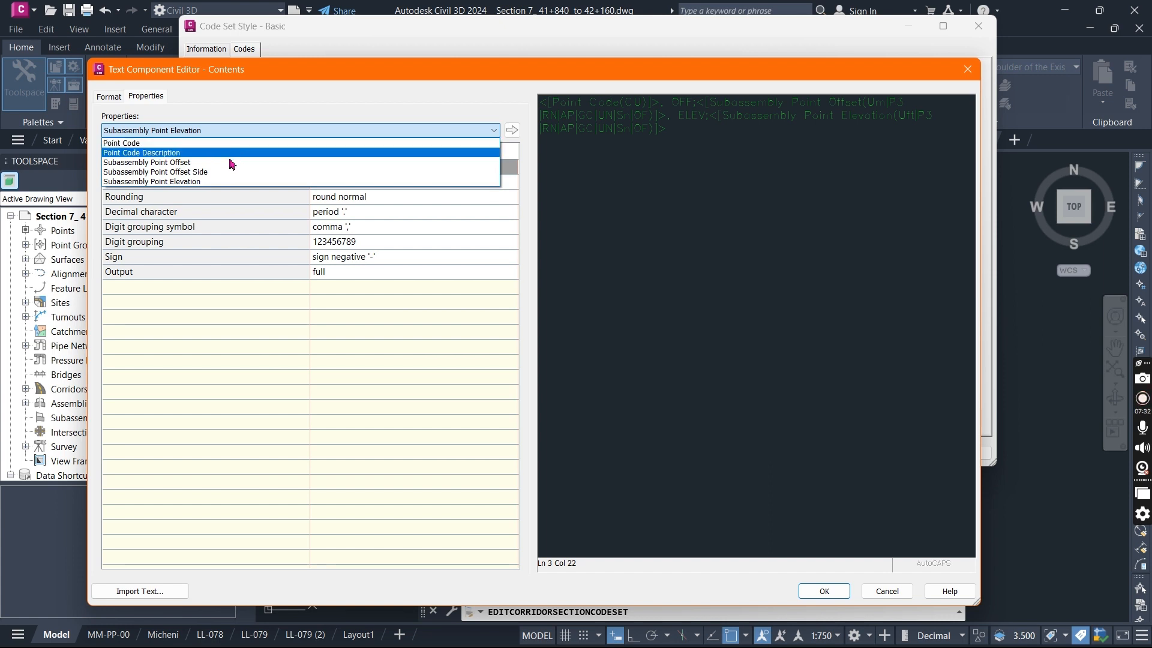
{"action": "left_click", "coordinate": [679, 135]}
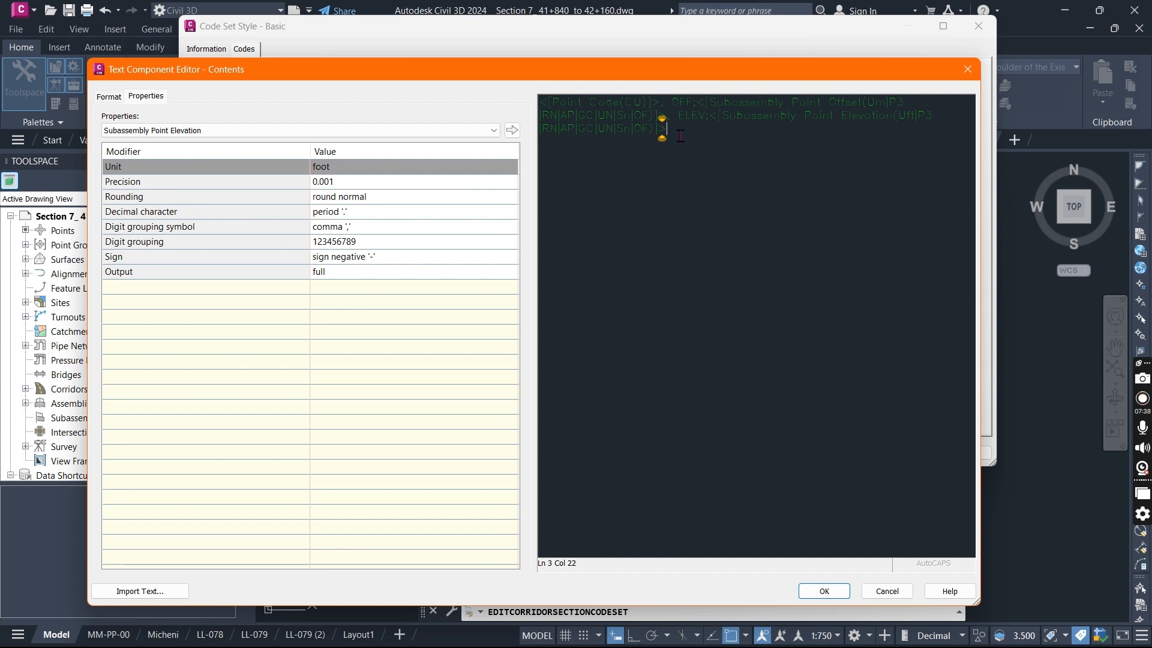
Format the entire label contents in cyan with the Arial font and accept the edited text.
{"action": "key", "text": "ctrl+a"}
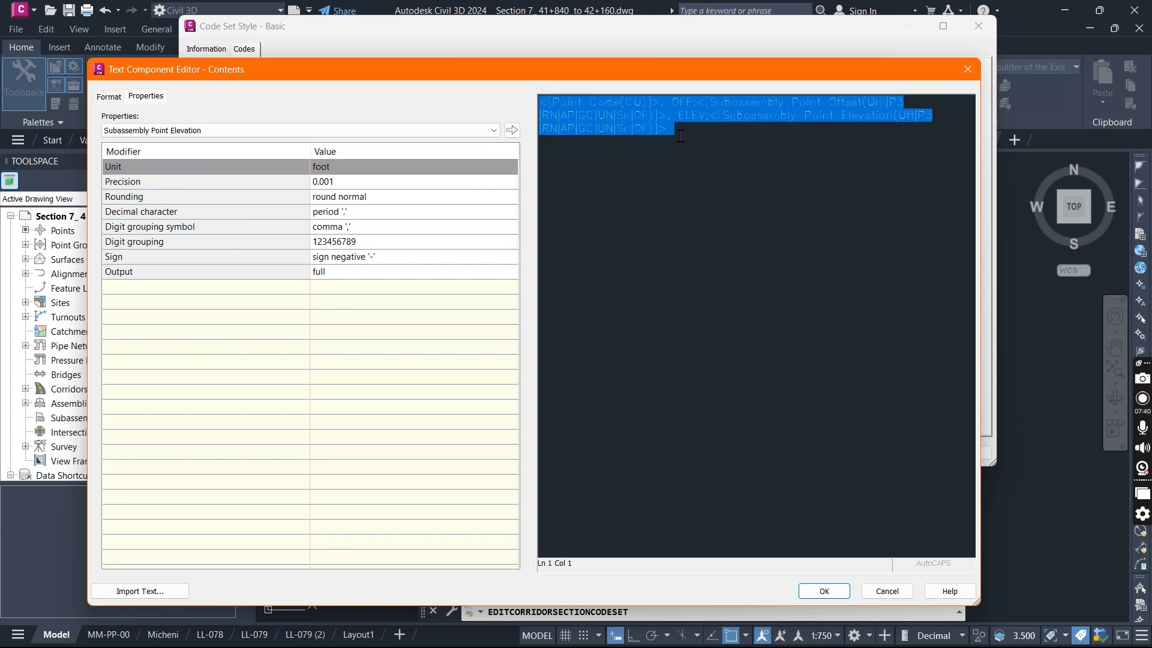
{"action": "left_click", "coordinate": [111, 98]}
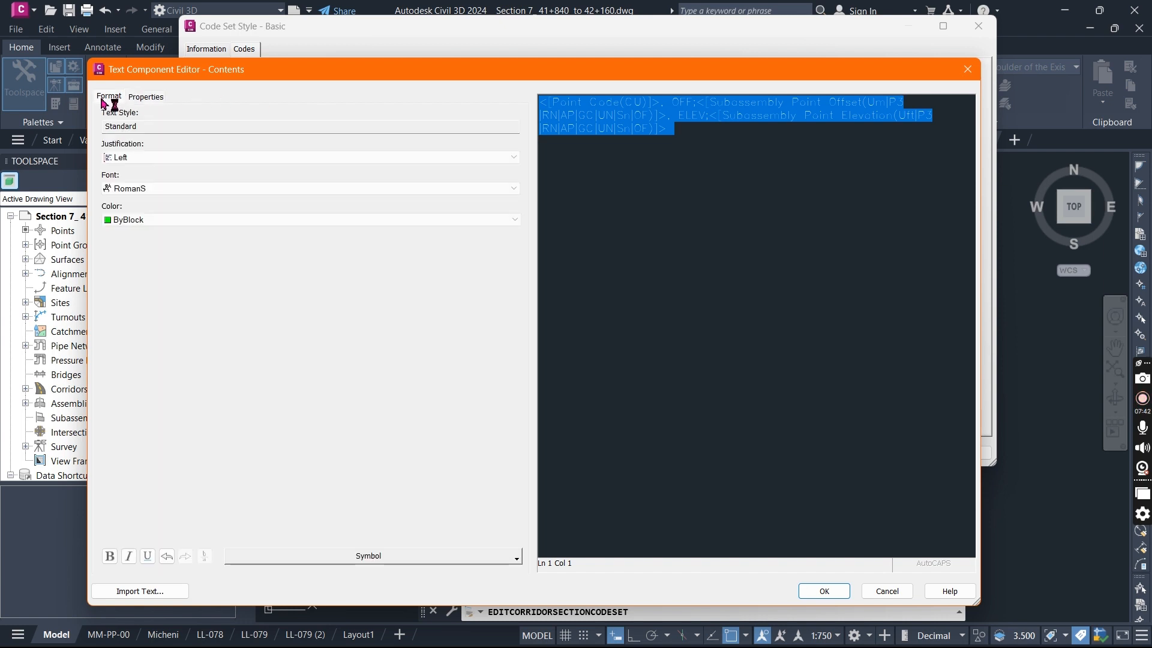
{"action": "left_click", "coordinate": [226, 222]}
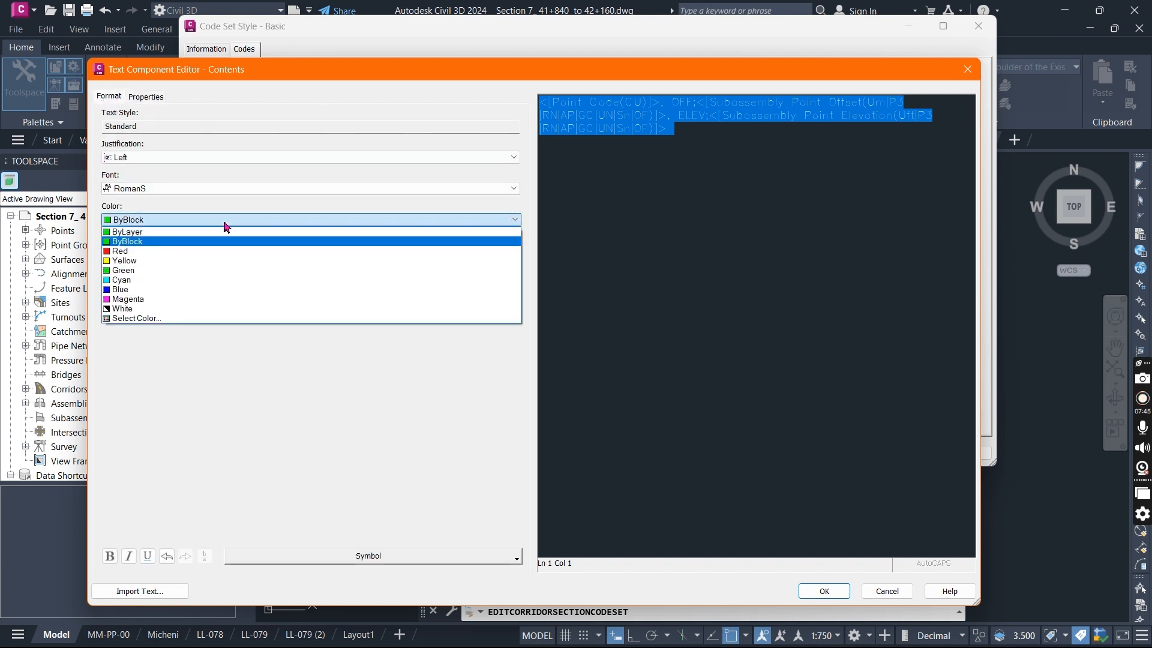
{"action": "left_click", "coordinate": [142, 281]}
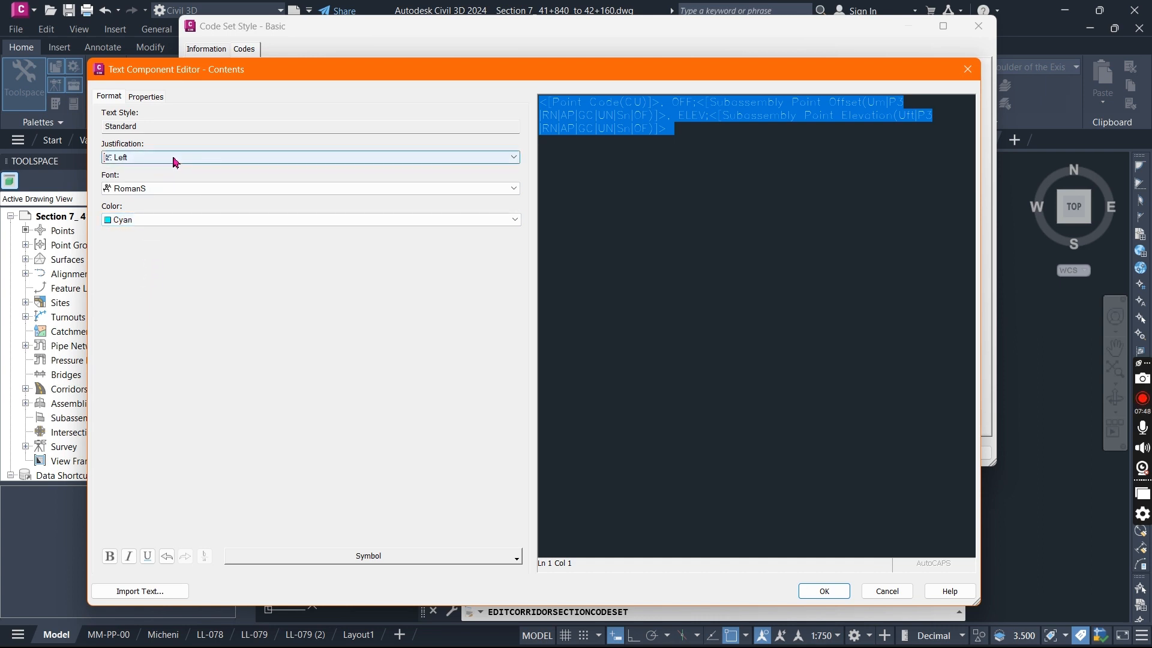
{"action": "left_click", "coordinate": [170, 190]}
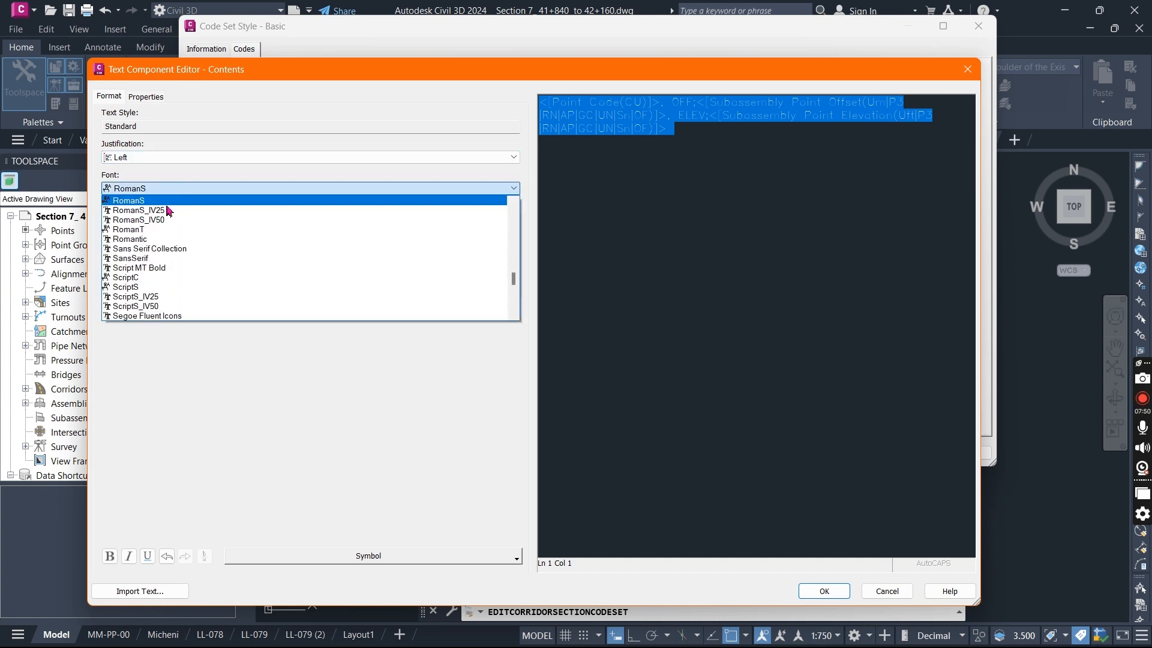
{"action": "key", "text": "a"}
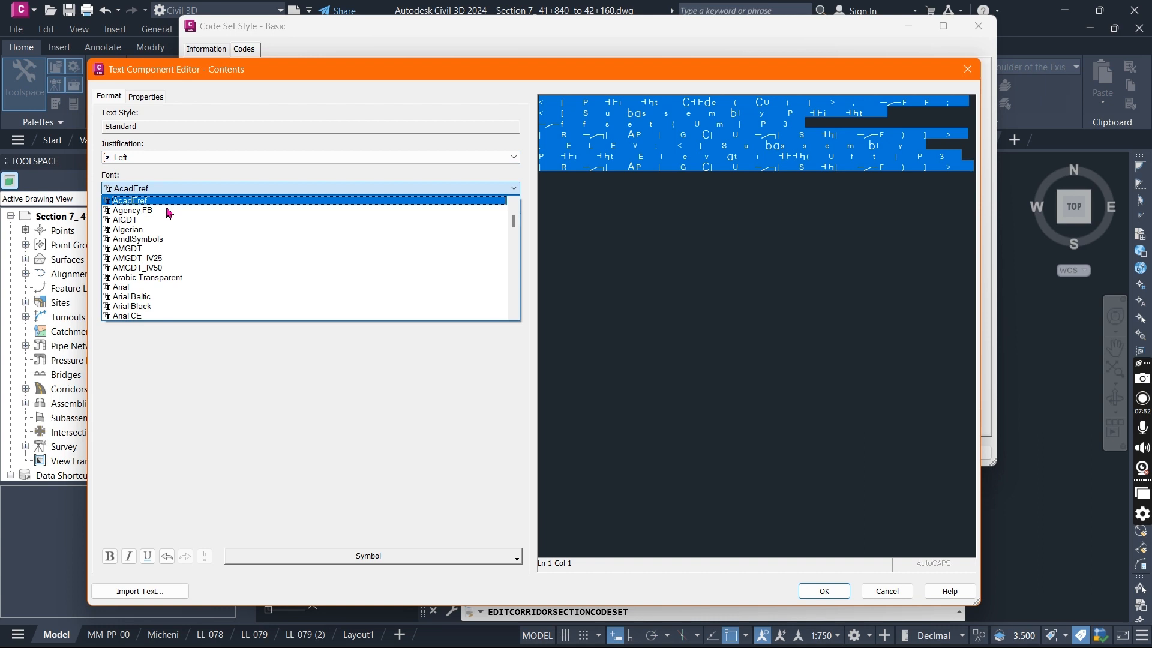
{"action": "left_click", "coordinate": [168, 262]}
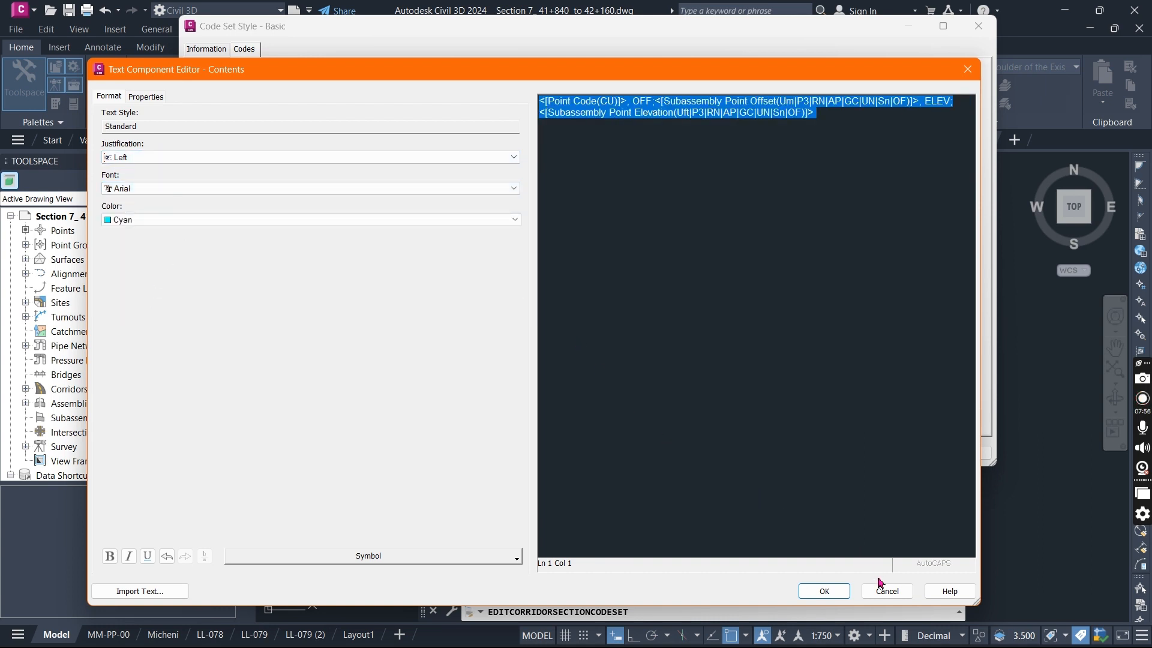
{"action": "left_click", "coordinate": [825, 592]}
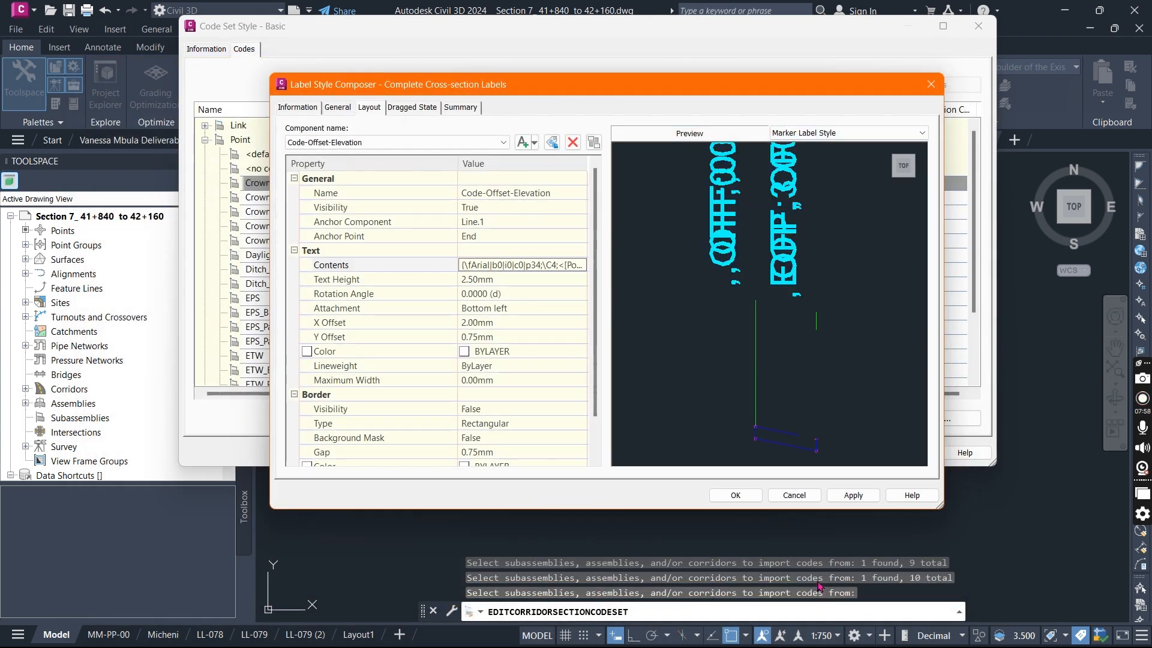
Delete the separate Point Code component from the Complete Cross-section Labels layout.
{"action": "scroll", "coordinate": [769, 303], "scroll_direction": "down", "scroll_amount": 2}
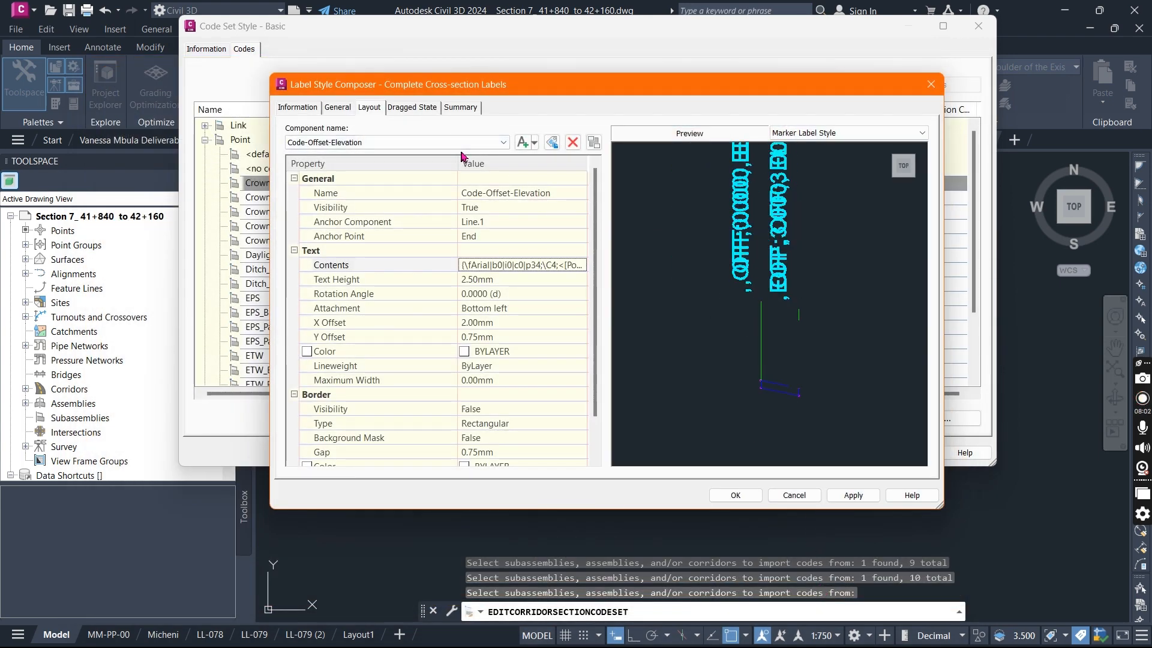
{"action": "left_click", "coordinate": [420, 142]}
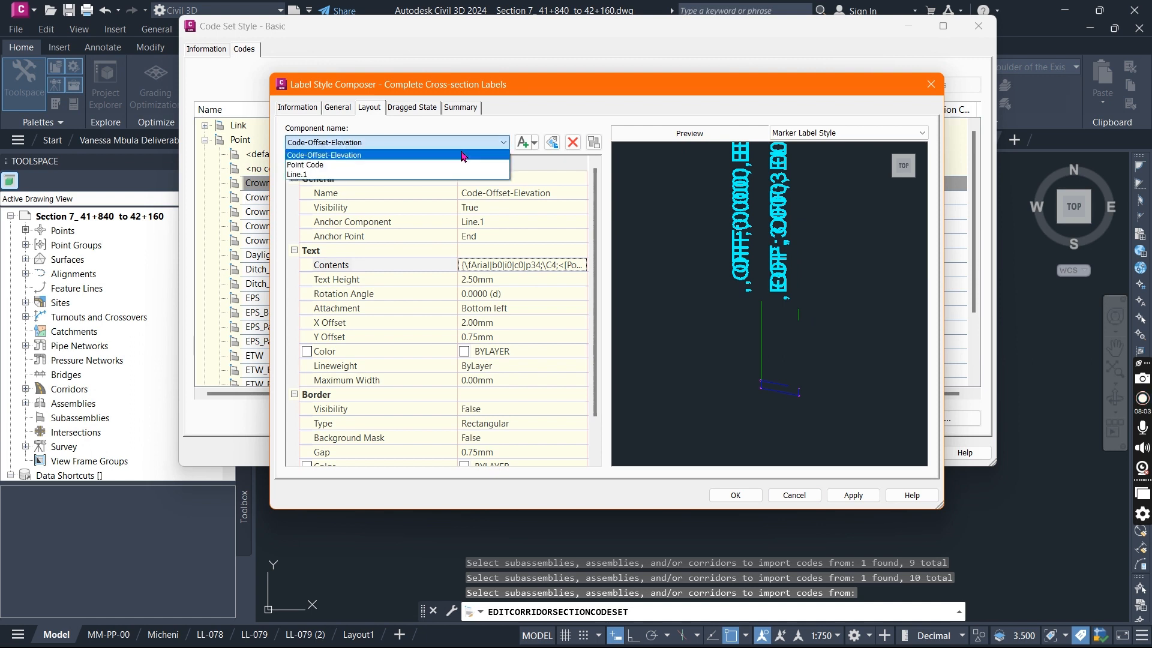
{"action": "left_click", "coordinate": [324, 165]}
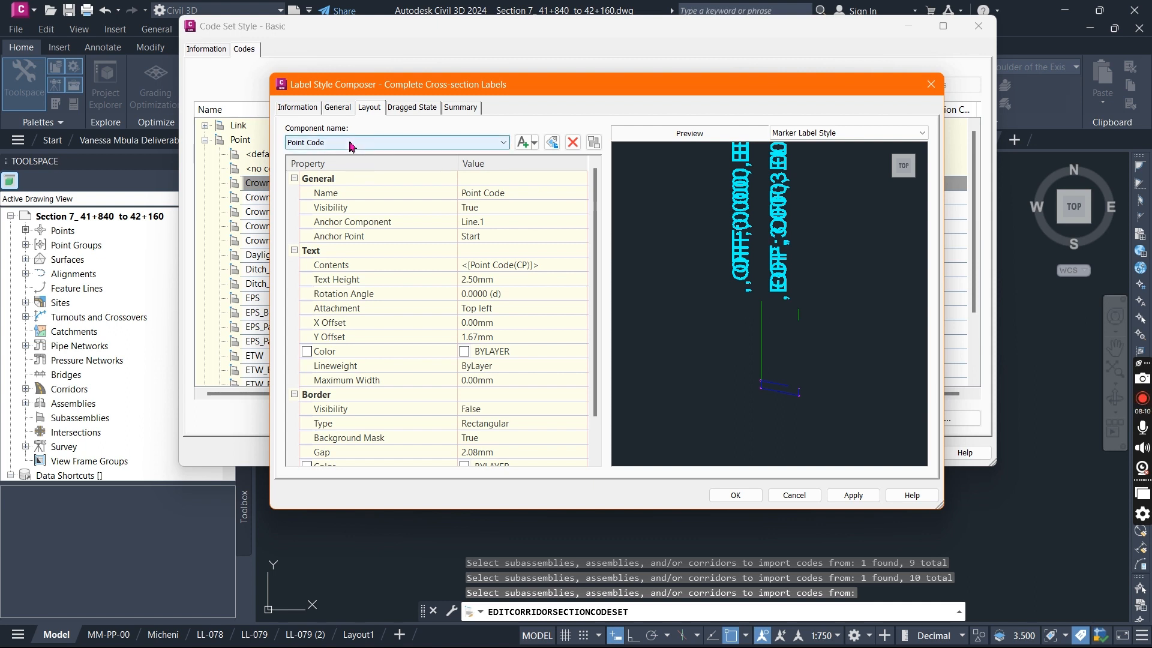
{"action": "left_click", "coordinate": [573, 142]}
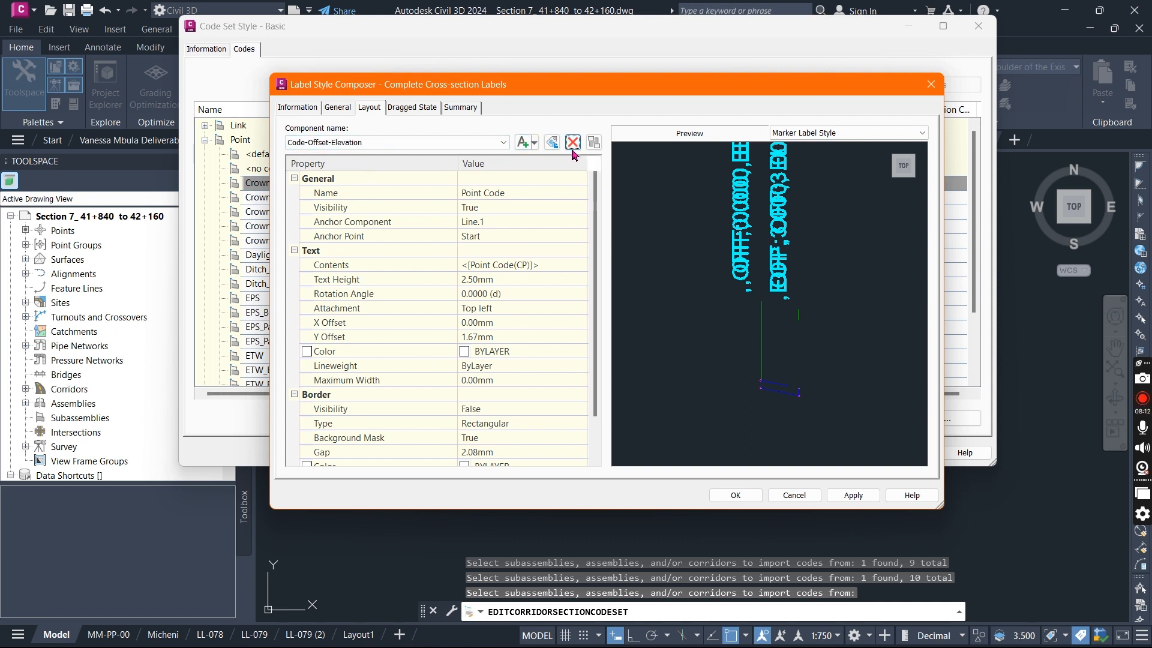
Check the anchor point options of the Code-Offset-Elevation component and keep End selected.
{"action": "left_click", "coordinate": [487, 144]}
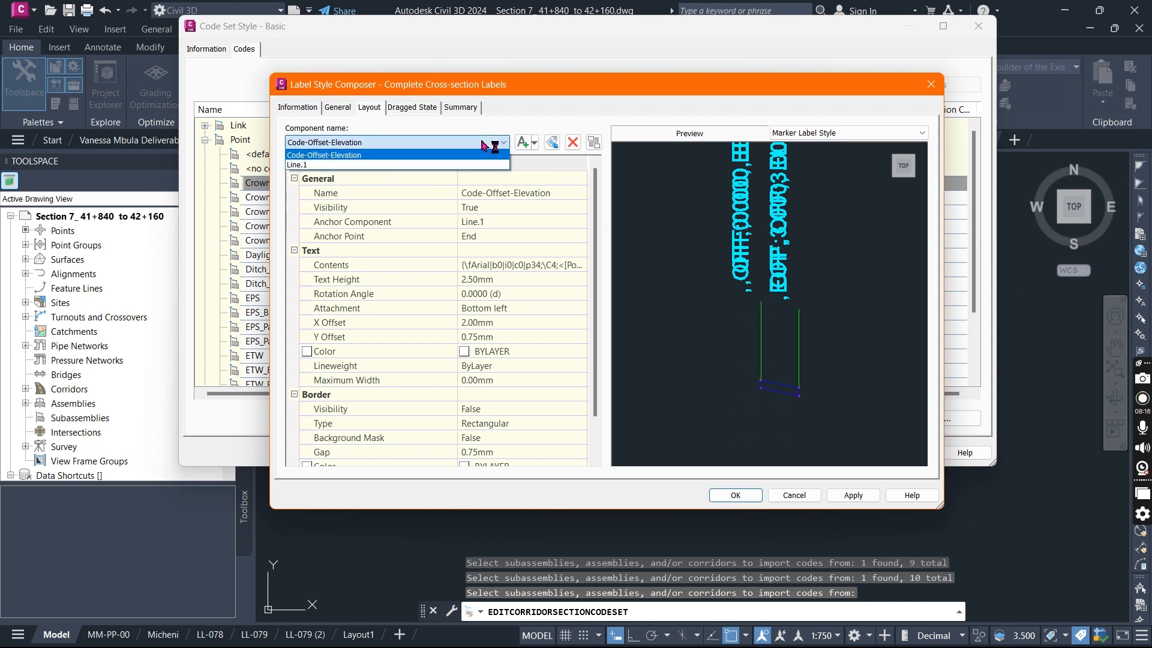
{"action": "left_click", "coordinate": [372, 160]}
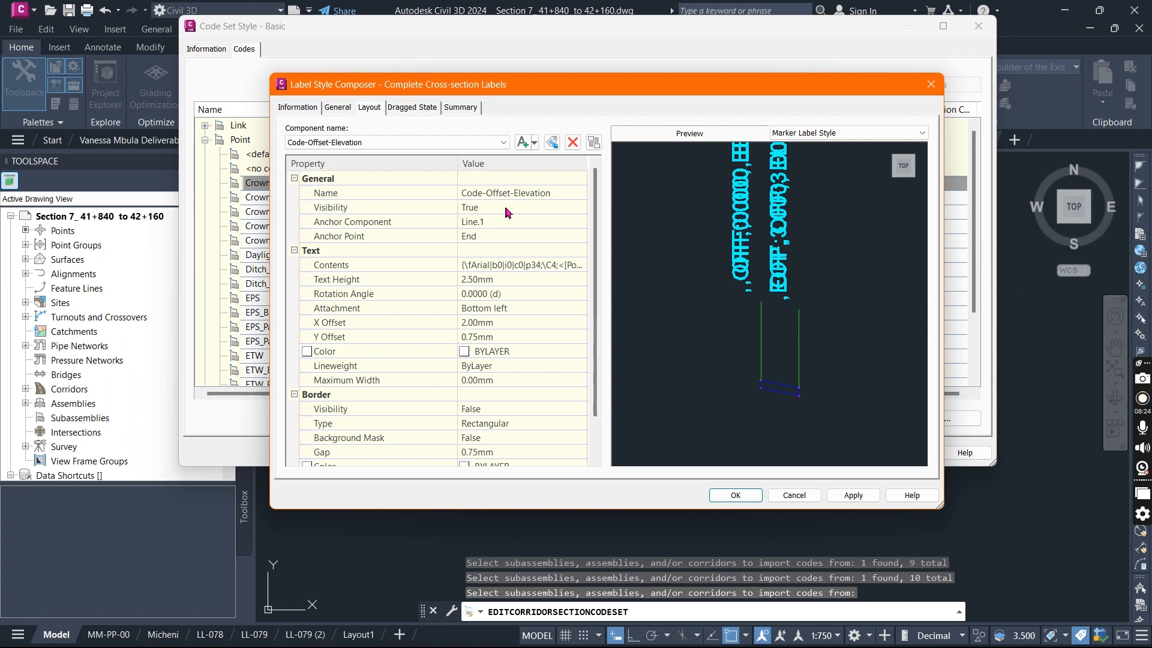
{"action": "left_click", "coordinate": [513, 239]}
{"action": "left_click", "coordinate": [582, 236]}
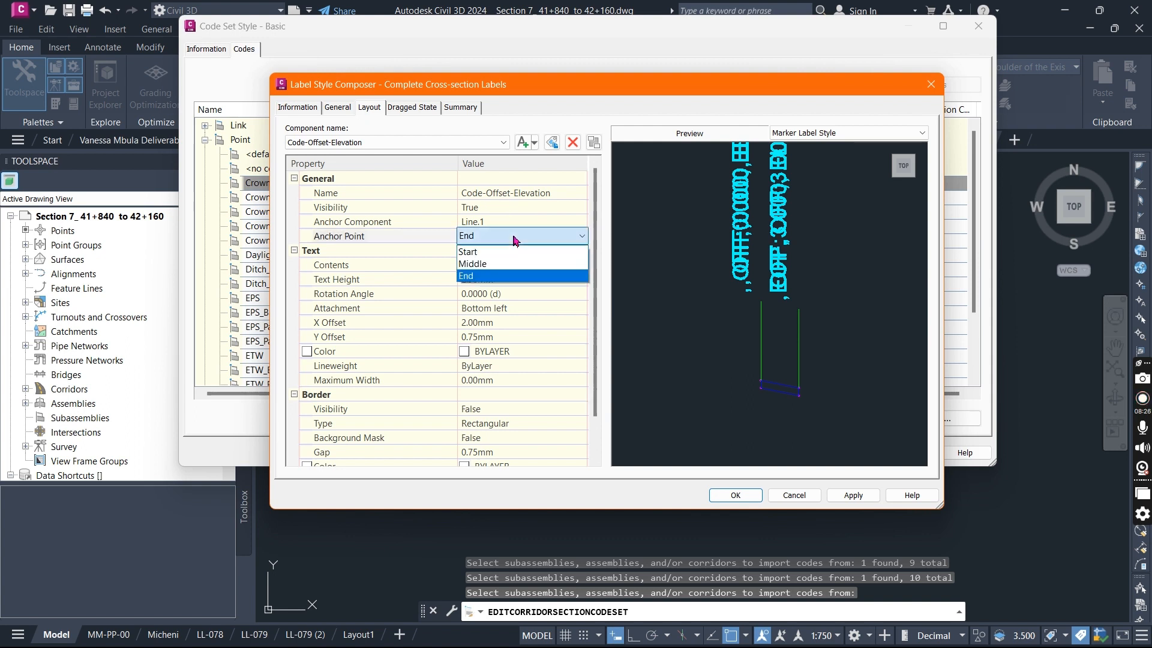
{"action": "left_click", "coordinate": [481, 277]}
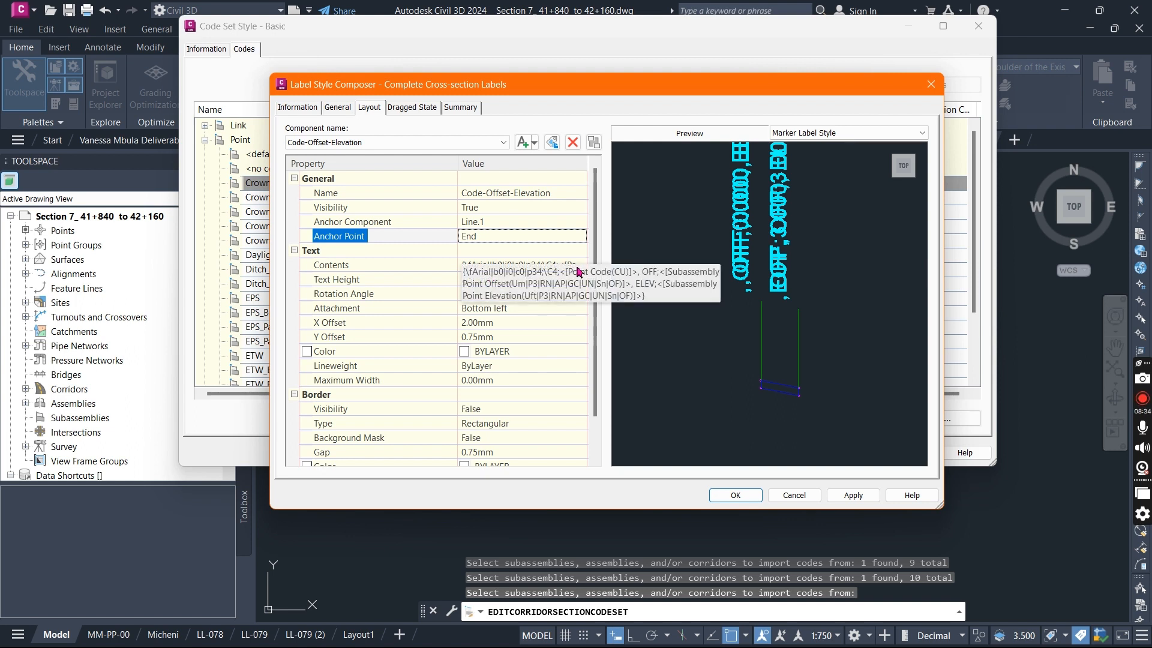
Check the start point anchor component options of the Line.1 component and keep <Feature> selected.
{"action": "left_click", "coordinate": [359, 142]}
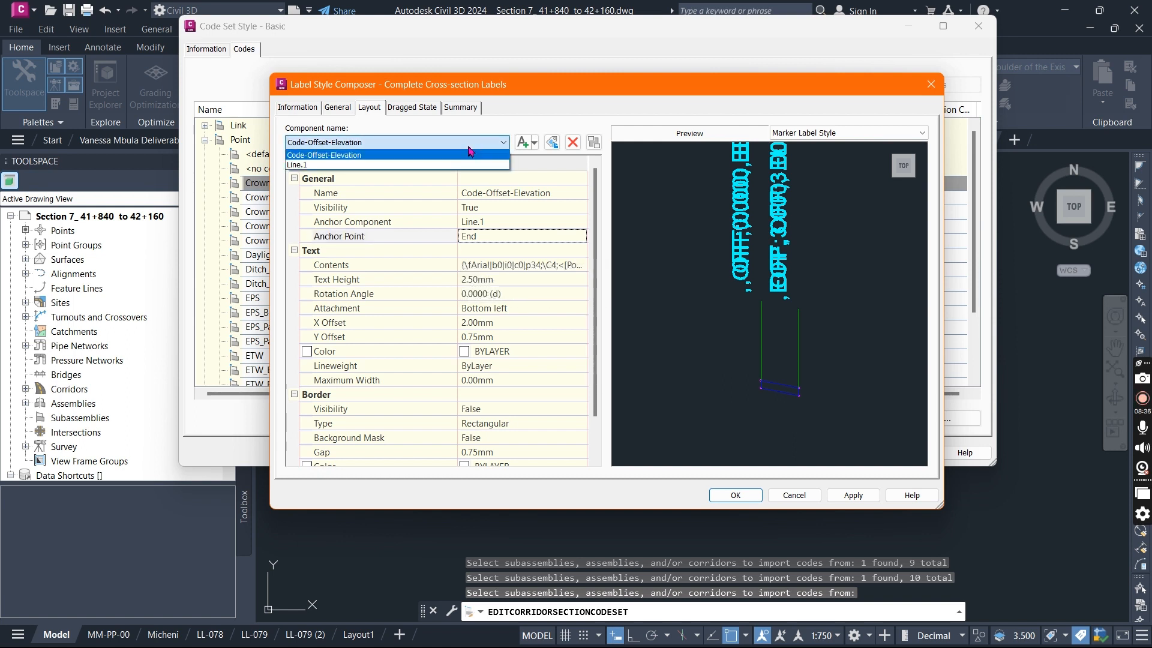
{"action": "left_click", "coordinate": [318, 165]}
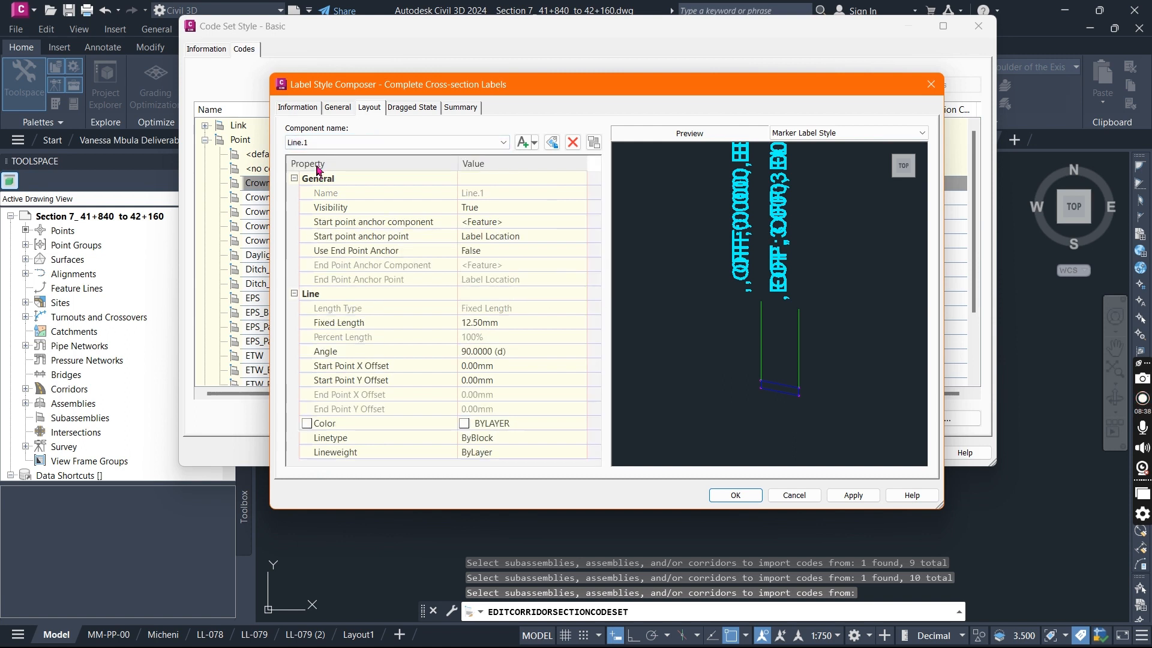
{"action": "left_click", "coordinate": [522, 226]}
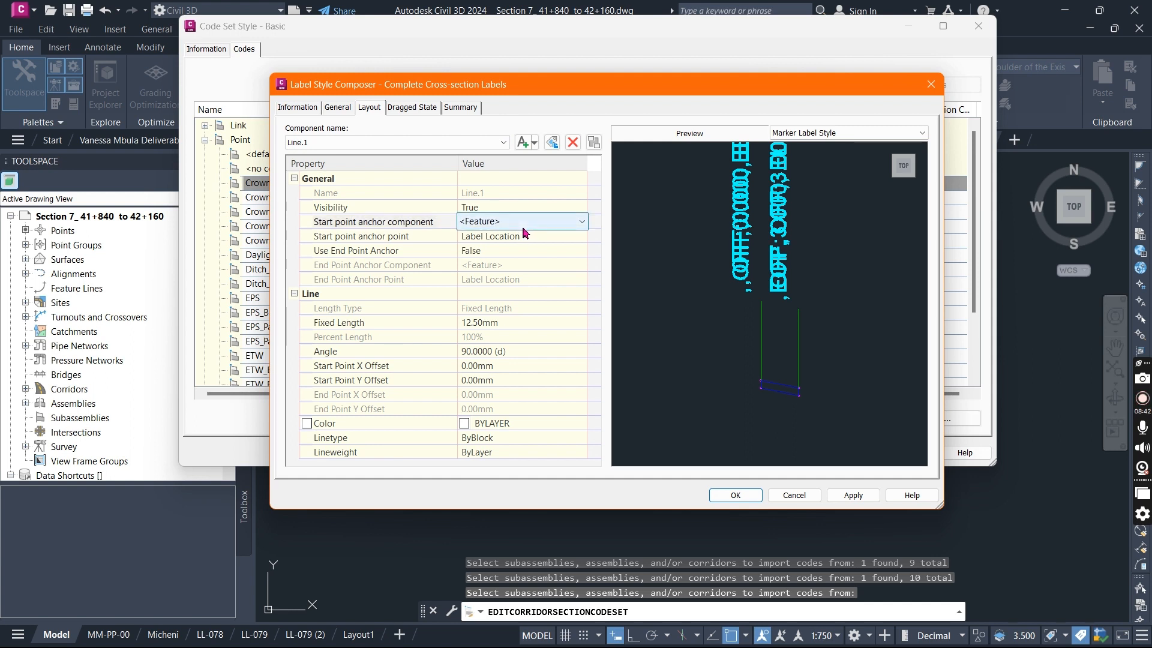
{"action": "left_click", "coordinate": [523, 226]}
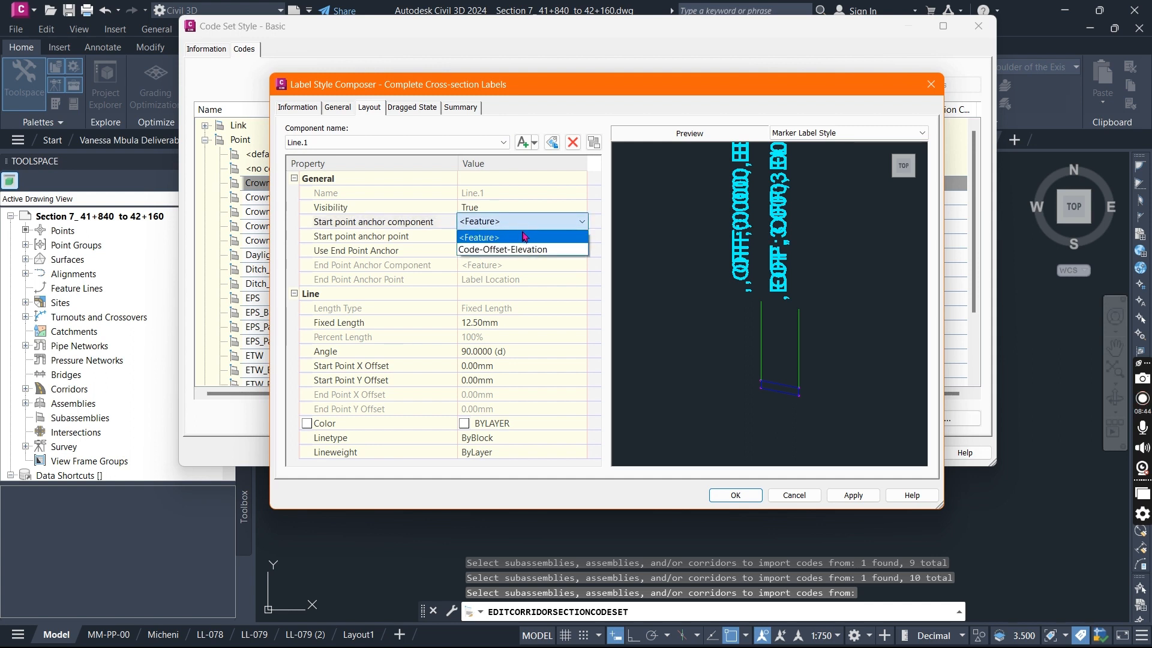
{"action": "left_click", "coordinate": [516, 238]}
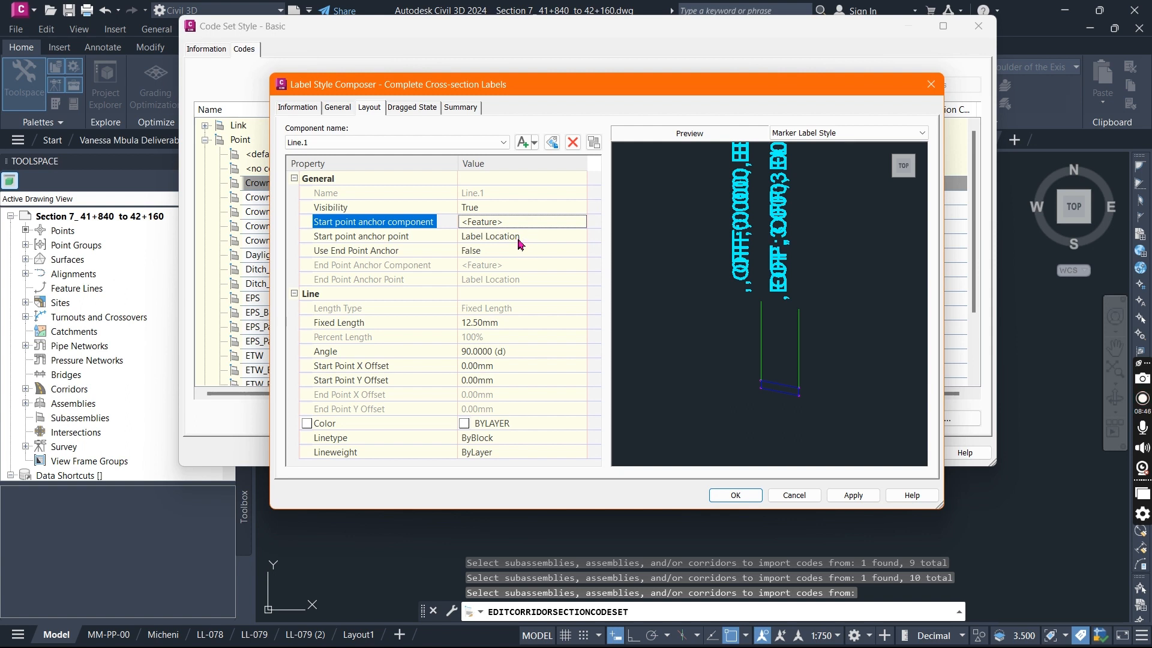
Set the fixed length of the Line.1 component to 5 mm, keeping Label Location as its start point anchor.
{"action": "left_click", "coordinate": [522, 238]}
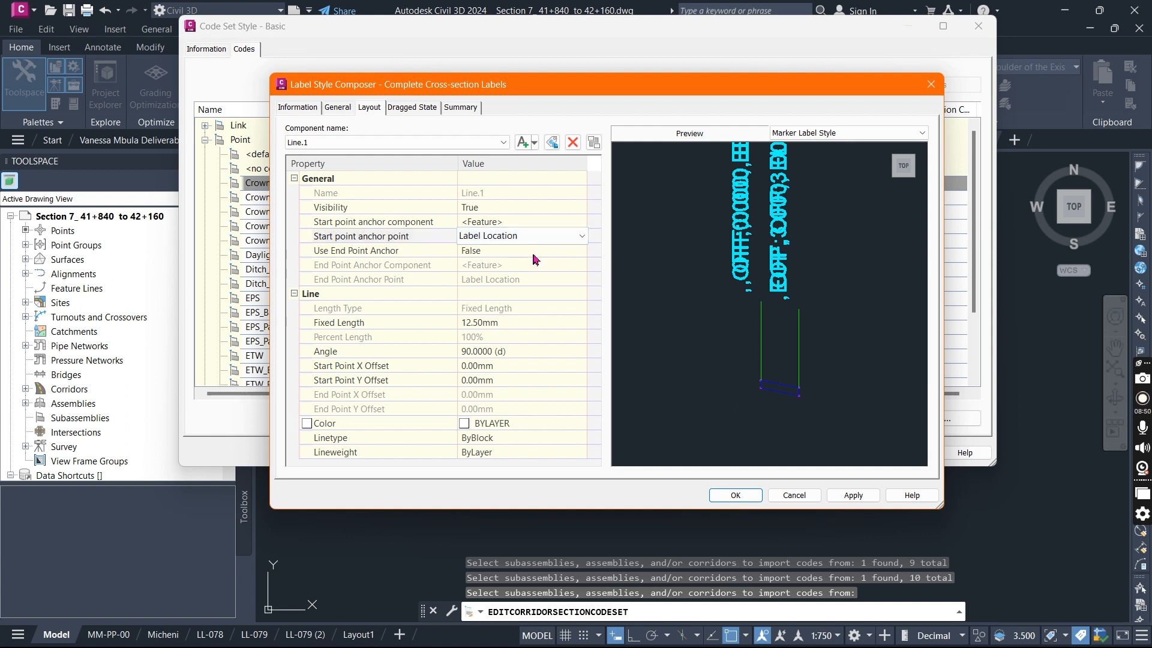
{"action": "left_click", "coordinate": [522, 322]}
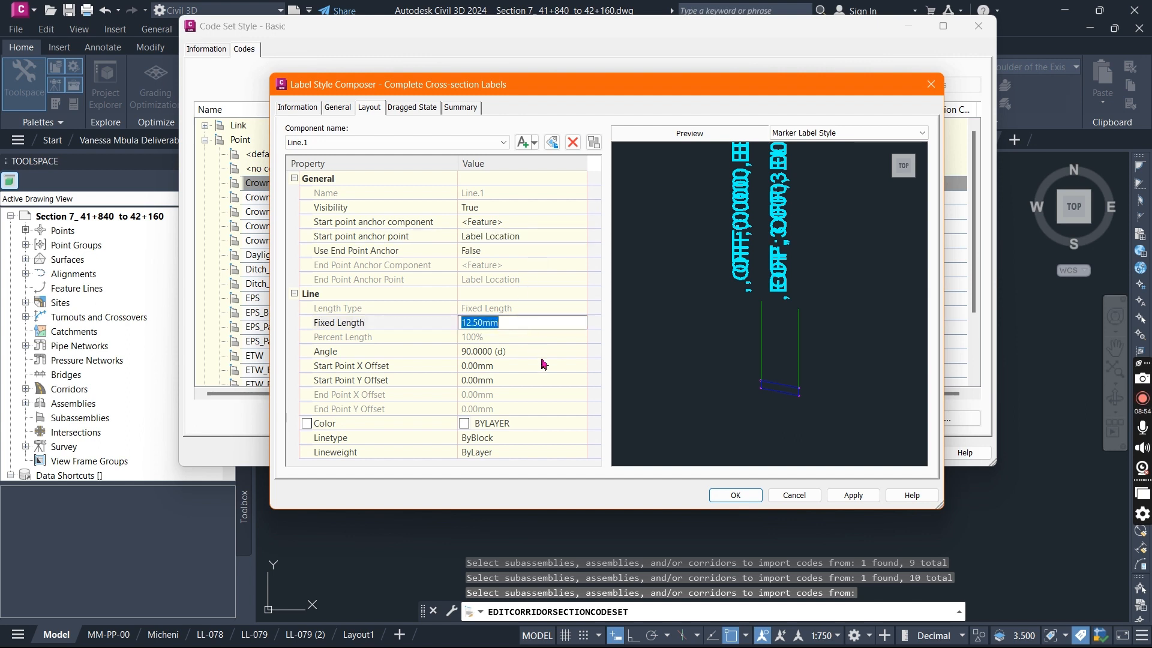
{"action": "type", "text": "5"}
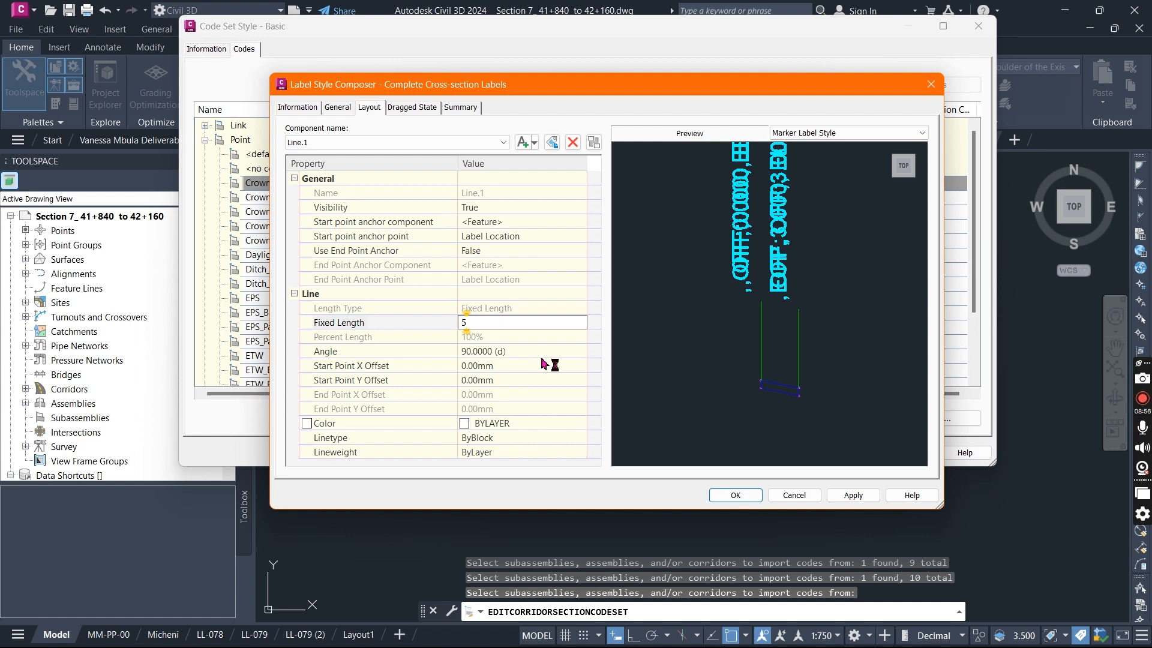
{"action": "left_click", "coordinate": [572, 339]}
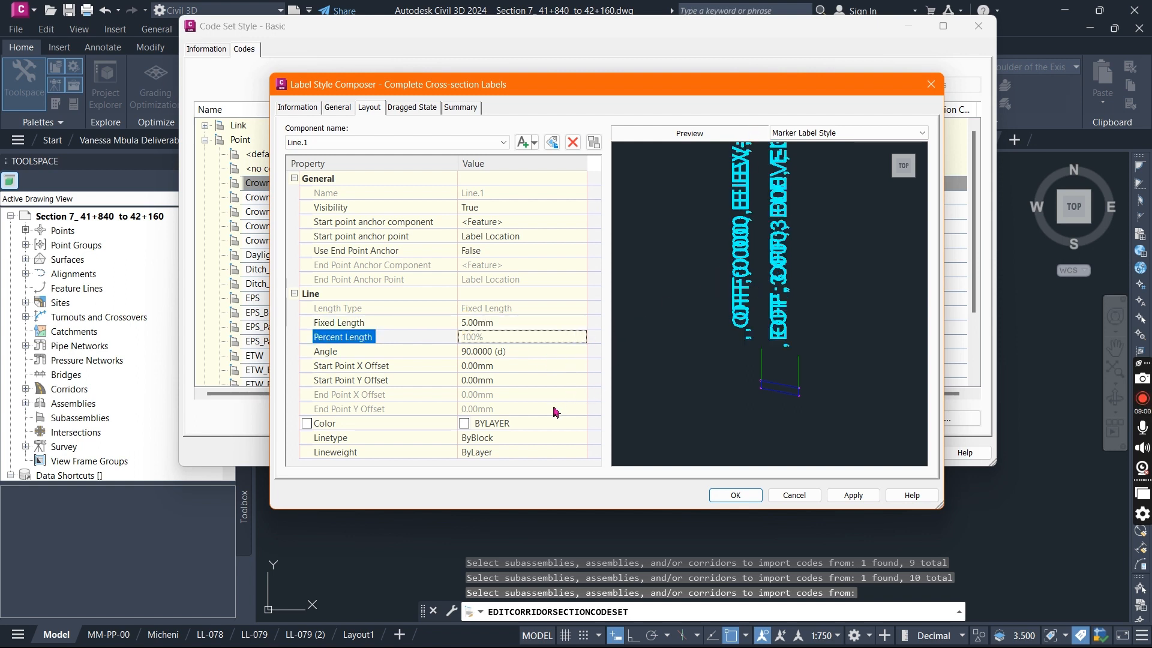
Set the colour of the Line.1 component to index colour 255.
{"action": "left_click", "coordinate": [551, 425]}
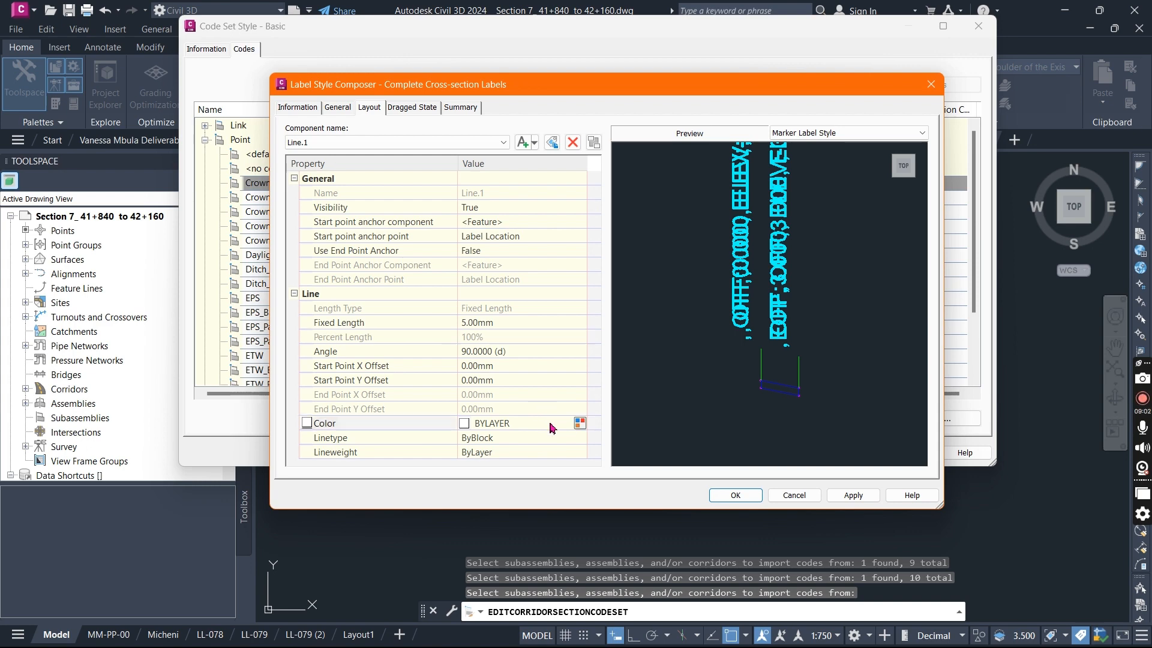
{"action": "left_click", "coordinate": [579, 423]}
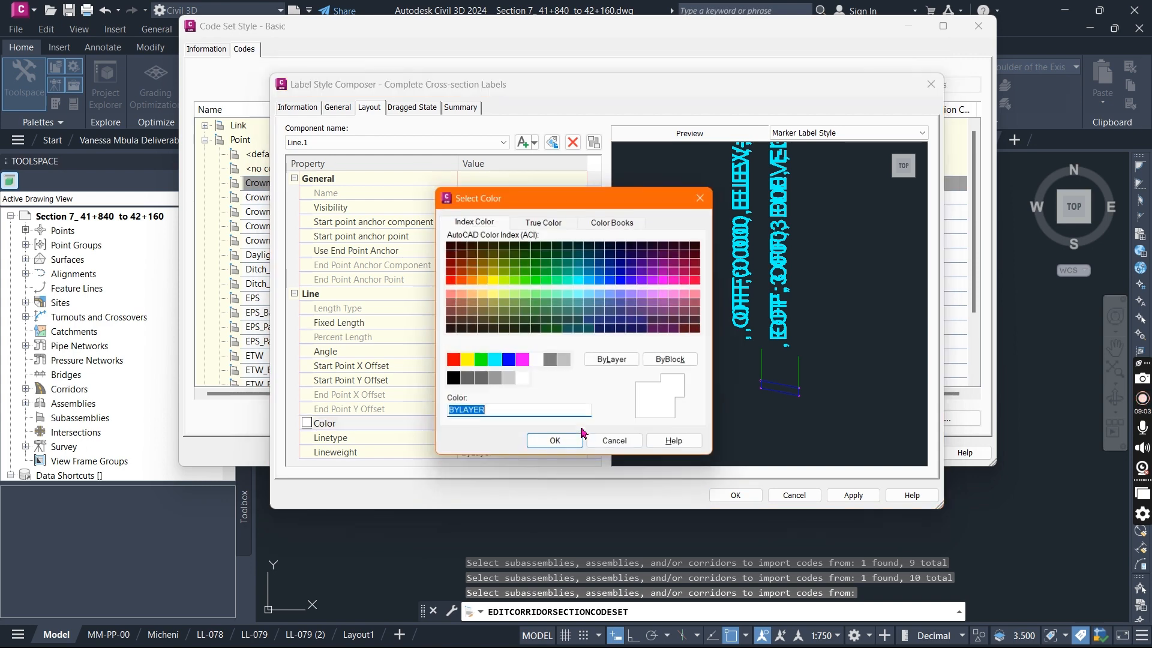
{"action": "left_click", "coordinate": [525, 389]}
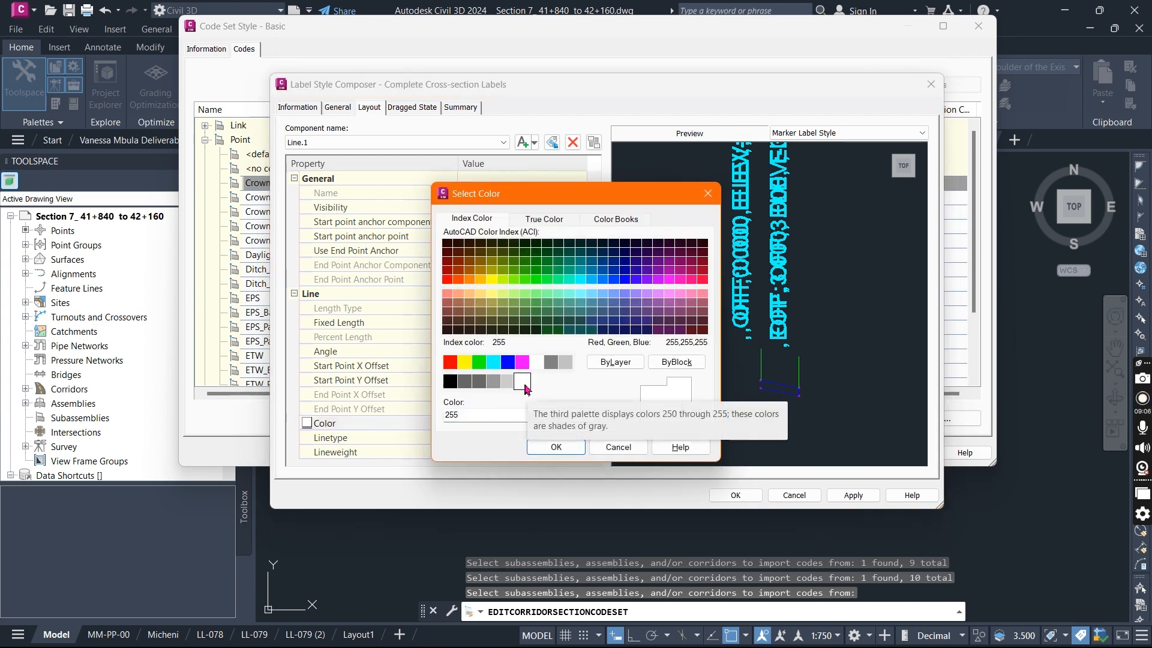
{"action": "left_click", "coordinate": [557, 447]}
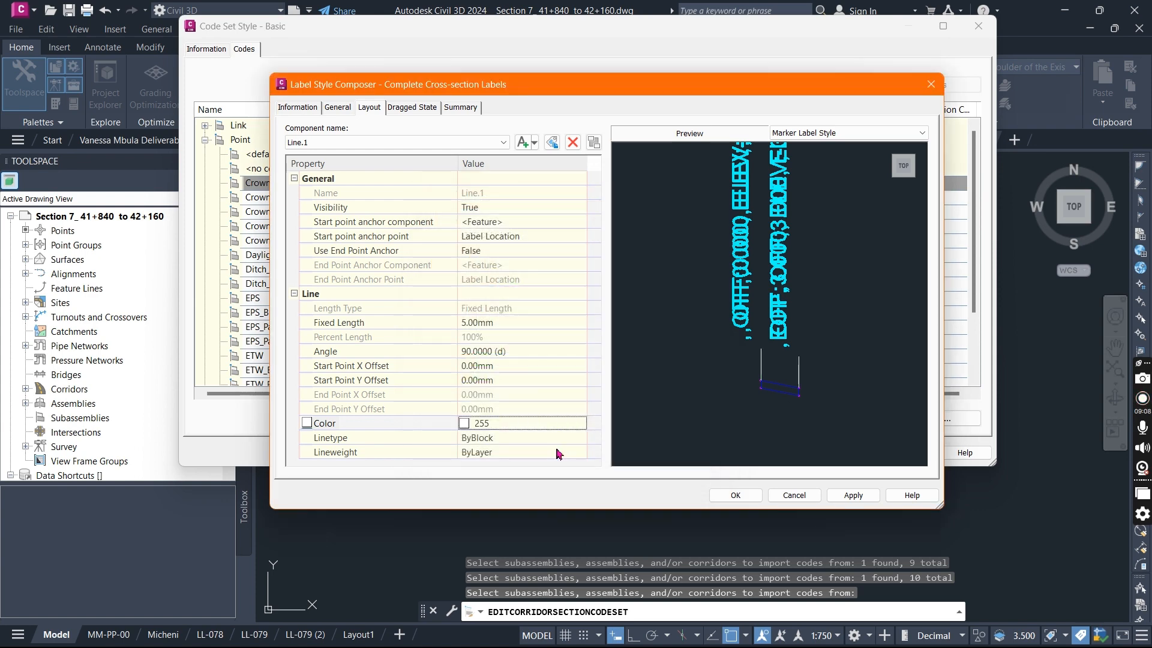
Apply and accept the label style edits, and assign Complete Cross-section Labels to the Crown point code.
{"action": "left_click", "coordinate": [852, 495]}
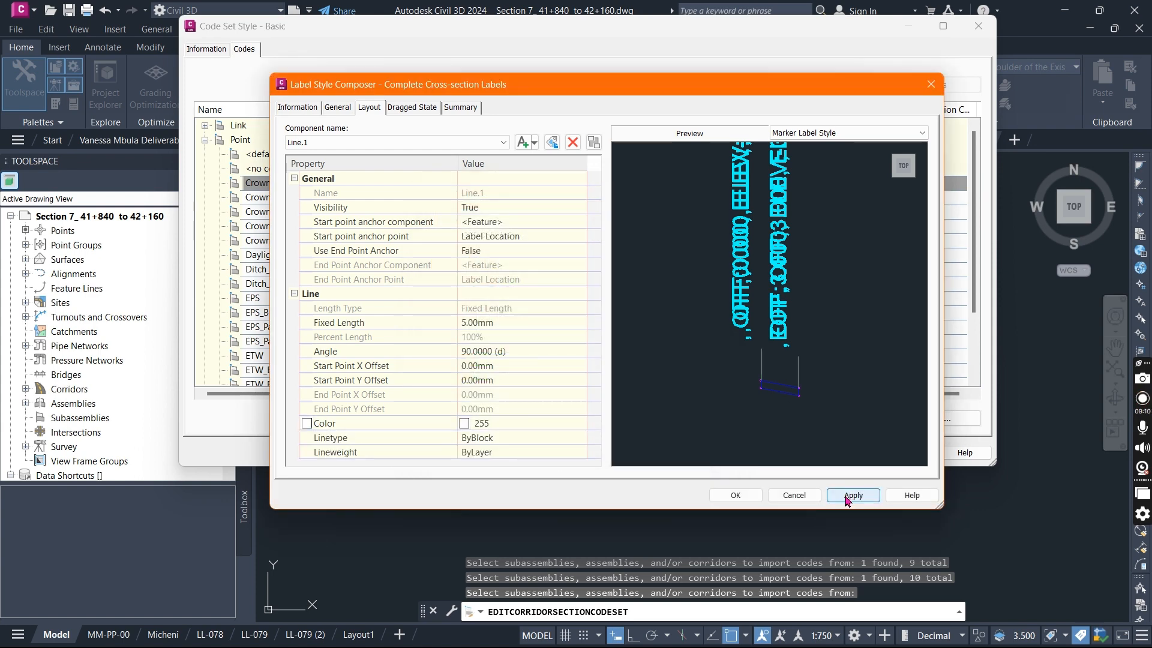
{"action": "left_click", "coordinate": [732, 496]}
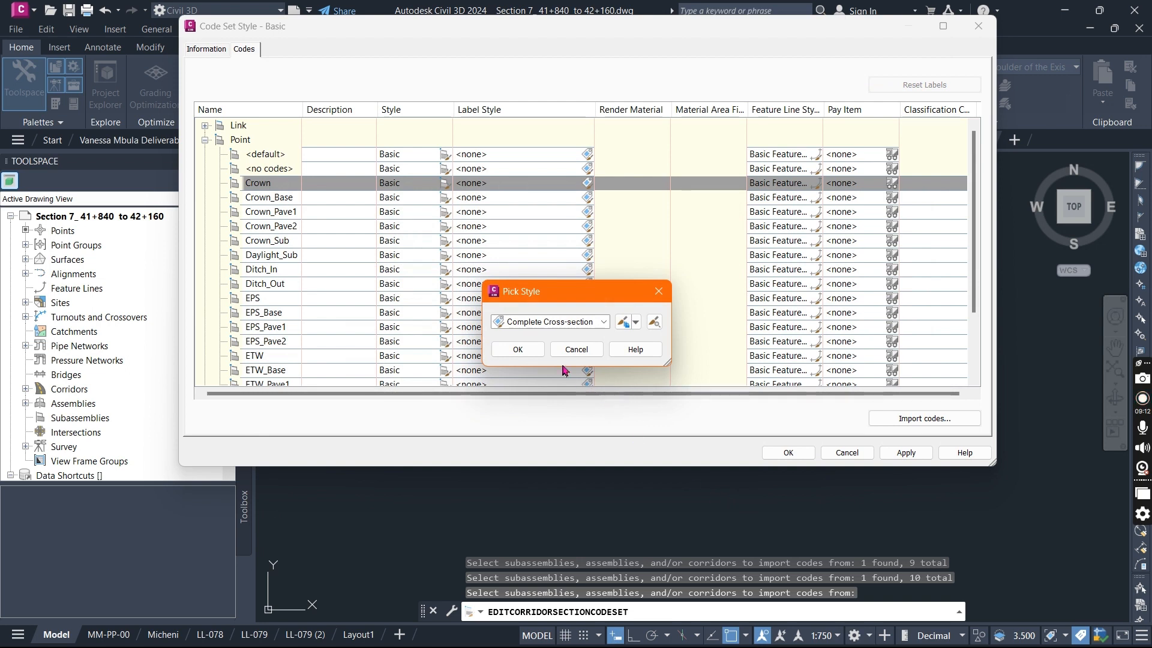
{"action": "left_click", "coordinate": [517, 349]}
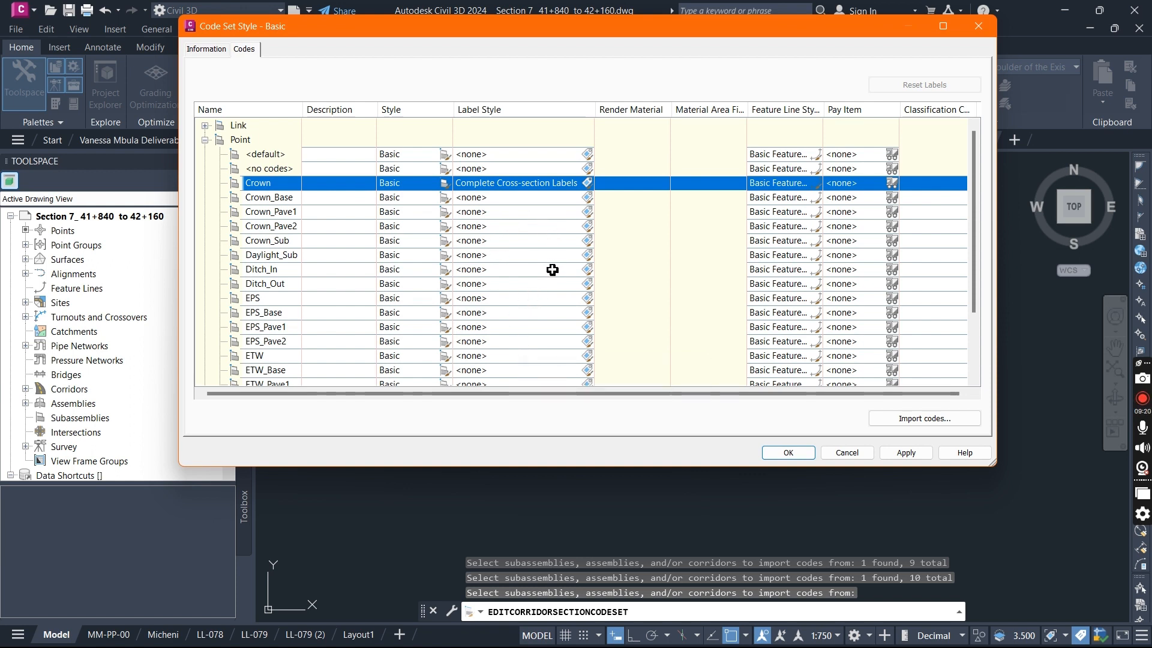
Assign the Complete Cross-section Labels style to the Ditch_In and EPS point codes.
{"action": "left_click", "coordinate": [588, 270]}
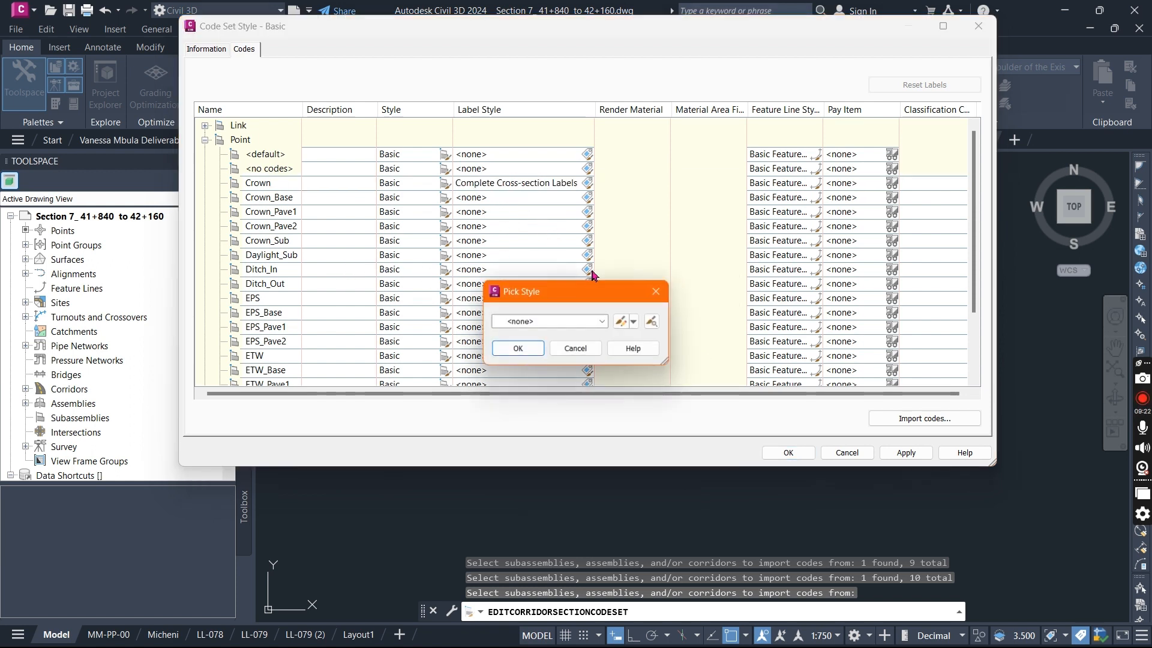
{"action": "left_click", "coordinate": [602, 322]}
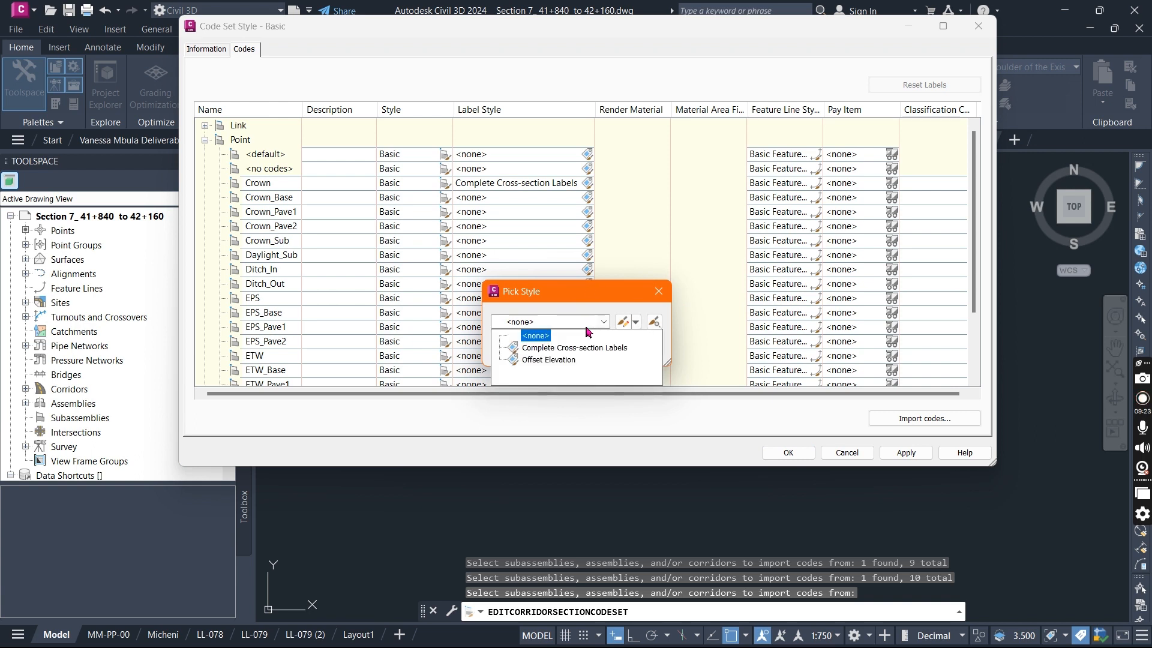
{"action": "left_click", "coordinate": [554, 350]}
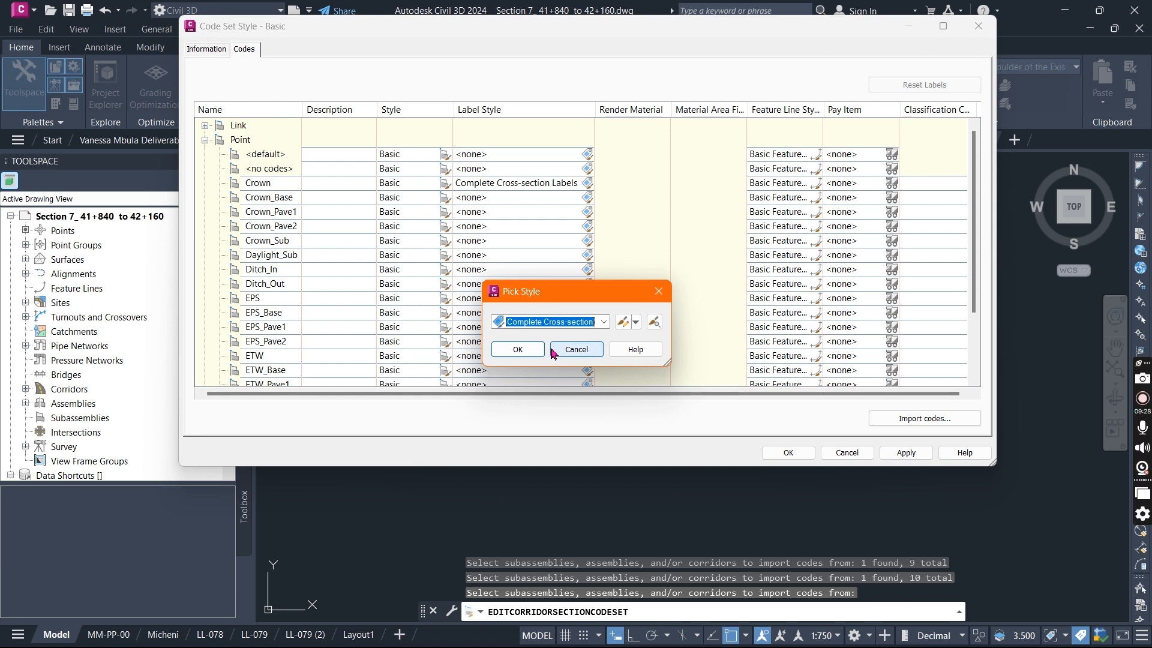
{"action": "left_click", "coordinate": [524, 351]}
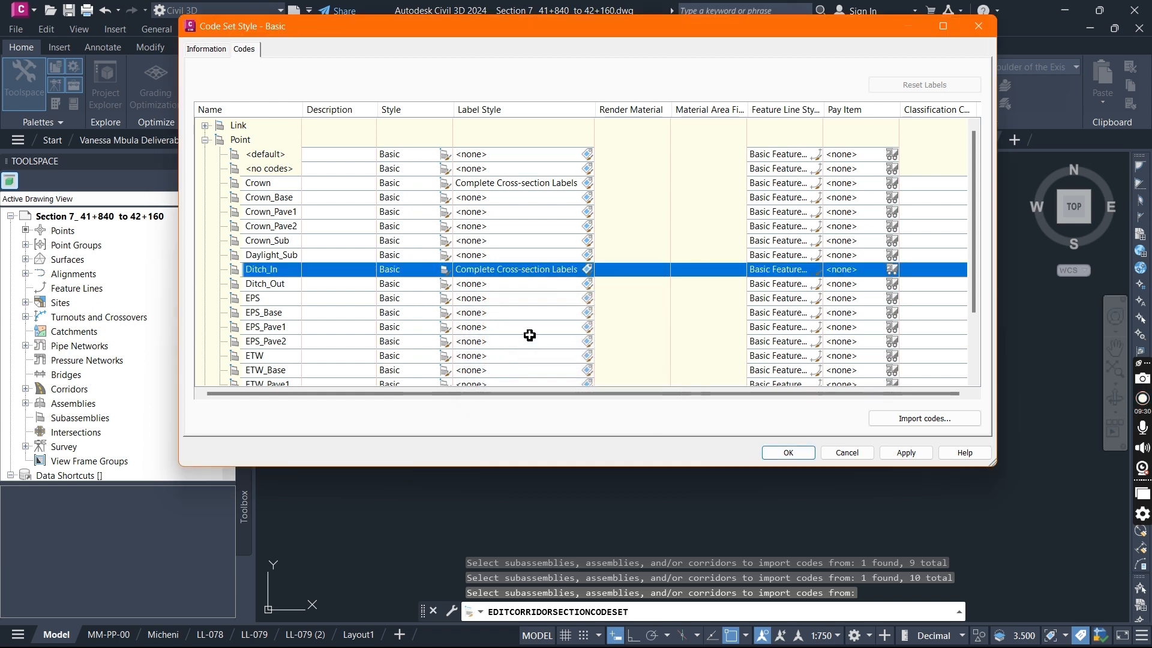
{"action": "left_click", "coordinate": [587, 299]}
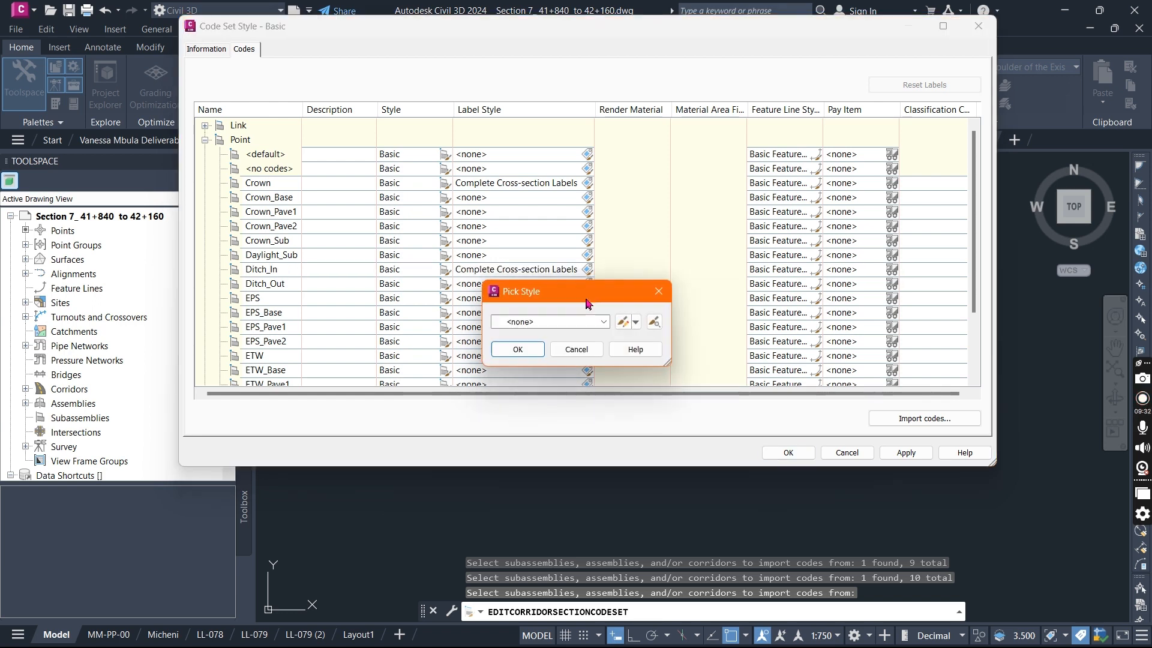
{"action": "left_click", "coordinate": [587, 327]}
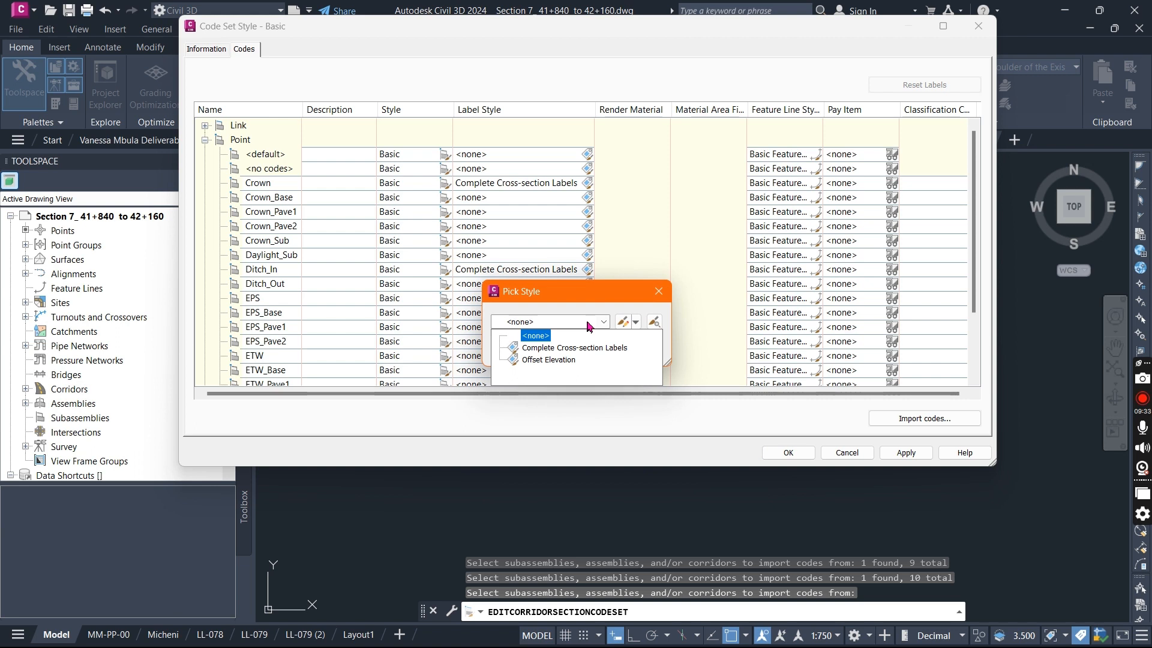
{"action": "left_click", "coordinate": [549, 343]}
{"action": "left_click", "coordinate": [518, 349]}
Assign the Complete Cross-section Labels style to the ETW and Hinge point codes.
{"action": "scroll", "coordinate": [583, 344], "scroll_direction": "down", "scroll_amount": 1}
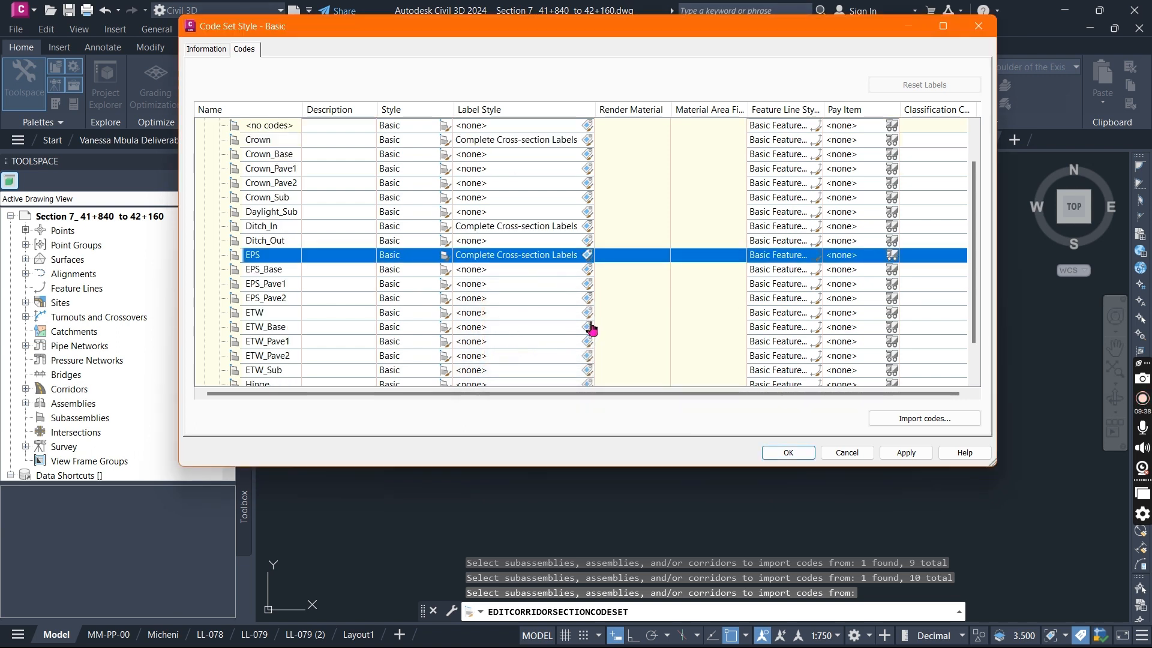
{"action": "left_click", "coordinate": [589, 327]}
{"action": "left_click", "coordinate": [603, 321]}
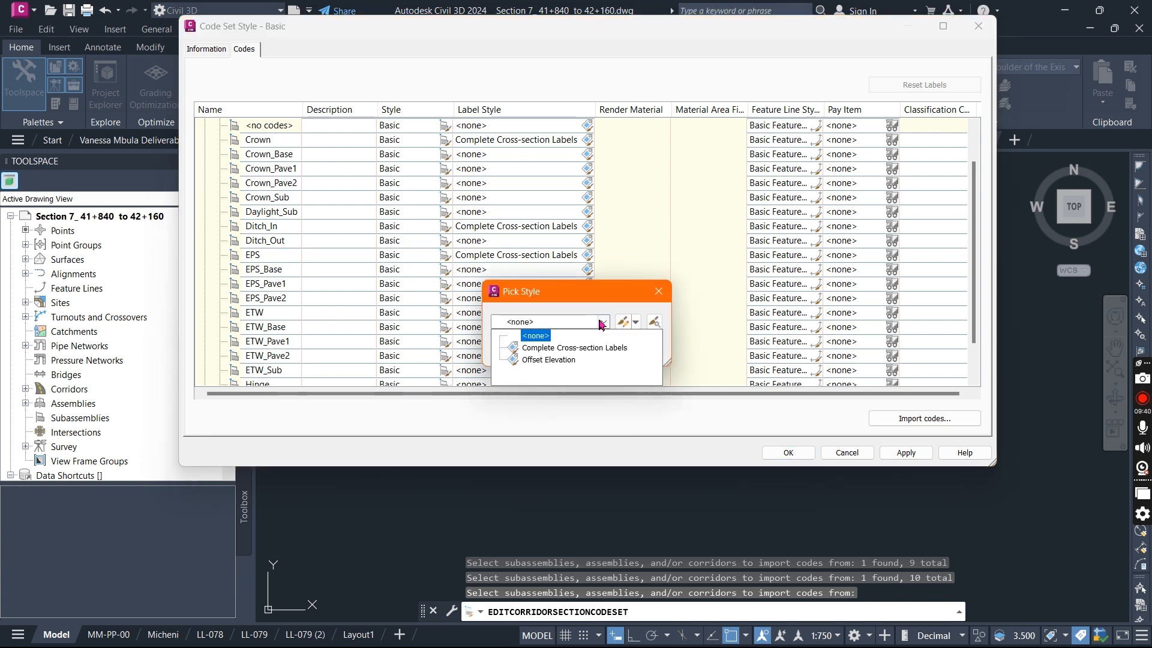
{"action": "left_click", "coordinate": [565, 348]}
{"action": "left_click", "coordinate": [528, 353]}
{"action": "scroll", "coordinate": [570, 351], "scroll_direction": "down", "scroll_amount": 1}
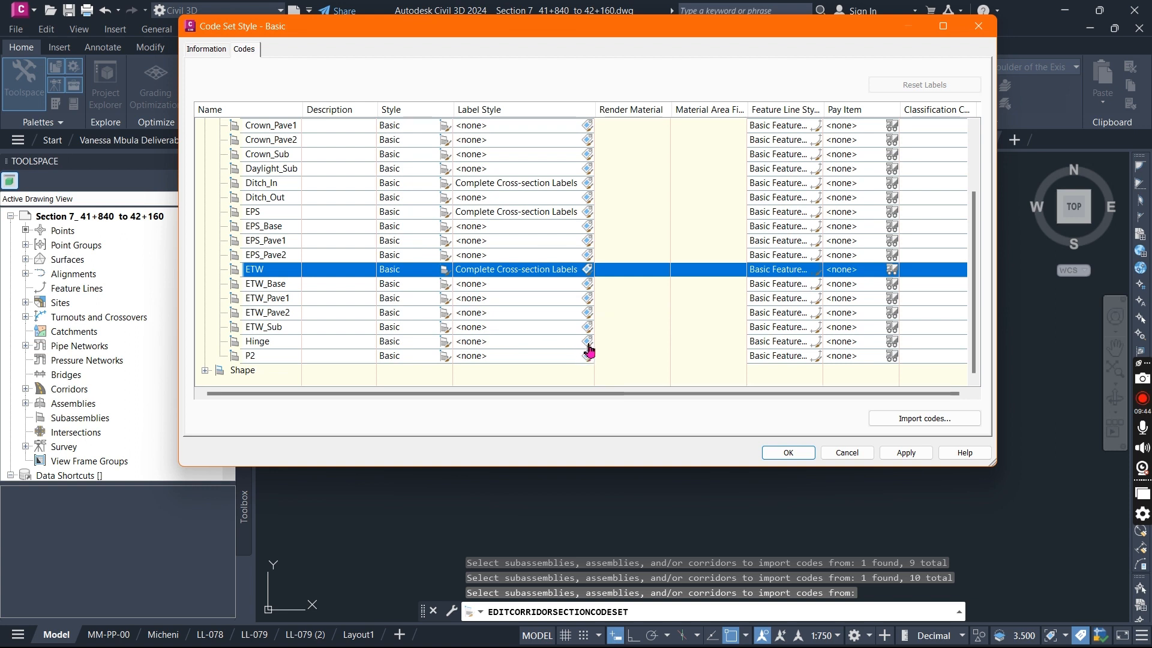
{"action": "left_click", "coordinate": [588, 342]}
{"action": "left_click", "coordinate": [603, 321]}
{"action": "left_click", "coordinate": [546, 337]}
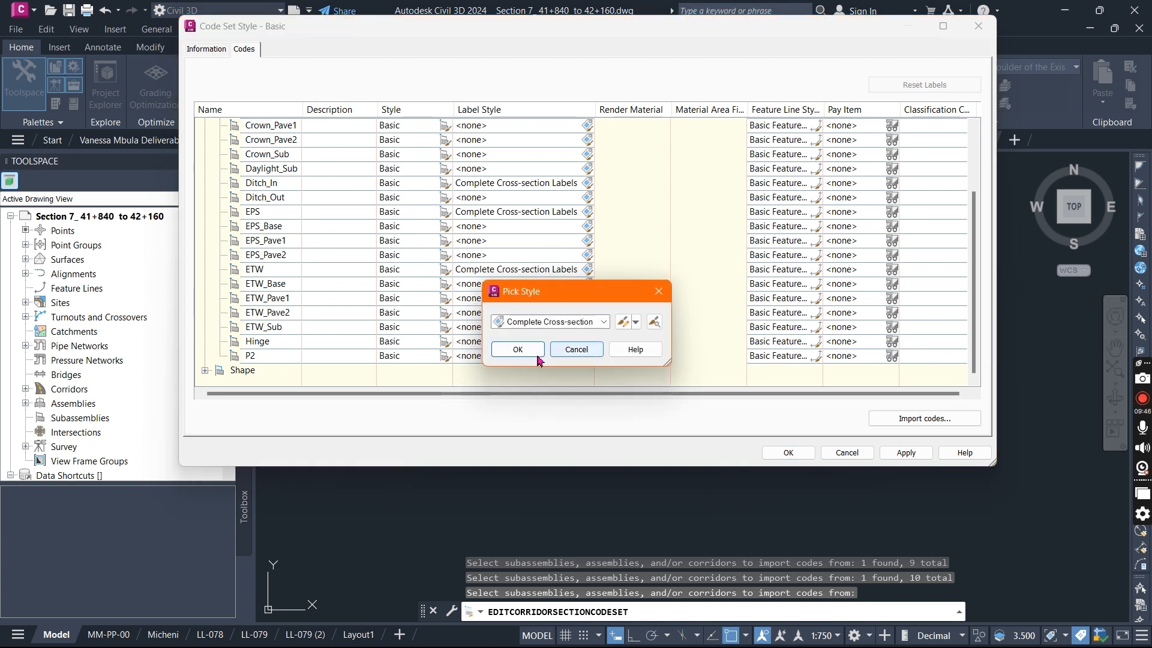
{"action": "left_click", "coordinate": [538, 358]}
Assign the Complete Cross-section Labels style to the P2 point code.
{"action": "left_click", "coordinate": [586, 355]}
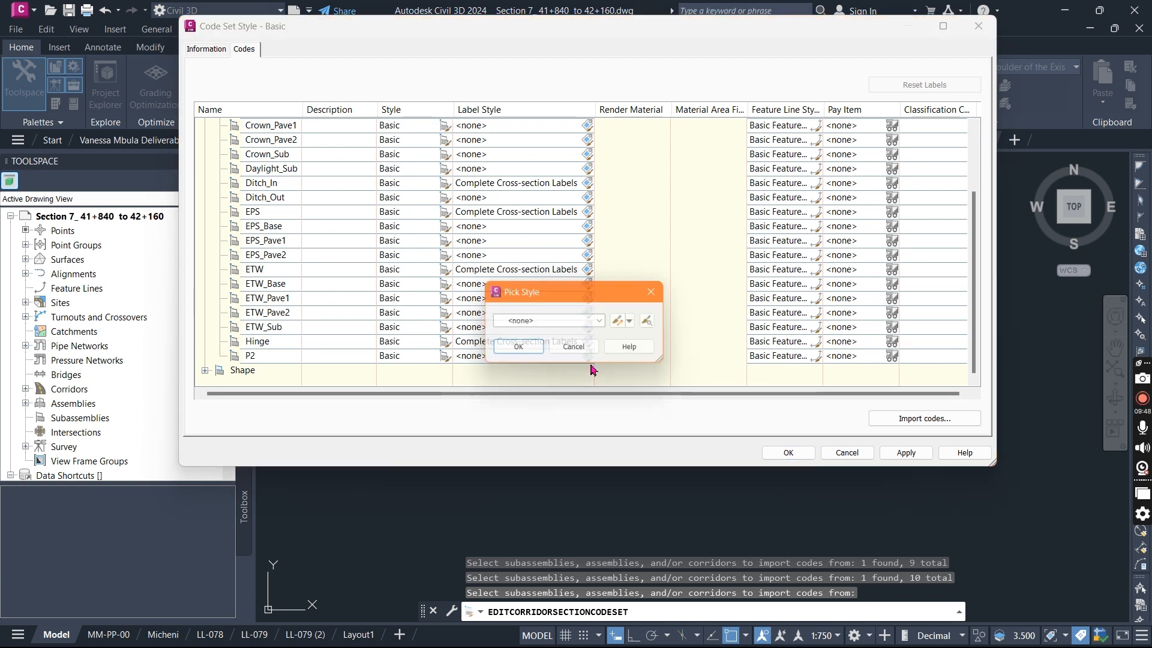
{"action": "left_click", "coordinate": [603, 322]}
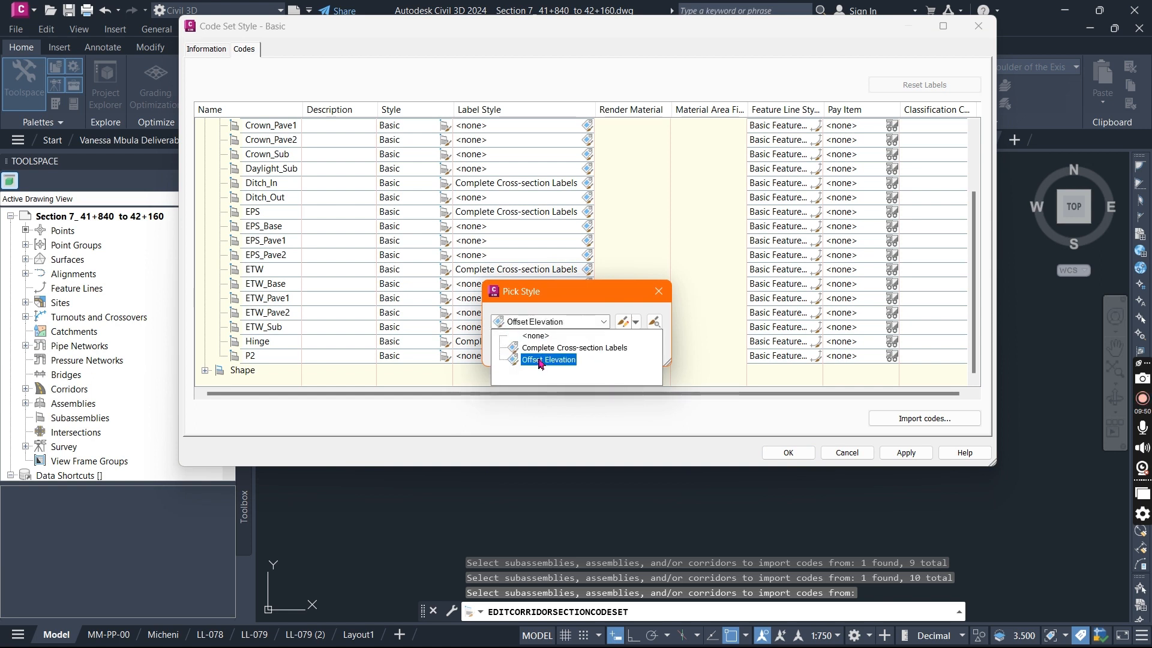
{"action": "left_click", "coordinate": [558, 348]}
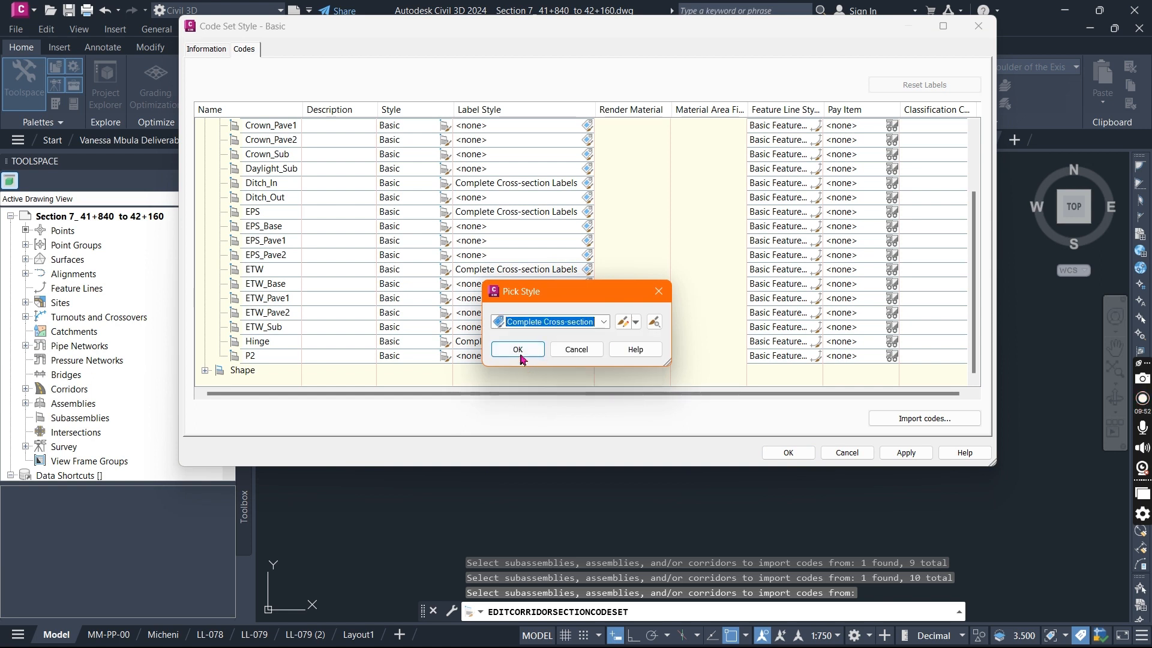
{"action": "left_click", "coordinate": [522, 356]}
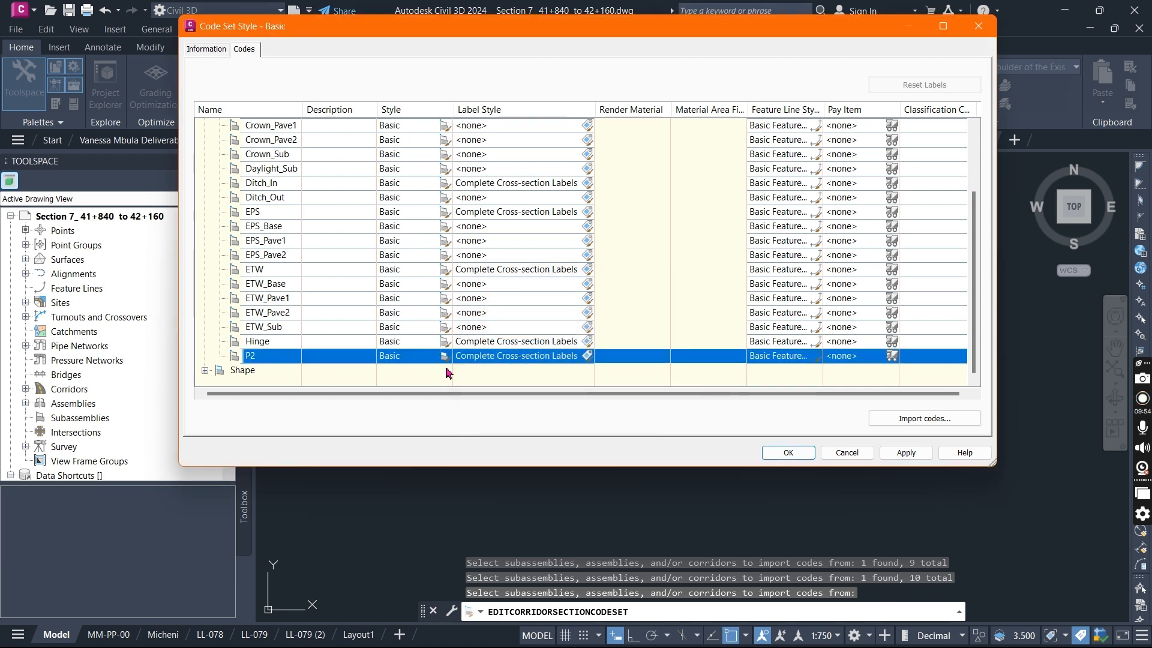
Review the label styles assigned to the point codes, then apply and accept the Basic code set style.
{"action": "scroll", "coordinate": [441, 360], "scroll_direction": "up", "scroll_amount": 1}
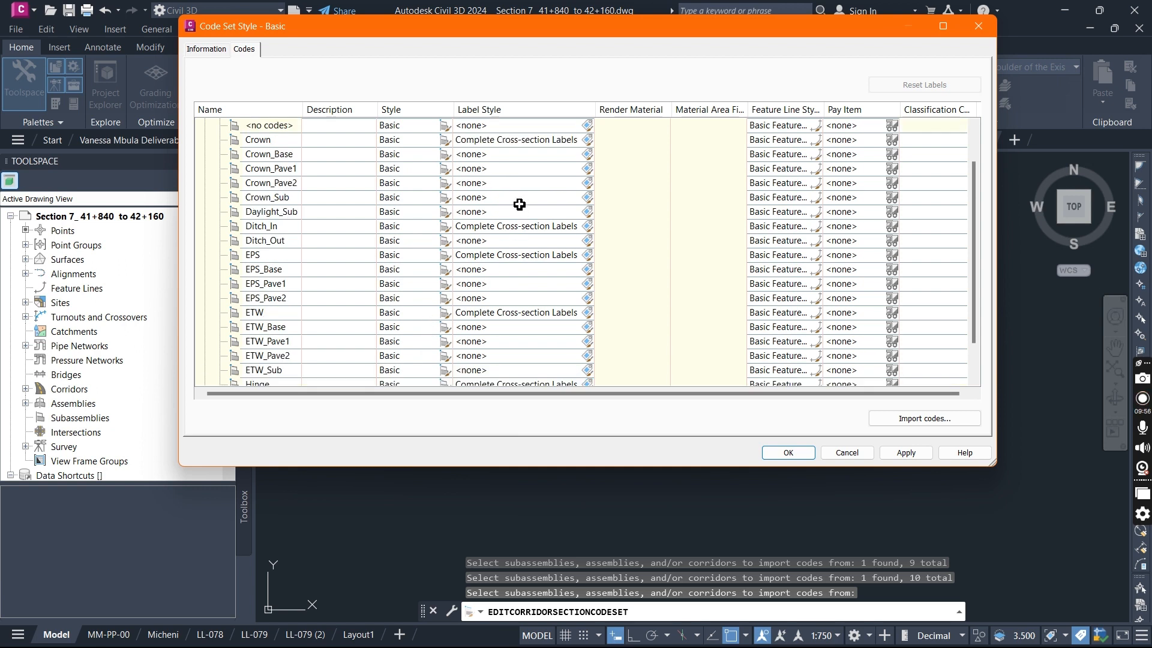
{"action": "scroll", "coordinate": [516, 207], "scroll_direction": "up", "scroll_amount": 1}
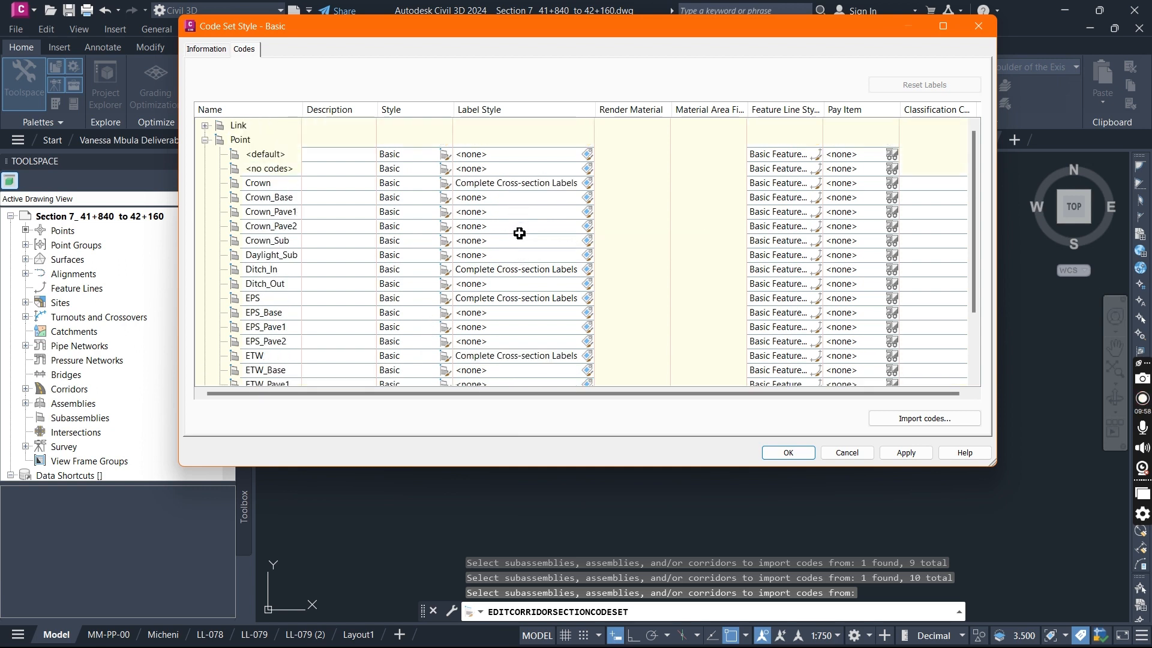
{"action": "scroll", "coordinate": [514, 193], "scroll_direction": "down", "scroll_amount": 2}
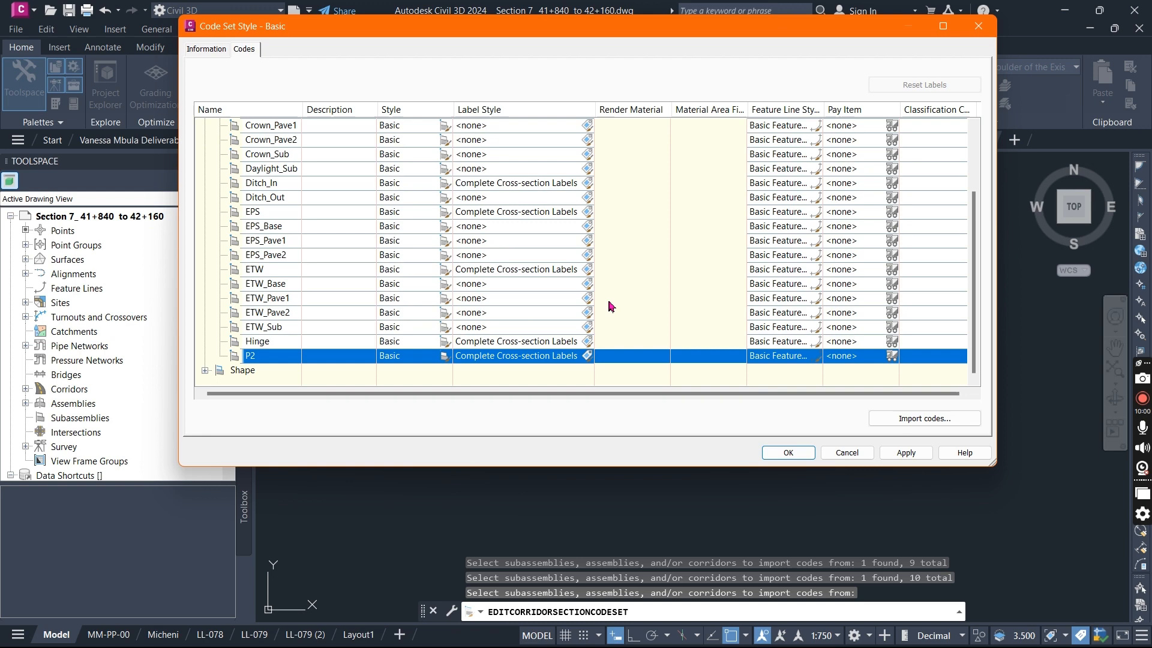
{"action": "left_click", "coordinate": [908, 454]}
{"action": "left_click", "coordinate": [793, 455]}
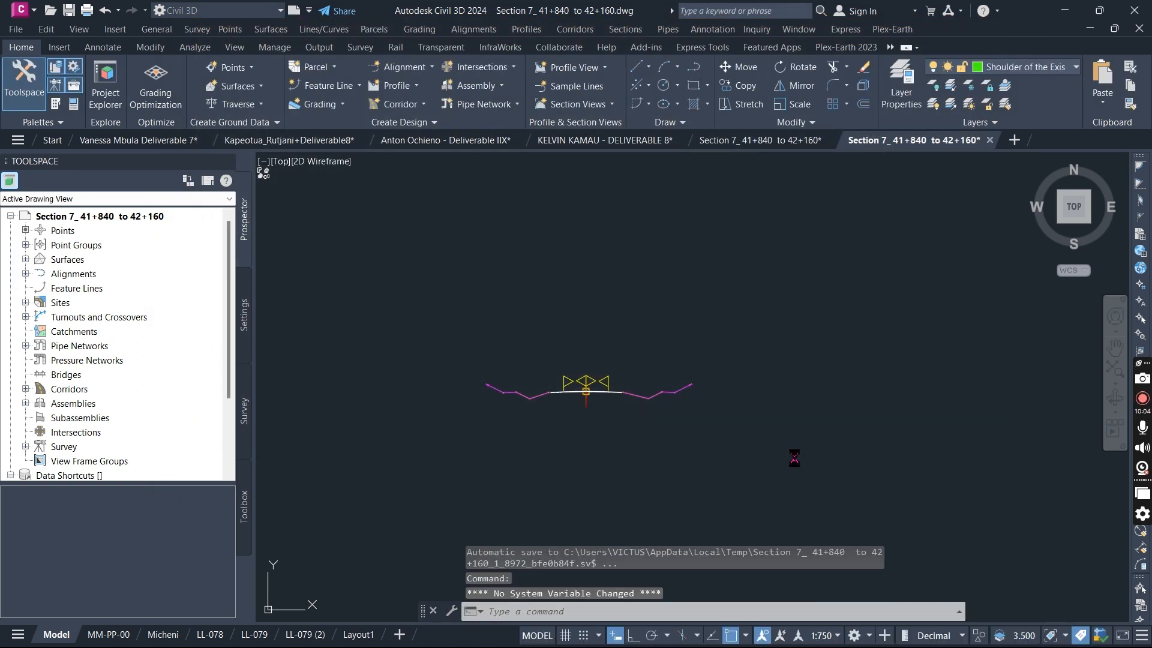
Examine the size, overlap and leader lines of the new point code labels on the 41+840 cross-section.
{"action": "scroll", "coordinate": [534, 411], "scroll_direction": "down", "scroll_amount": 1}
{"action": "scroll", "coordinate": [506, 425], "scroll_direction": "down", "scroll_amount": 10}
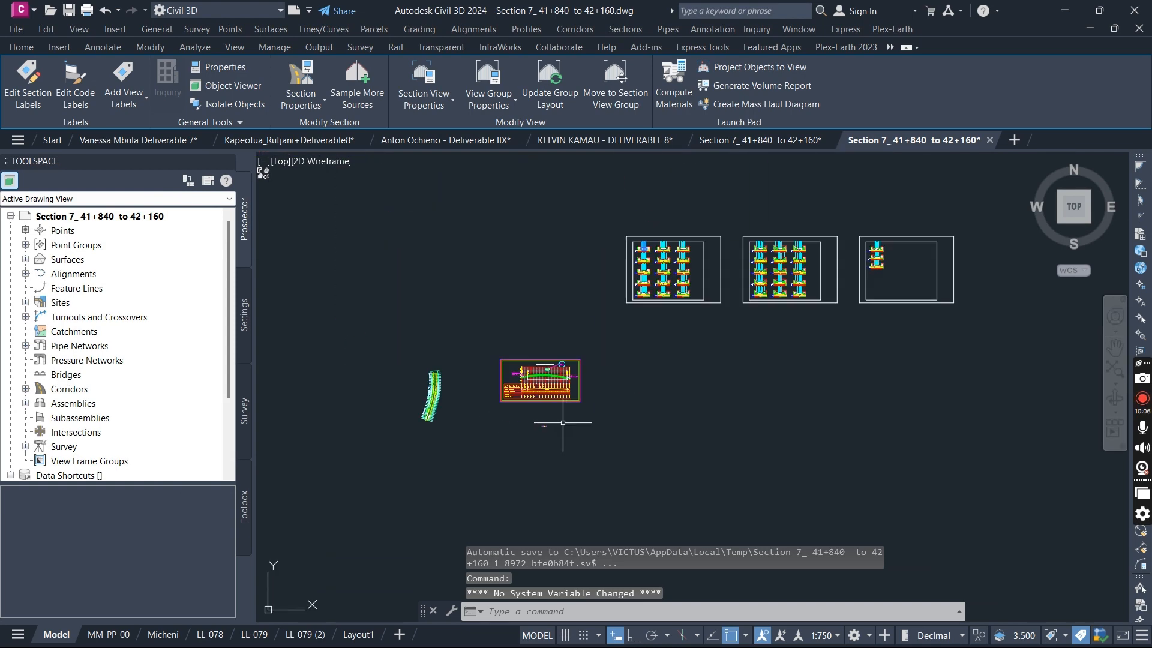
{"action": "scroll", "coordinate": [641, 238], "scroll_direction": "up", "scroll_amount": 6}
{"action": "middle_click_drag", "start_coordinate": [641, 238], "coordinate": [578, 339]}
{"action": "scroll", "coordinate": [663, 419], "scroll_direction": "up", "scroll_amount": 6}
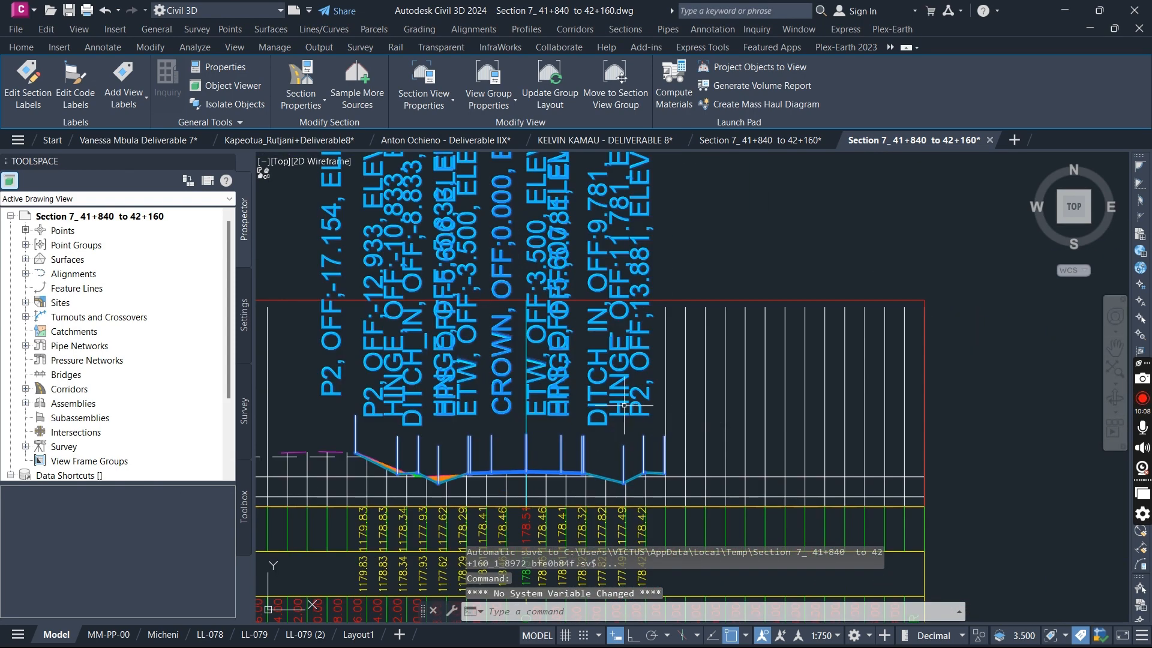
{"action": "scroll", "coordinate": [615, 331], "scroll_direction": "down", "scroll_amount": 3}
{"action": "scroll", "coordinate": [501, 388], "scroll_direction": "up", "scroll_amount": 5}
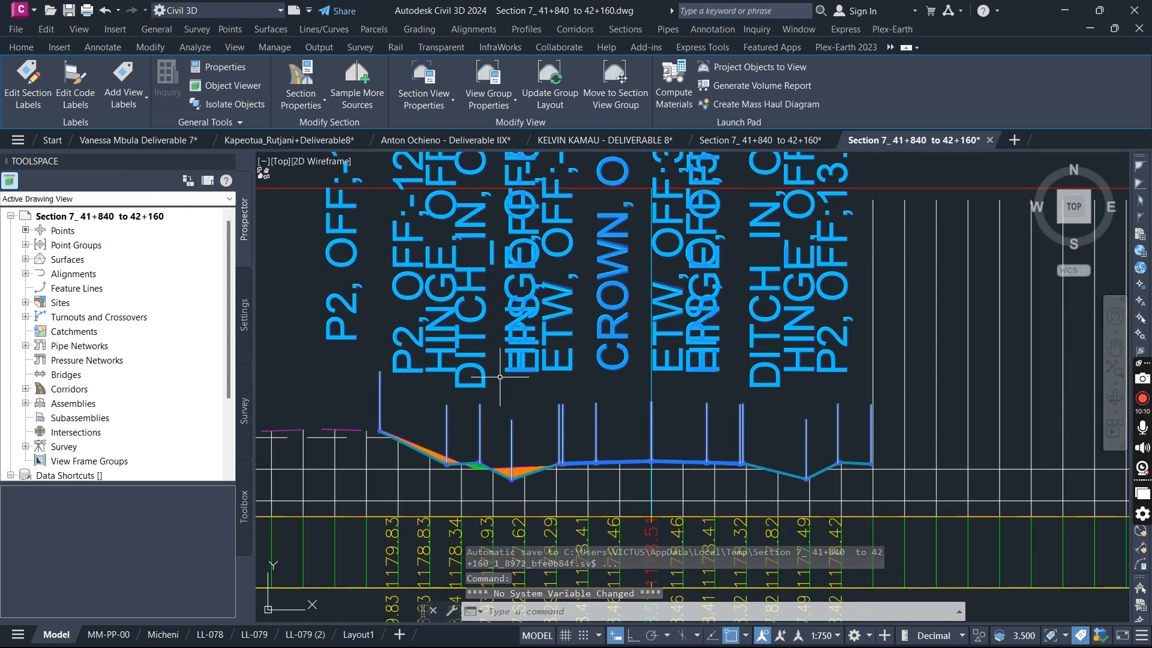
{"action": "key", "text": "Escape"}
{"action": "scroll", "coordinate": [767, 360], "scroll_direction": "down", "scroll_amount": 4}
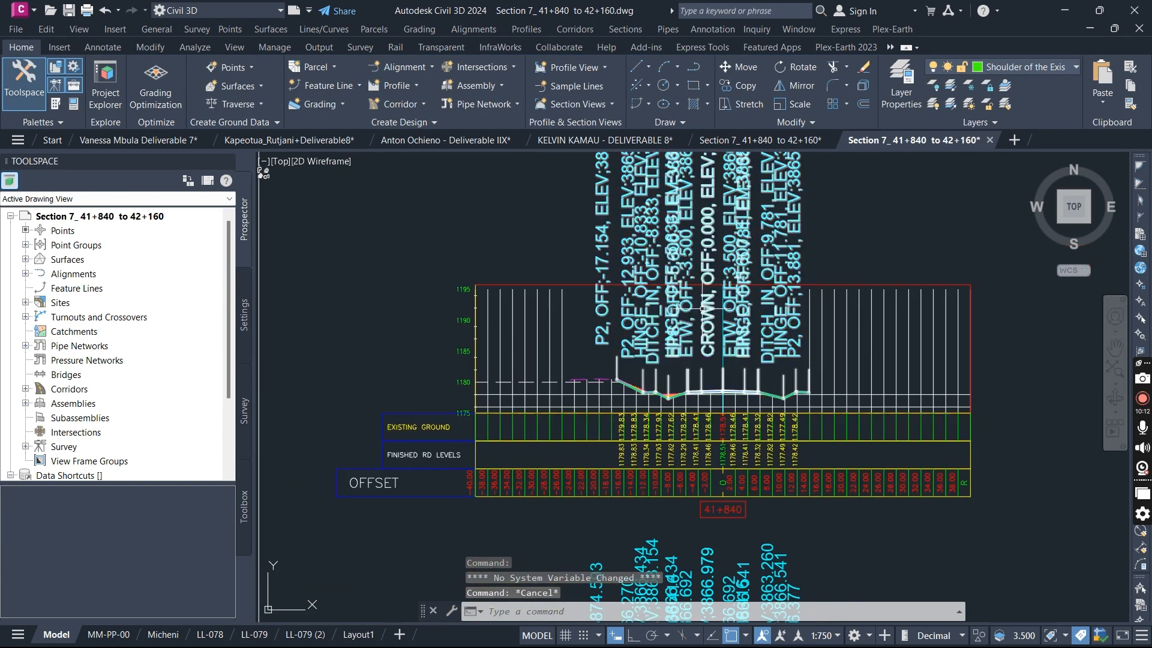
{"action": "scroll", "coordinate": [797, 582], "scroll_direction": "up", "scroll_amount": 2}
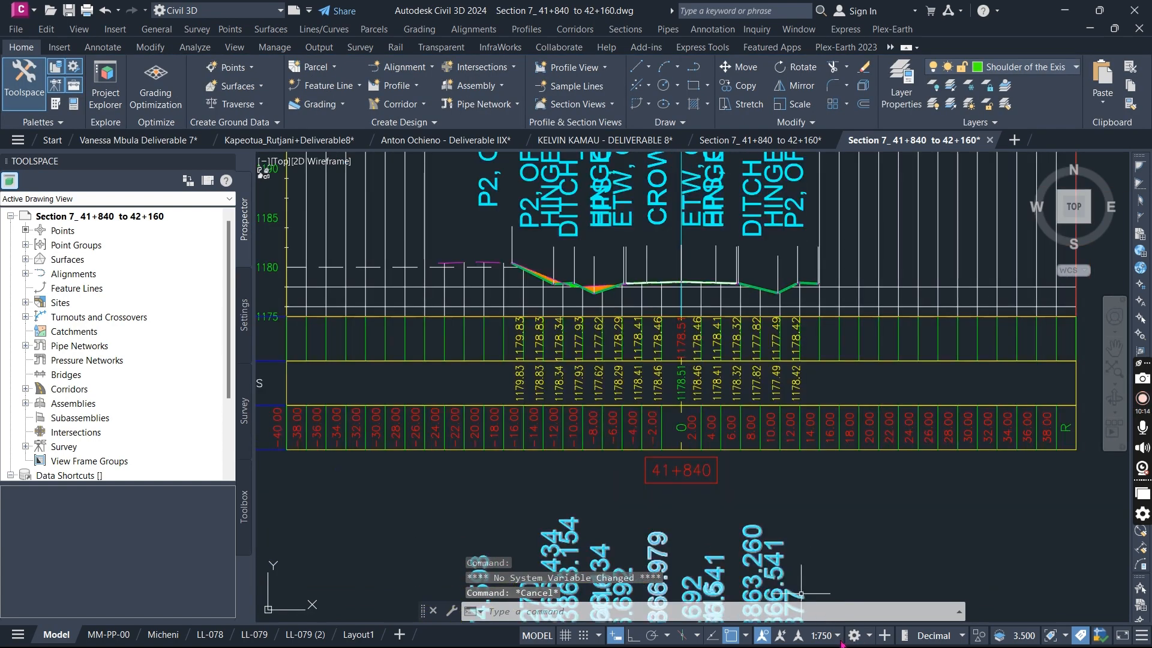
Set the drawing's annotation scale to 1:400 and check the cross-section labels across the sheets.
{"action": "left_click", "coordinate": [837, 636]}
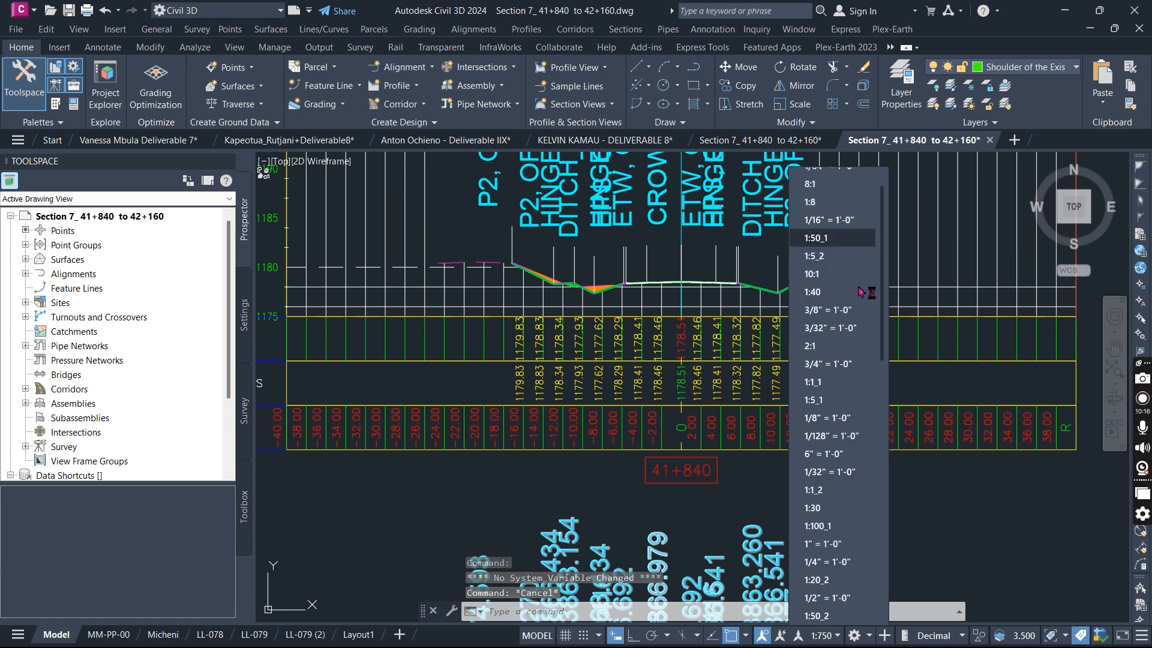
{"action": "scroll", "coordinate": [880, 501], "scroll_direction": "down", "scroll_amount": 9}
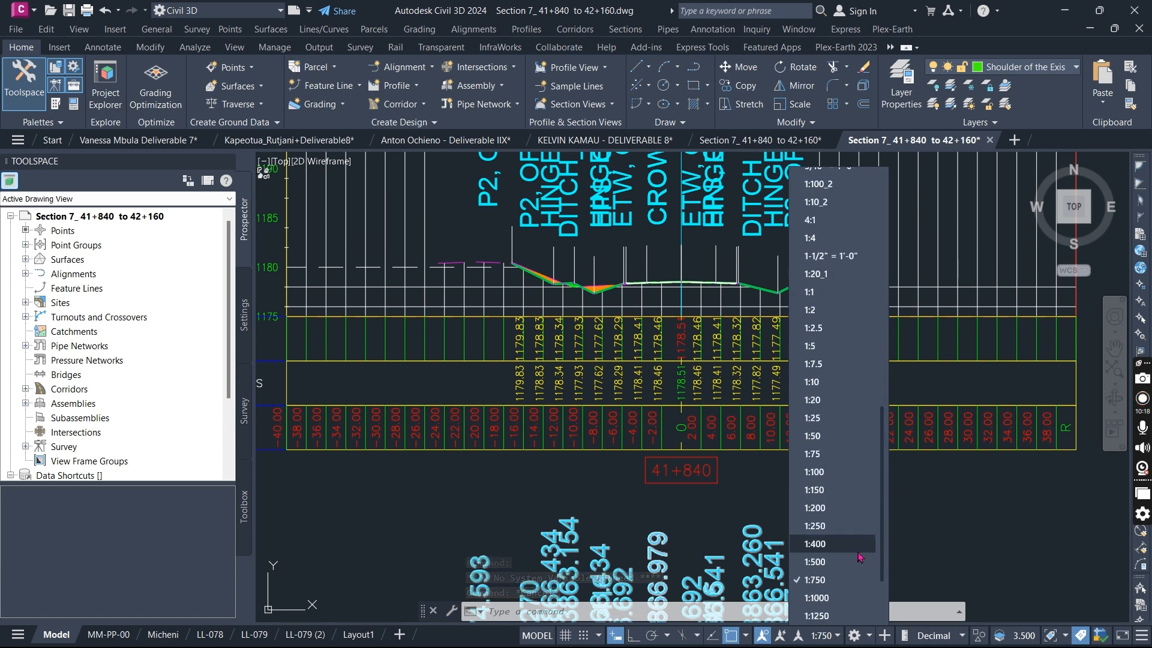
{"action": "left_click", "coordinate": [816, 543]}
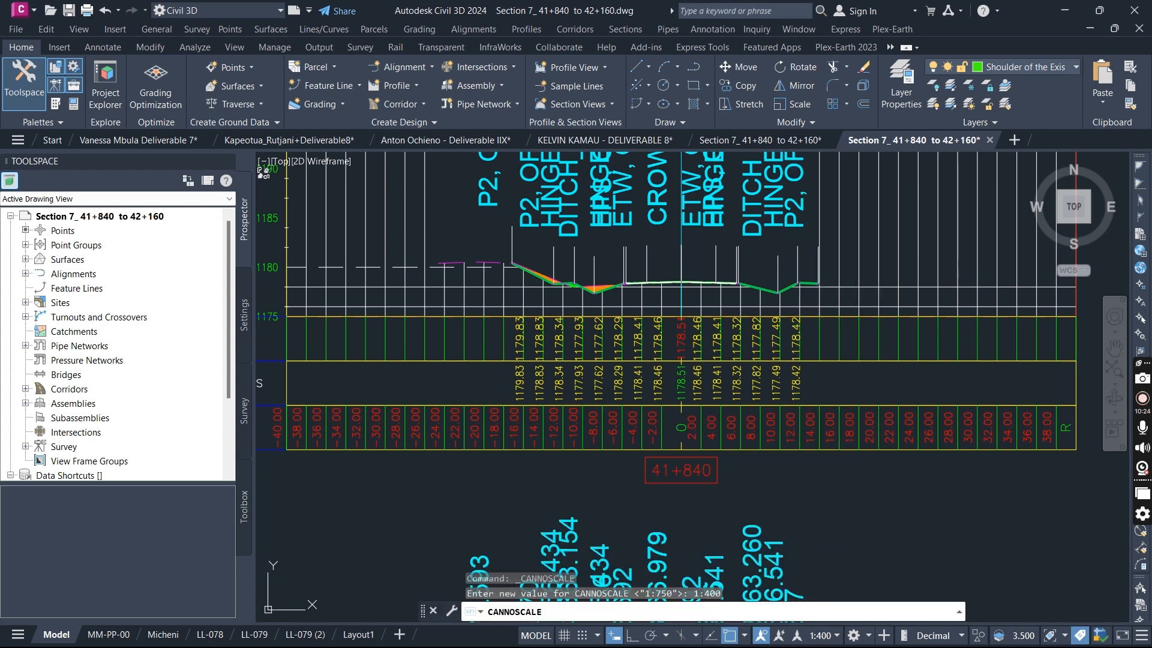
{"action": "key", "text": "Escape"}
{"action": "scroll", "coordinate": [685, 366], "scroll_direction": "down", "scroll_amount": 8}
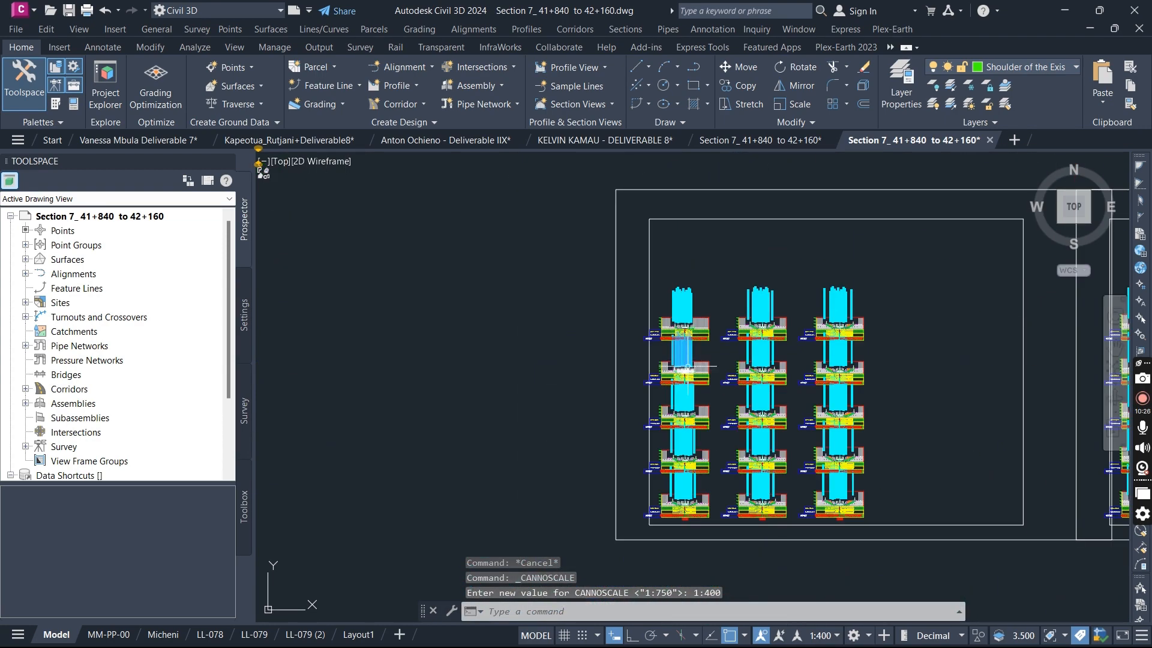
{"action": "scroll", "coordinate": [718, 445], "scroll_direction": "down", "scroll_amount": 2}
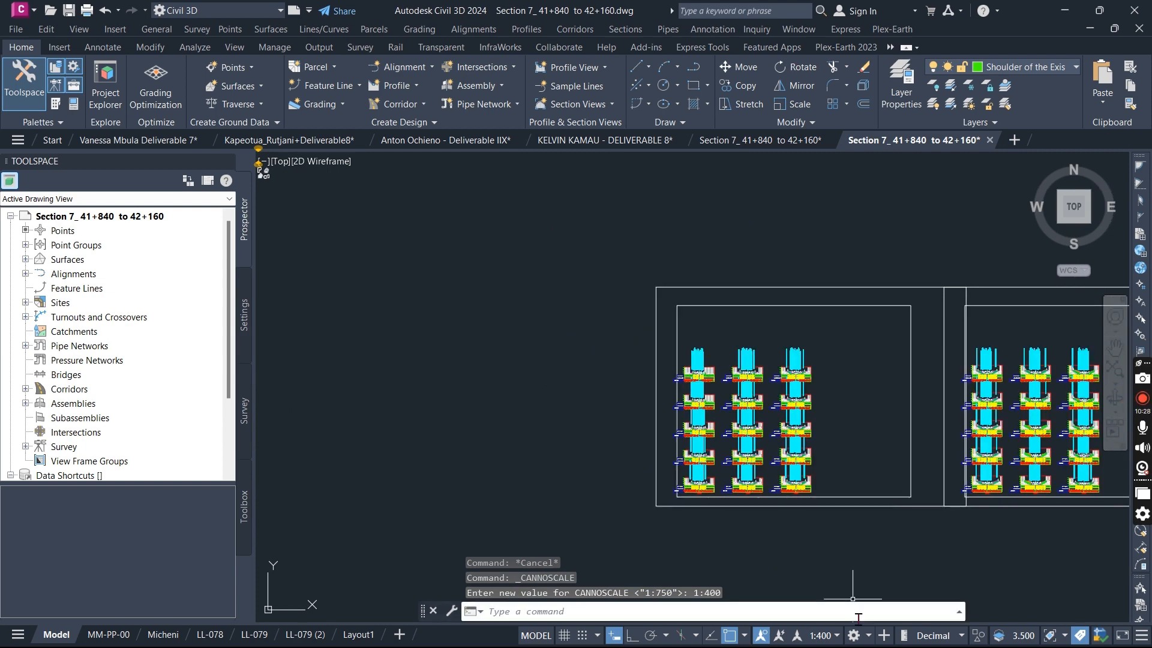
Set the drawing's annotation scale to 1:250.
{"action": "left_click", "coordinate": [820, 635]}
{"action": "scroll", "coordinate": [843, 540], "scroll_direction": "down", "scroll_amount": 10}
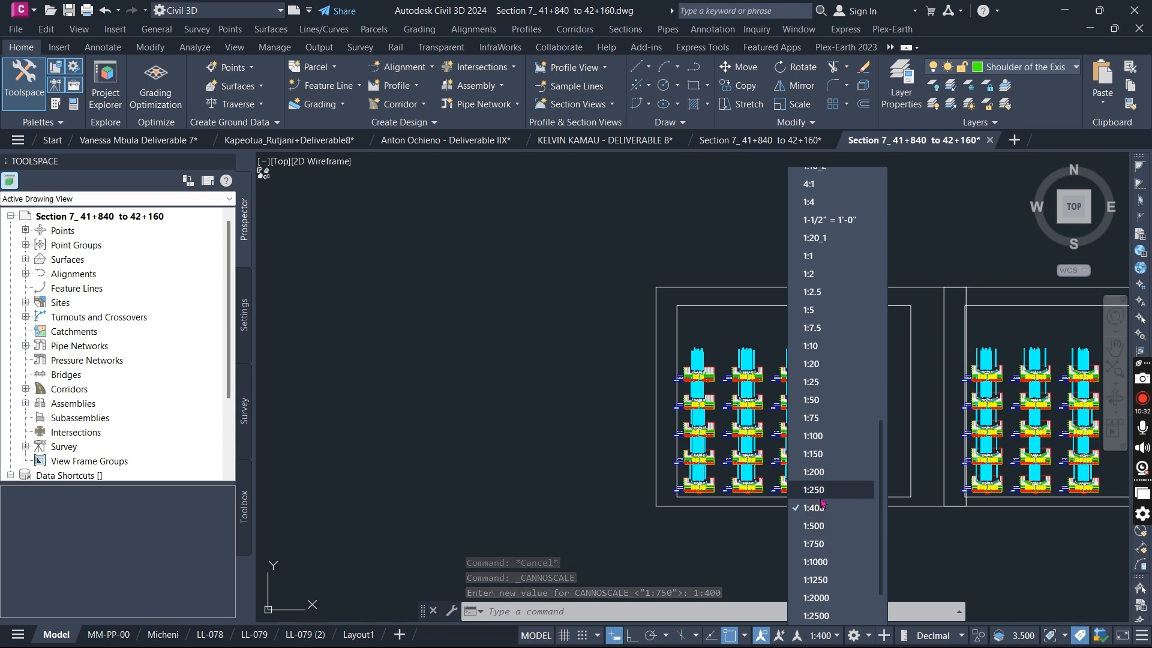
{"action": "left_click", "coordinate": [813, 490]}
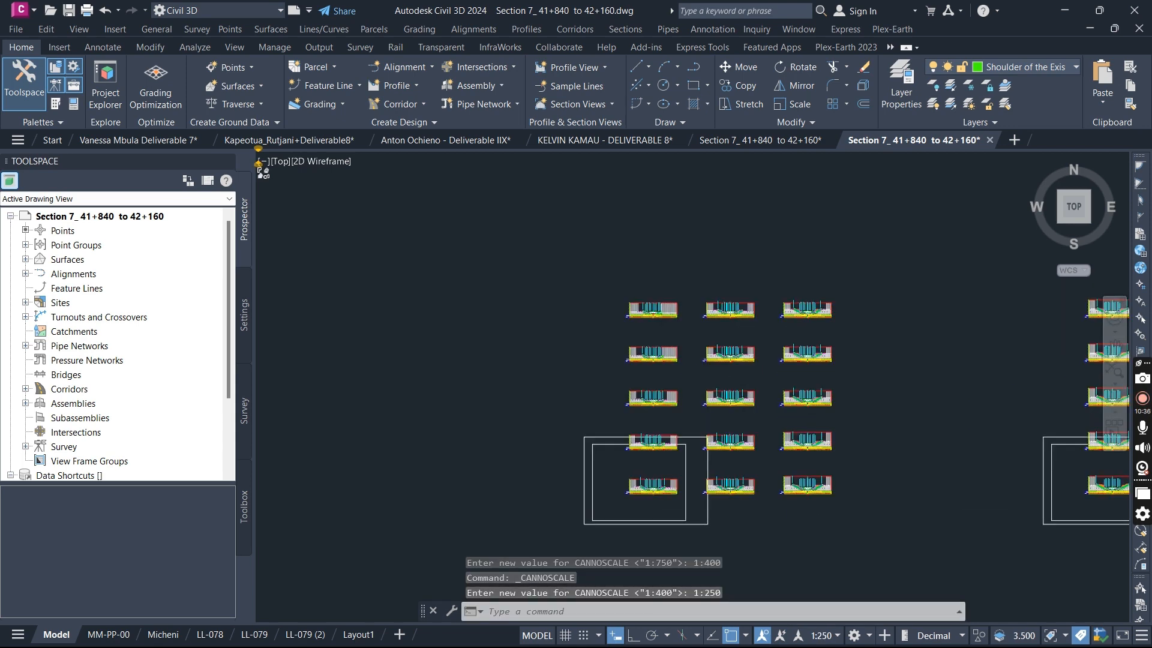
Examine the size, spacing and overlap of the point code labels on the 41+920 cross-section.
{"action": "scroll", "coordinate": [711, 449], "scroll_direction": "up", "scroll_amount": 8}
{"action": "scroll", "coordinate": [621, 324], "scroll_direction": "down", "scroll_amount": 4}
{"action": "scroll", "coordinate": [643, 373], "scroll_direction": "up", "scroll_amount": 6}
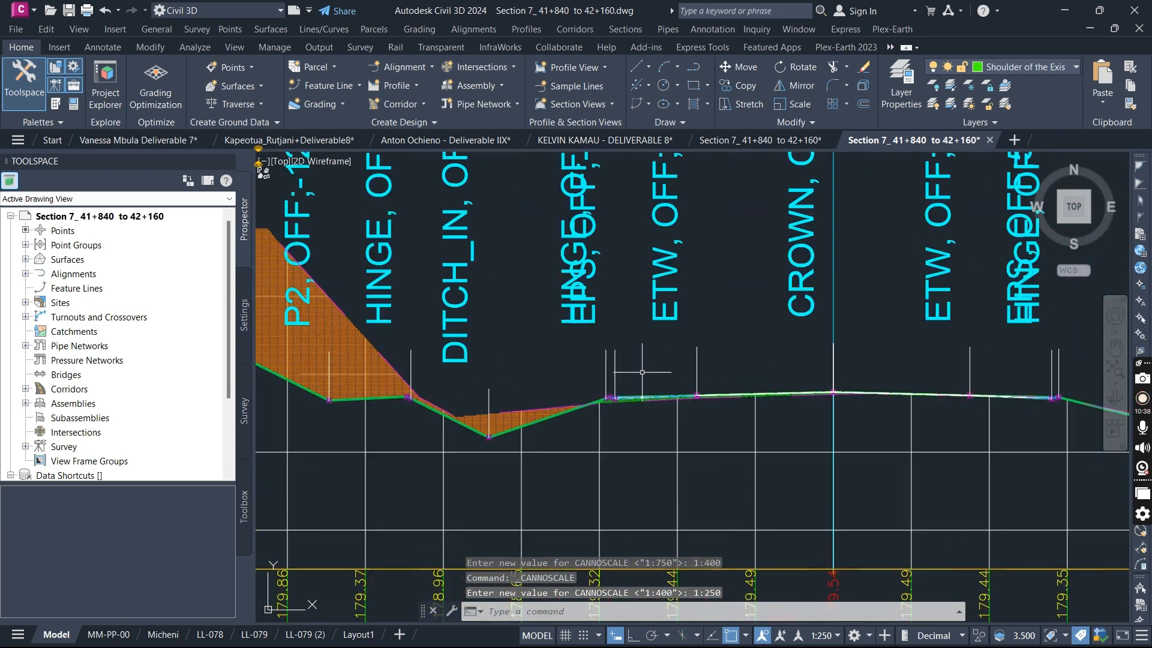
{"action": "scroll", "coordinate": [614, 424], "scroll_direction": "down", "scroll_amount": 2}
{"action": "scroll", "coordinate": [595, 360], "scroll_direction": "up", "scroll_amount": 2}
{"action": "scroll", "coordinate": [597, 350], "scroll_direction": "down", "scroll_amount": 3}
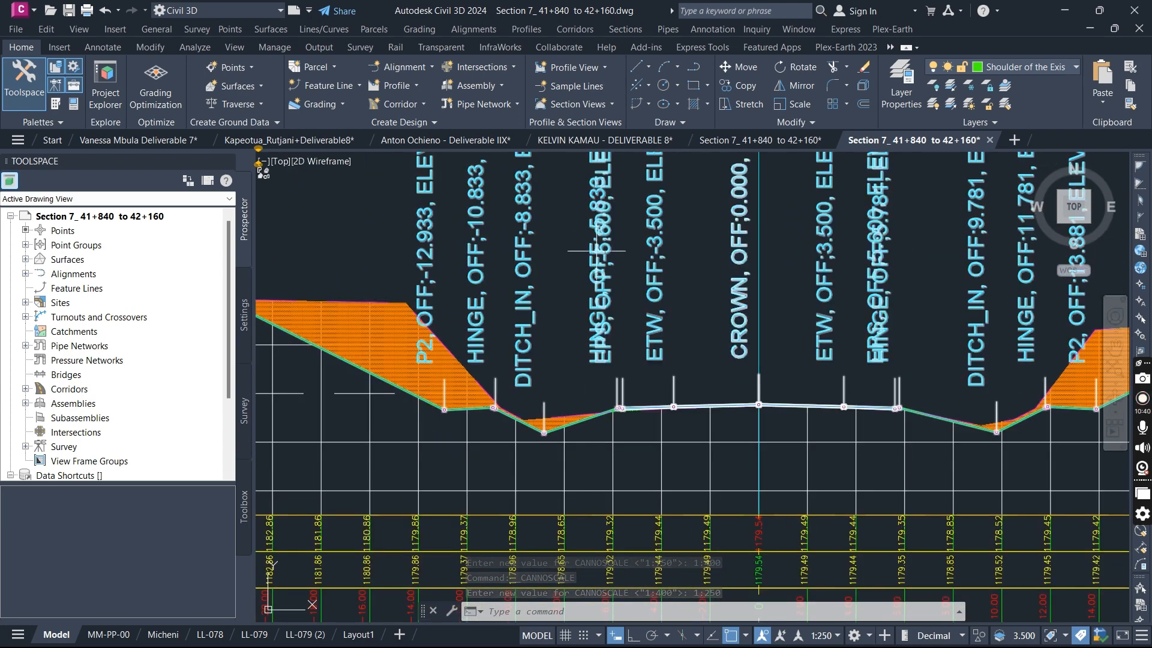
{"action": "scroll", "coordinate": [708, 354], "scroll_direction": "down", "scroll_amount": 2}
{"action": "scroll", "coordinate": [759, 353], "scroll_direction": "up", "scroll_amount": 7}
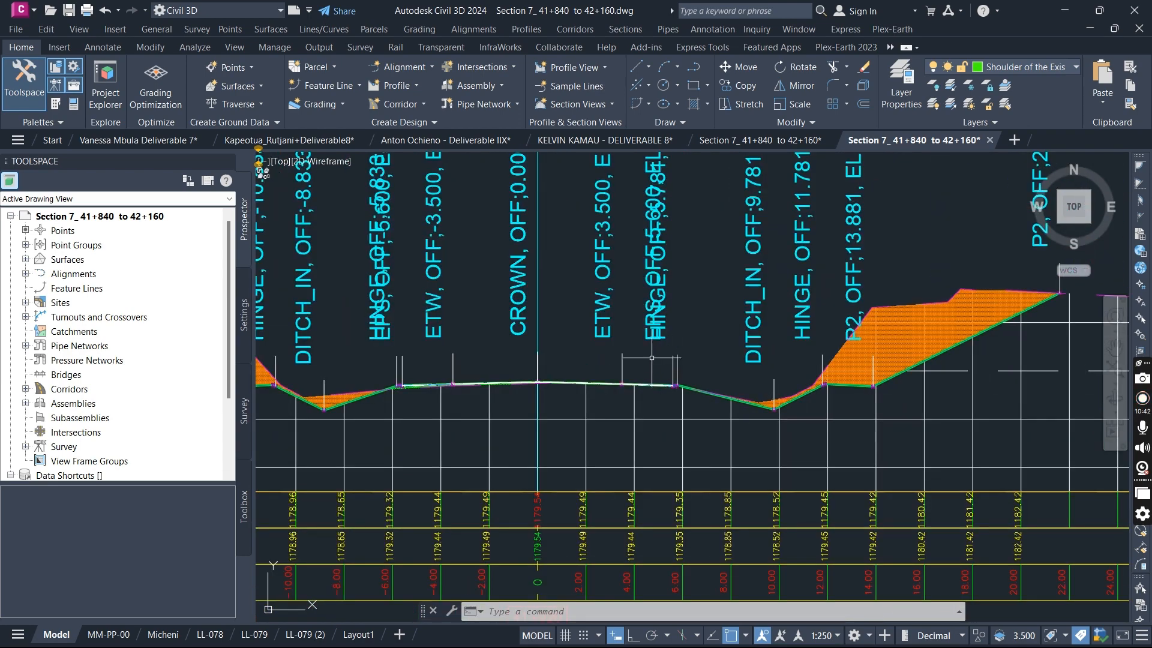
{"action": "scroll", "coordinate": [668, 306], "scroll_direction": "down", "scroll_amount": 5}
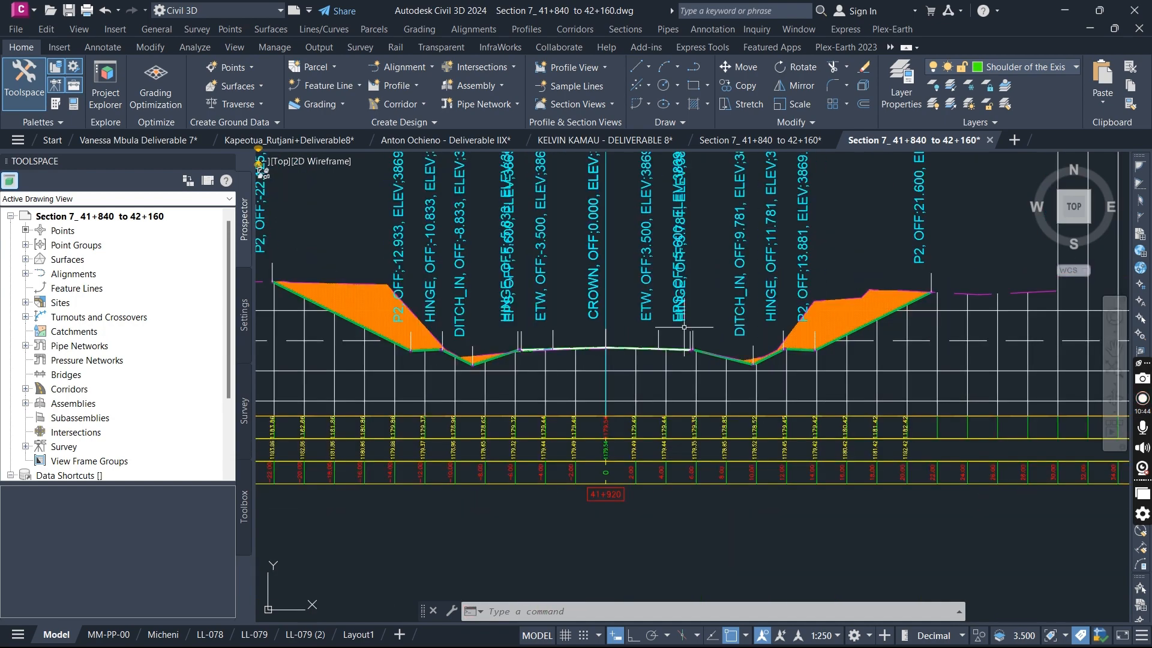
{"action": "scroll", "coordinate": [452, 308], "scroll_direction": "up", "scroll_amount": 4}
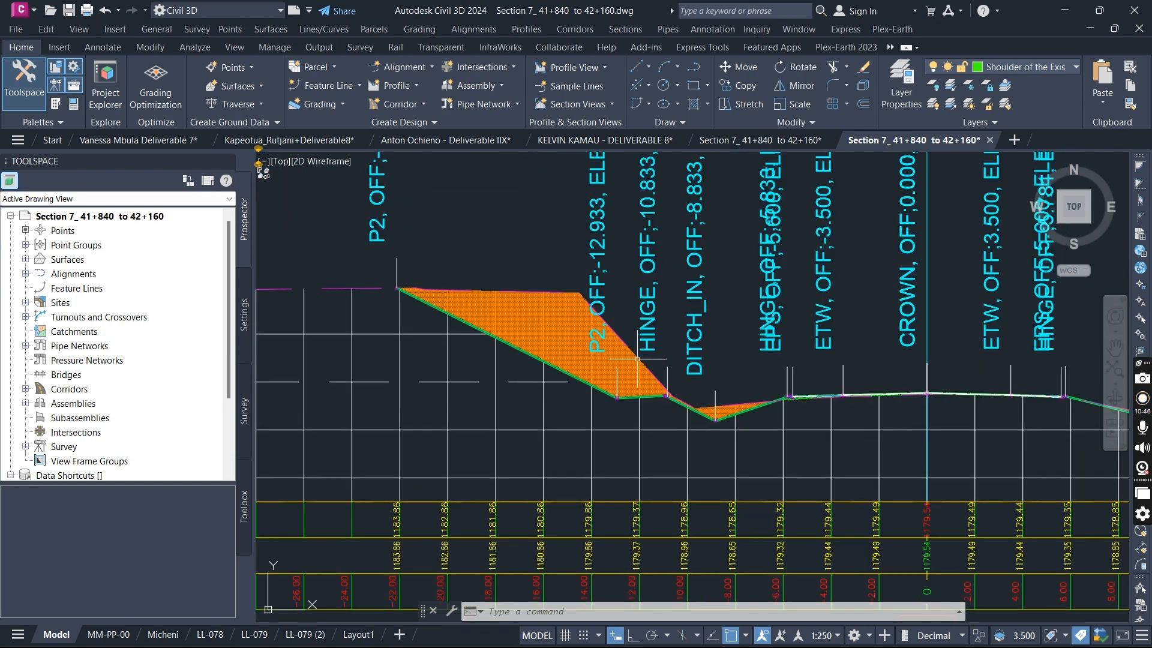
{"action": "scroll", "coordinate": [637, 358], "scroll_direction": "down", "scroll_amount": 3}
{"action": "scroll", "coordinate": [580, 332], "scroll_direction": "up", "scroll_amount": 3}
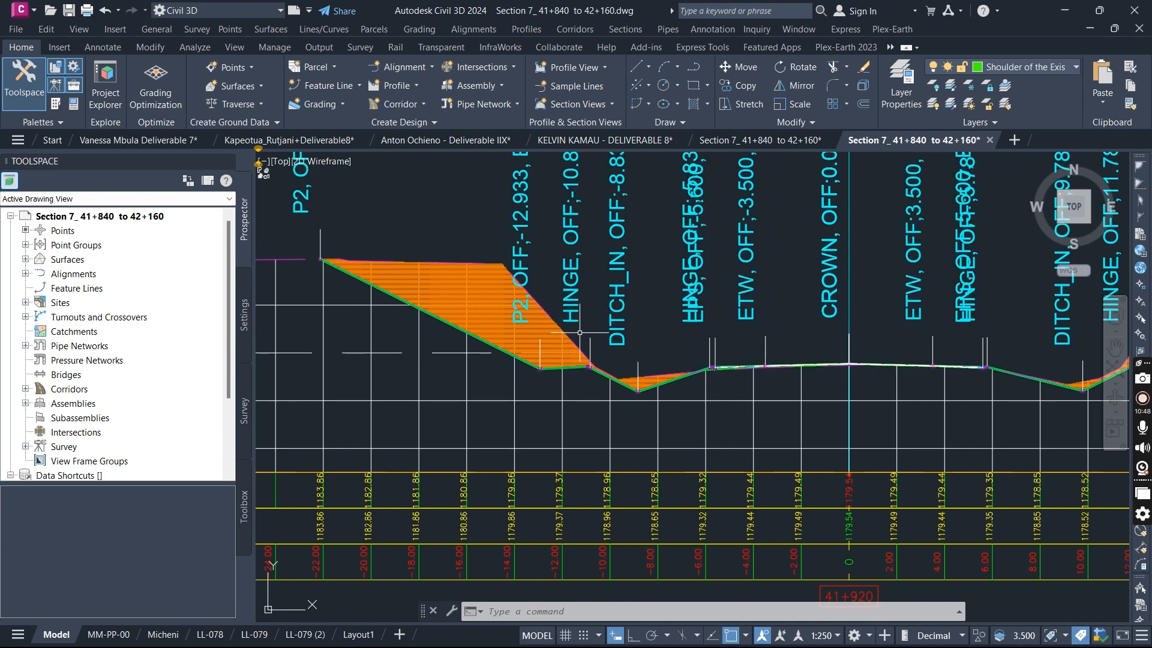
{"action": "scroll", "coordinate": [580, 332], "scroll_direction": "down", "scroll_amount": 3}
{"action": "scroll", "coordinate": [627, 348], "scroll_direction": "up", "scroll_amount": 5}
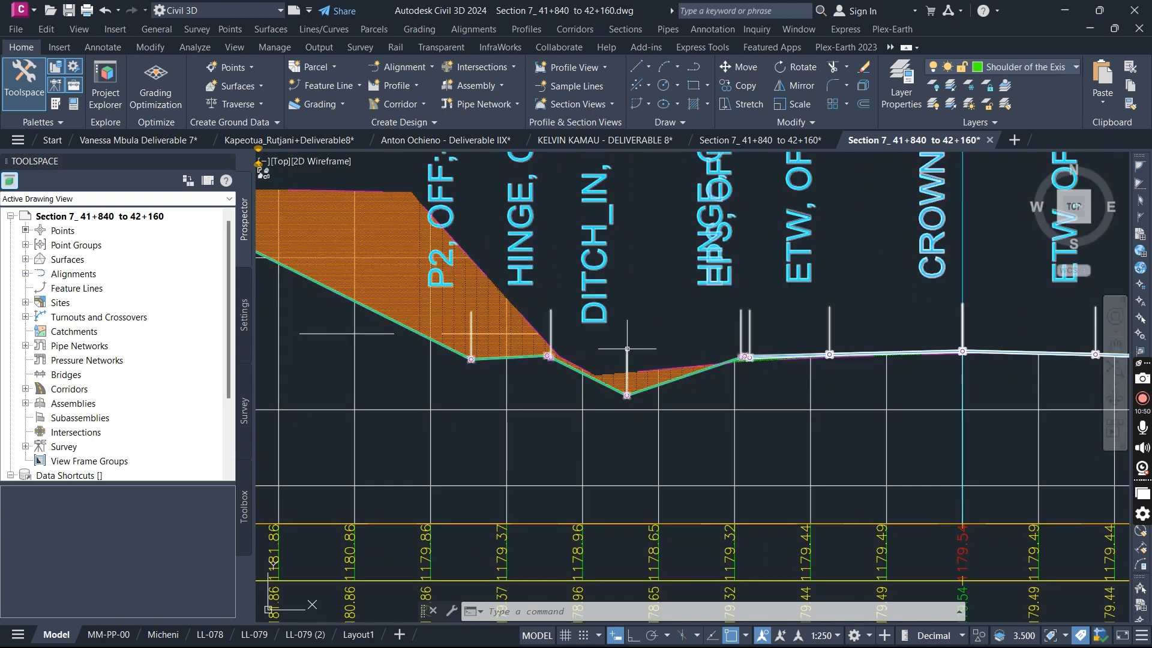
{"action": "scroll", "coordinate": [627, 349], "scroll_direction": "down", "scroll_amount": 12}
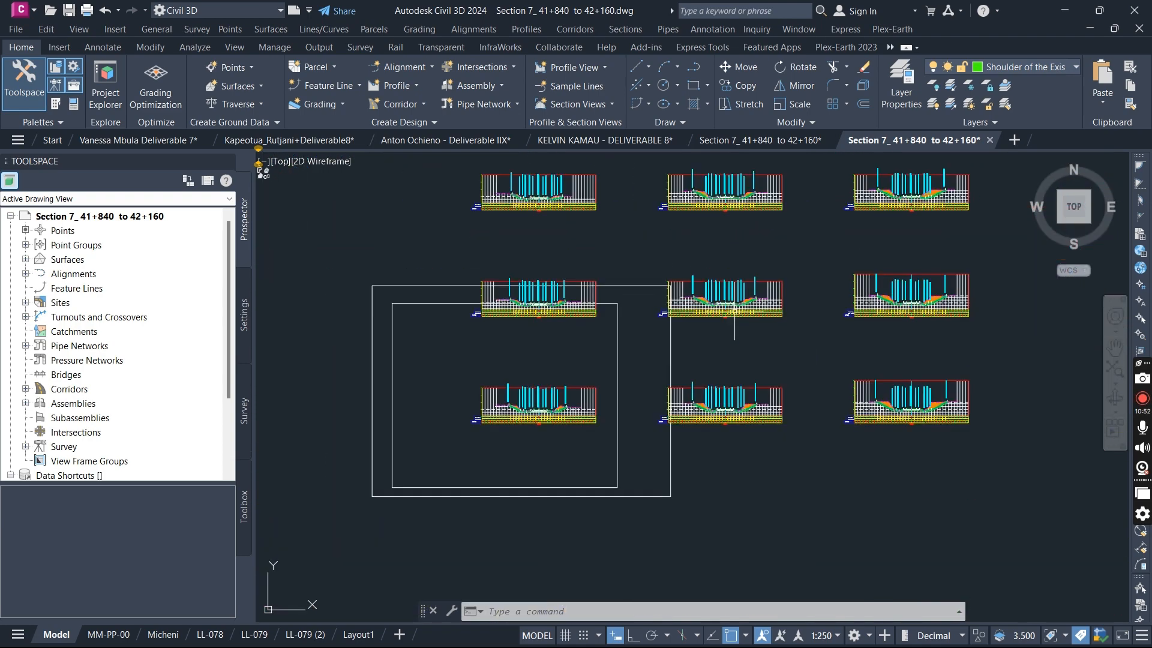
Select the corridor section at 41+870 and review the label styles assigned to its point codes without changing them.
{"action": "scroll", "coordinate": [543, 317], "scroll_direction": "up", "scroll_amount": 10}
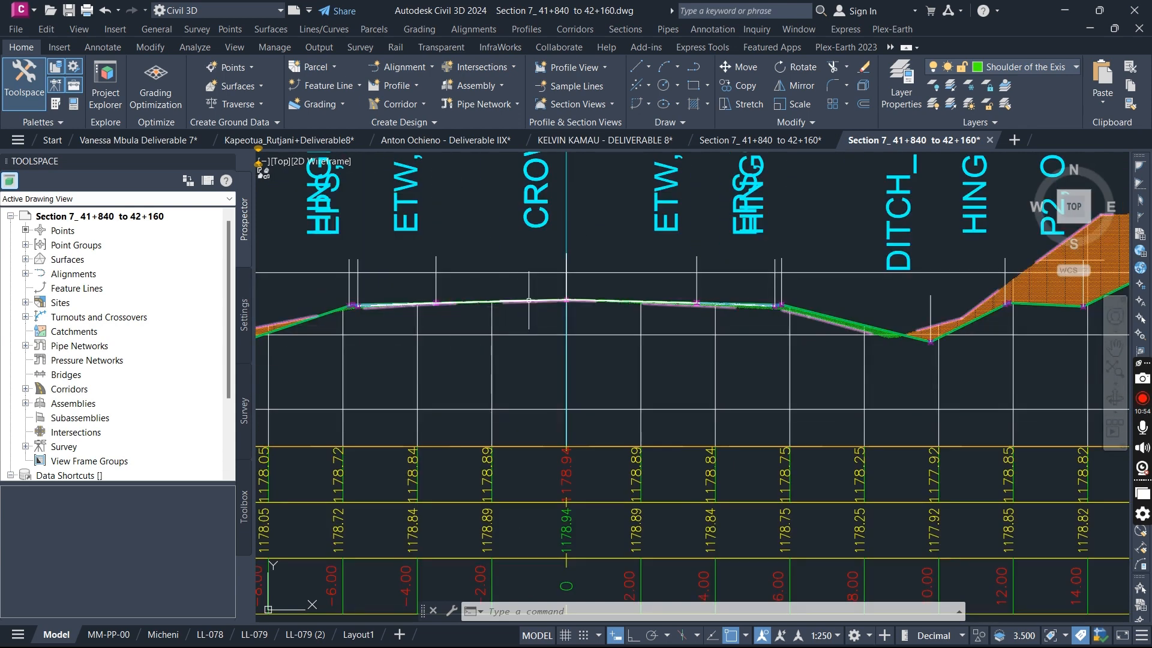
{"action": "left_click", "coordinate": [529, 299]}
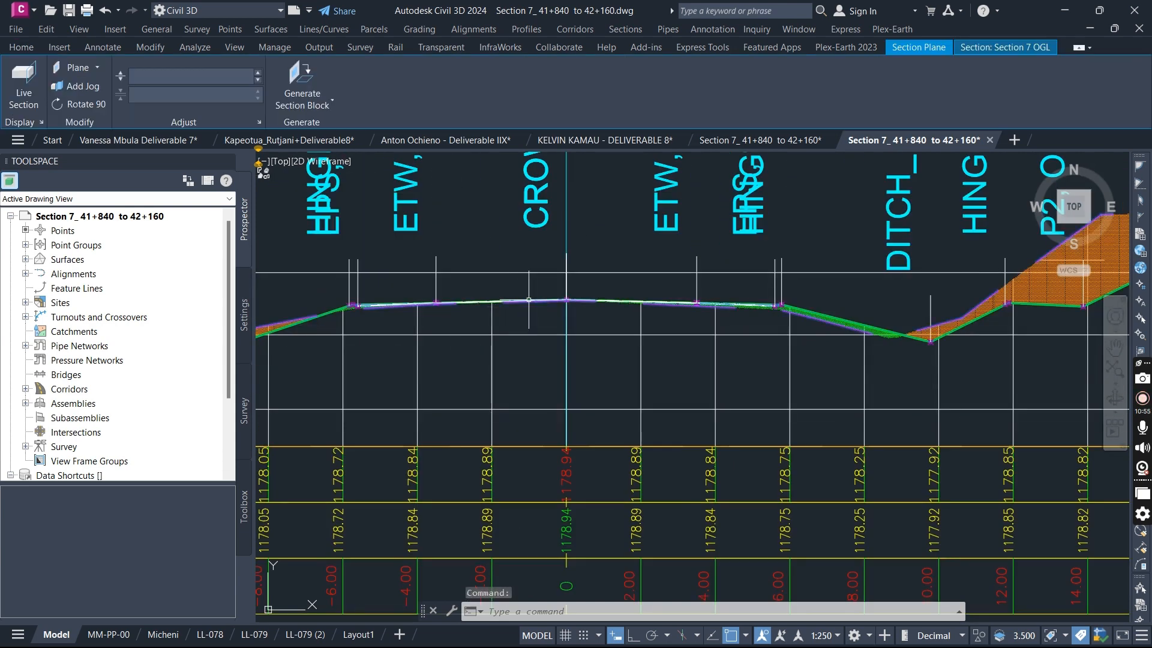
{"action": "left_click", "coordinate": [893, 326]}
{"action": "key", "text": "Escape"}
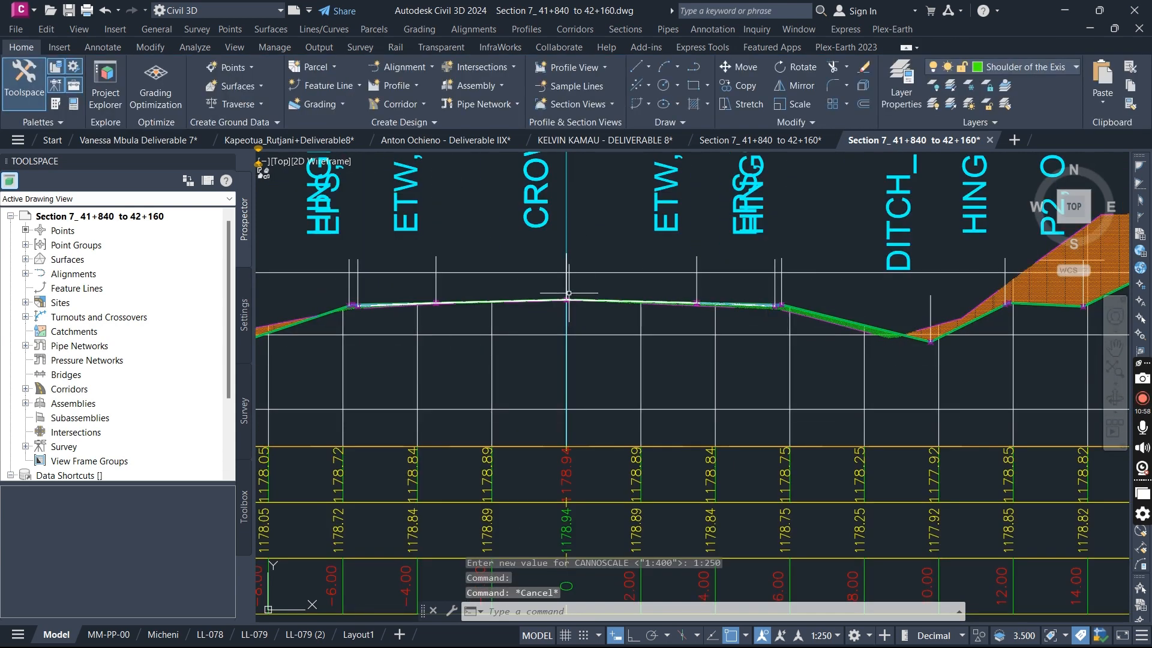
{"action": "scroll", "coordinate": [582, 280], "scroll_direction": "up", "scroll_amount": 6}
{"action": "left_click", "coordinate": [583, 279]}
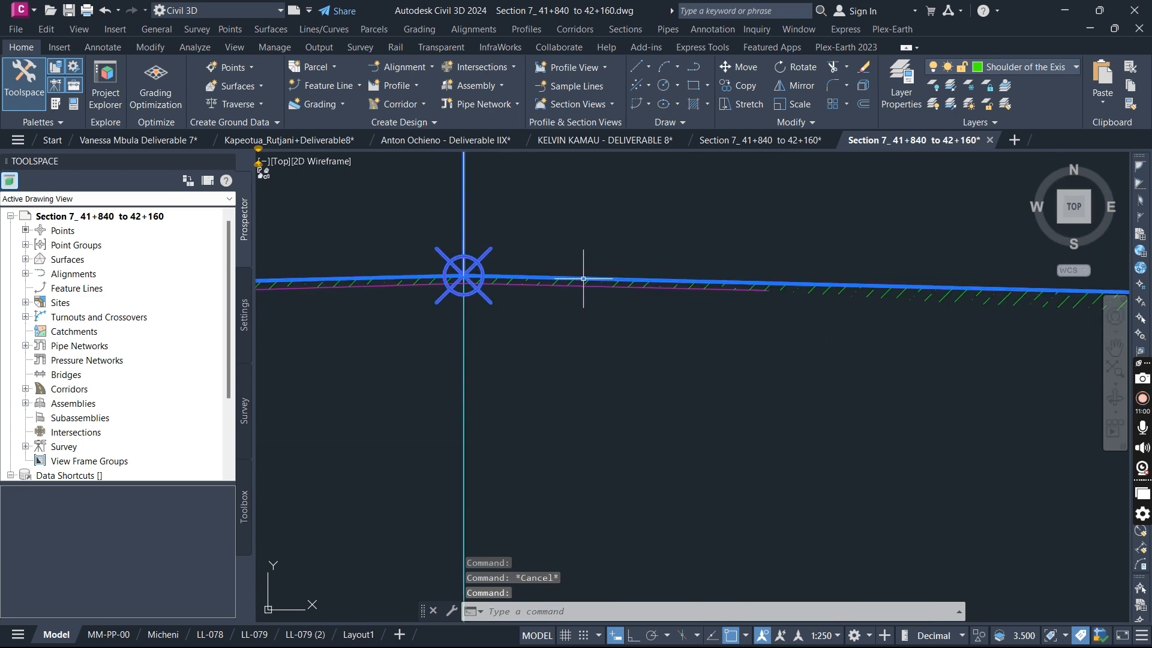
{"action": "scroll", "coordinate": [700, 293], "scroll_direction": "down", "scroll_amount": 7}
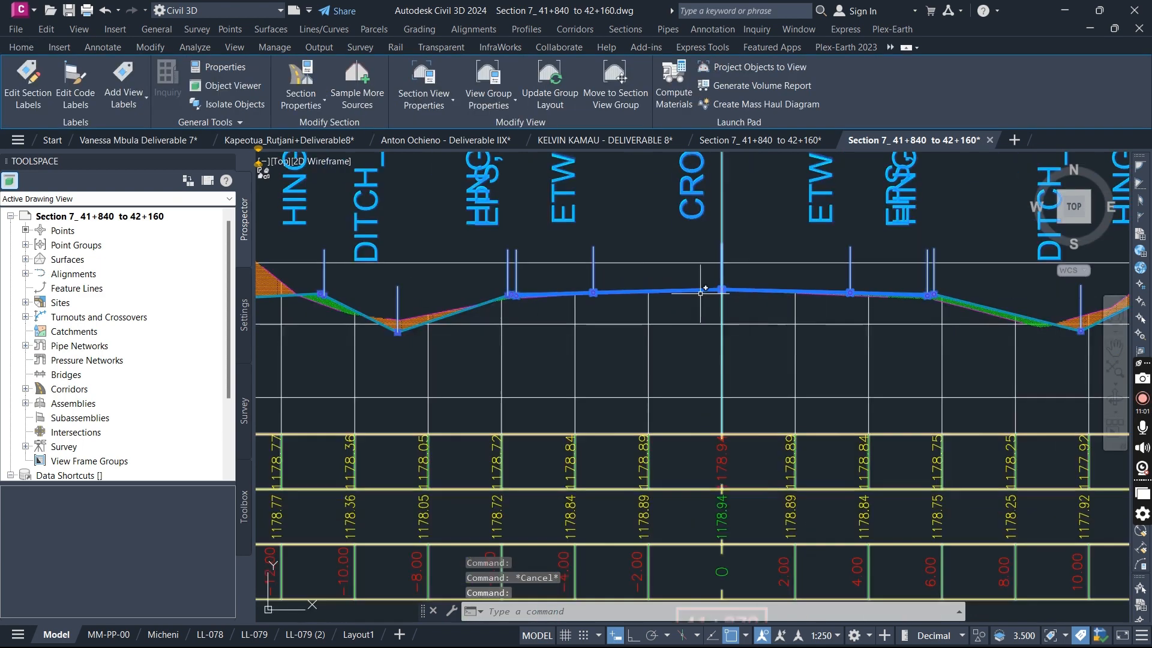
{"action": "left_click", "coordinate": [75, 84]}
{"action": "left_click", "coordinate": [207, 141]}
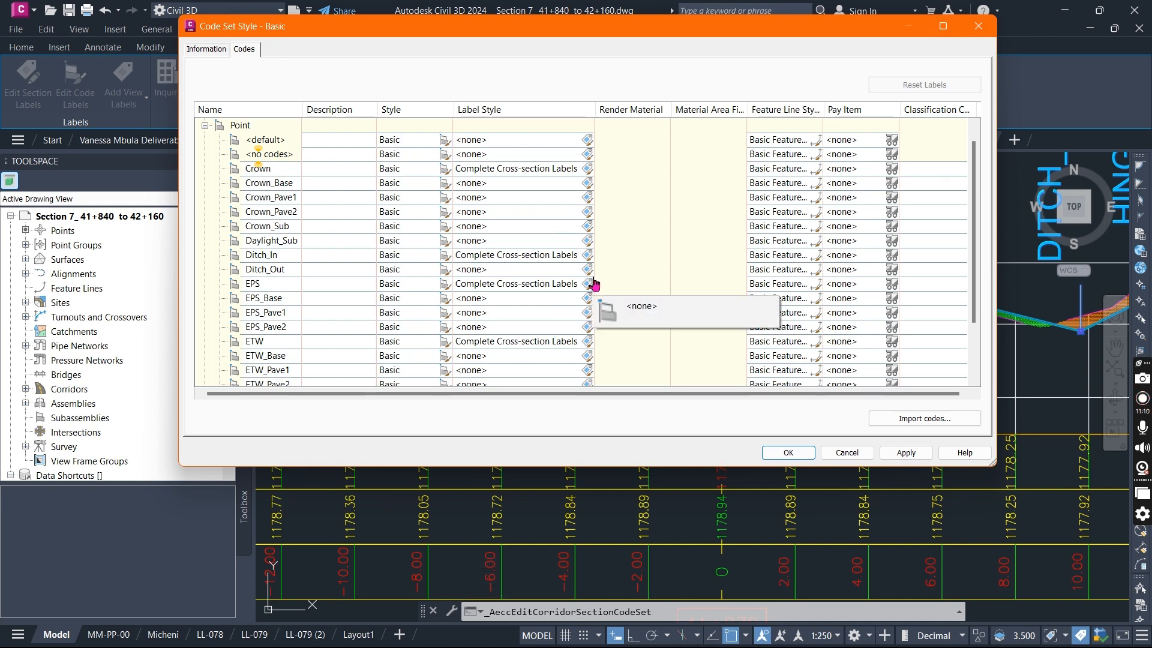
{"action": "left_click", "coordinate": [846, 454]}
Set the Hinge point code's label style to <none> in the Basic code set style, then apply and accept it.
{"action": "scroll", "coordinate": [528, 261], "scroll_direction": "up", "scroll_amount": 2}
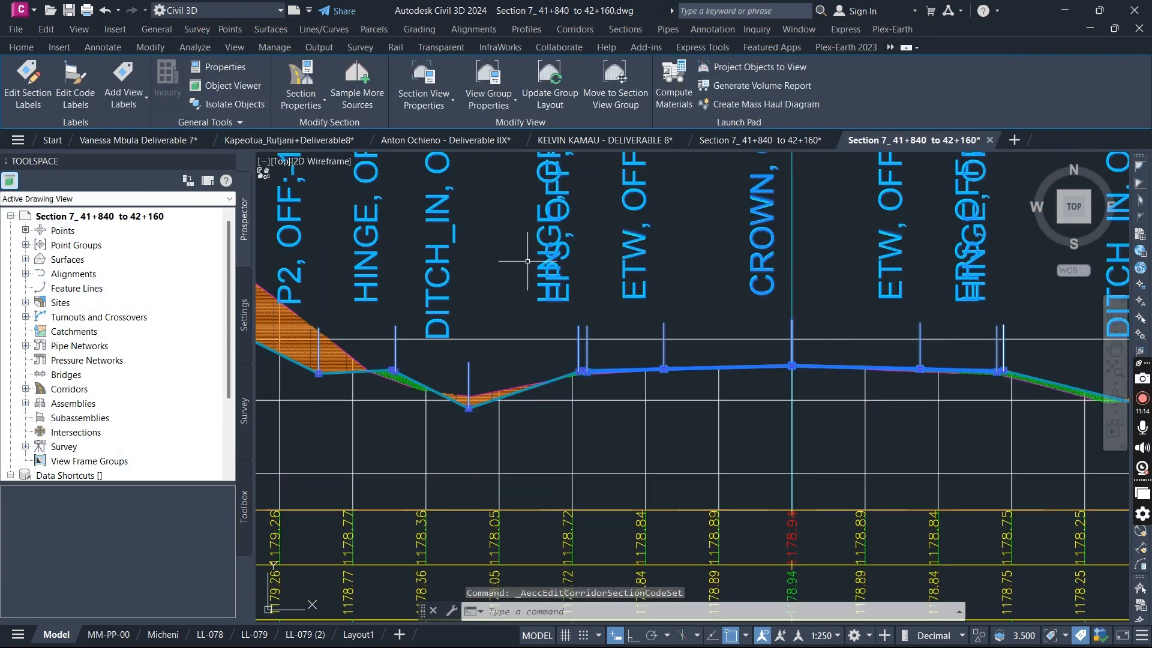
{"action": "scroll", "coordinate": [559, 282], "scroll_direction": "down", "scroll_amount": 2}
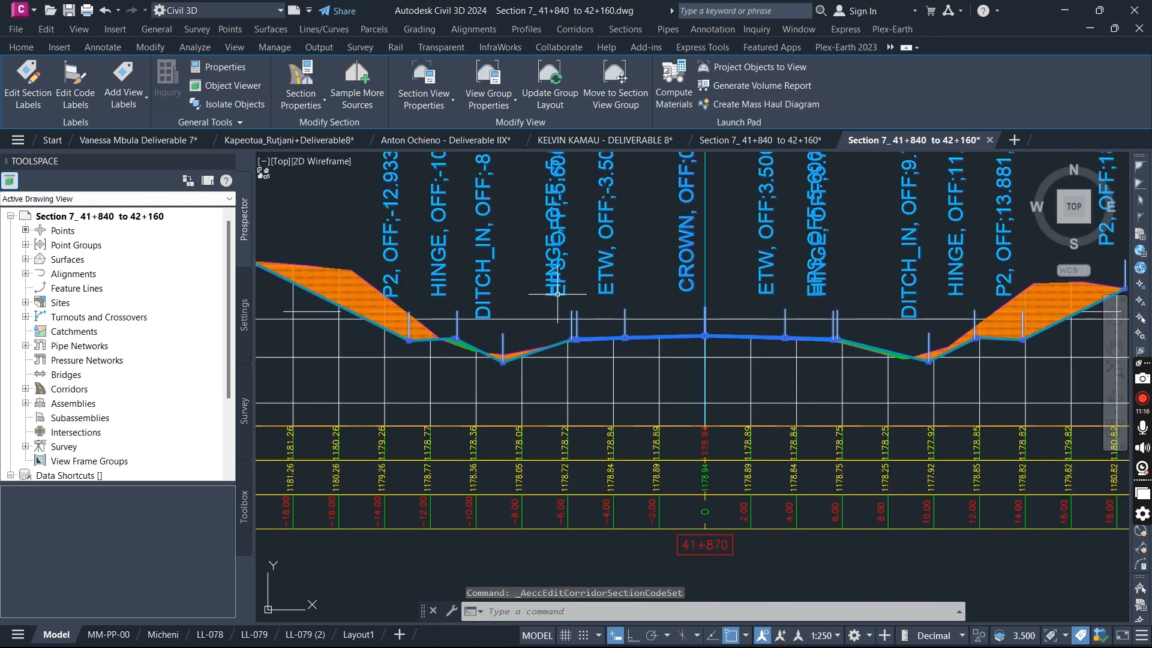
{"action": "scroll", "coordinate": [575, 336], "scroll_direction": "up", "scroll_amount": 5}
{"action": "scroll", "coordinate": [576, 335], "scroll_direction": "down", "scroll_amount": 5}
{"action": "scroll", "coordinate": [578, 336], "scroll_direction": "up", "scroll_amount": 2}
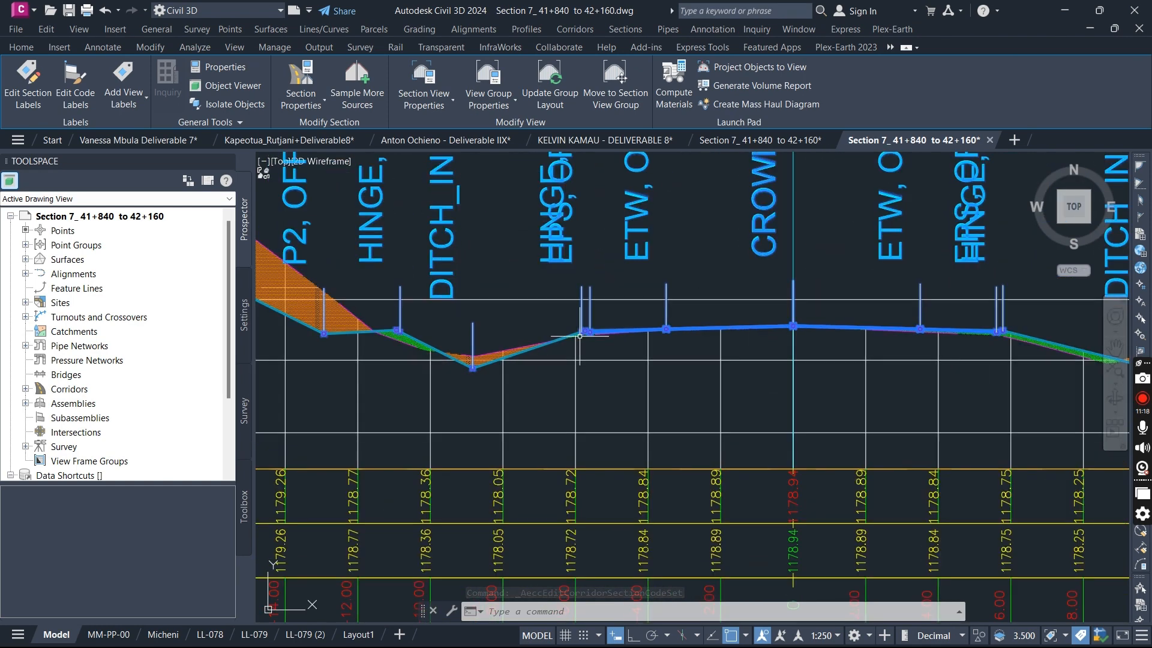
{"action": "scroll", "coordinate": [597, 336], "scroll_direction": "down", "scroll_amount": 2}
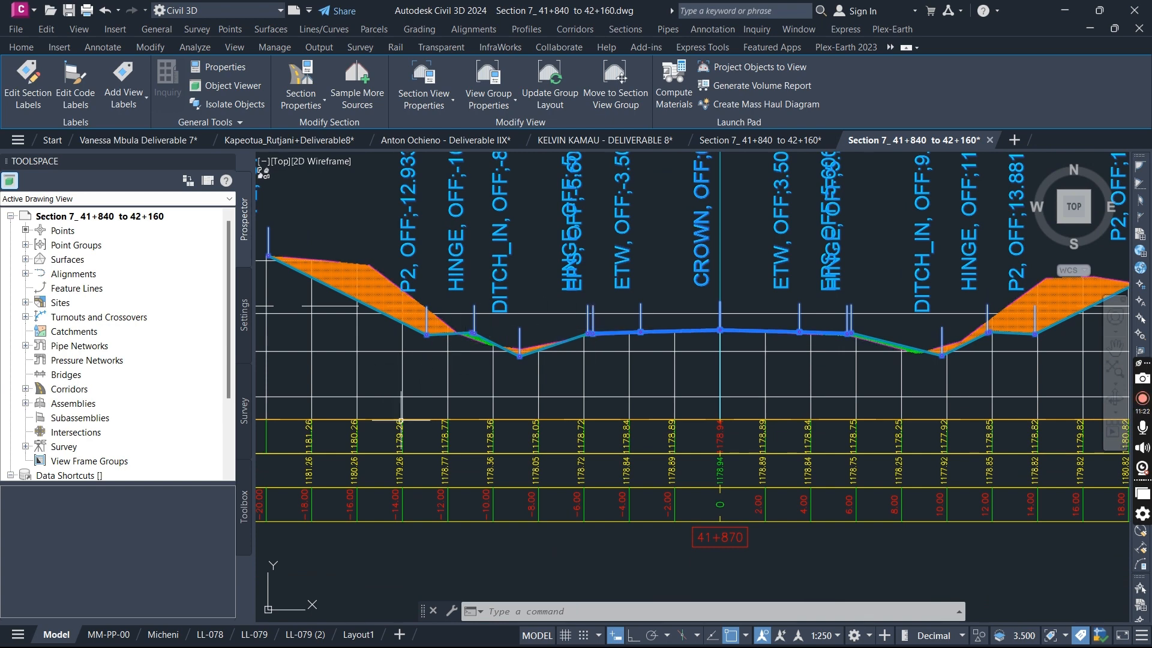
{"action": "left_click", "coordinate": [75, 90]}
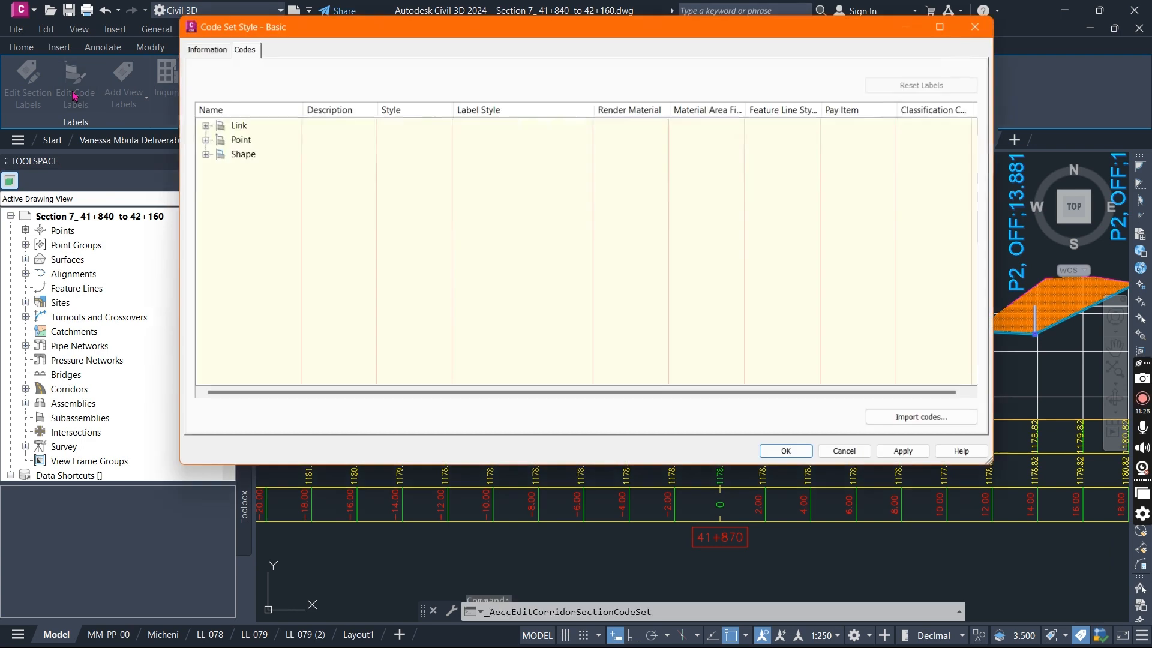
{"action": "left_click", "coordinate": [205, 140]}
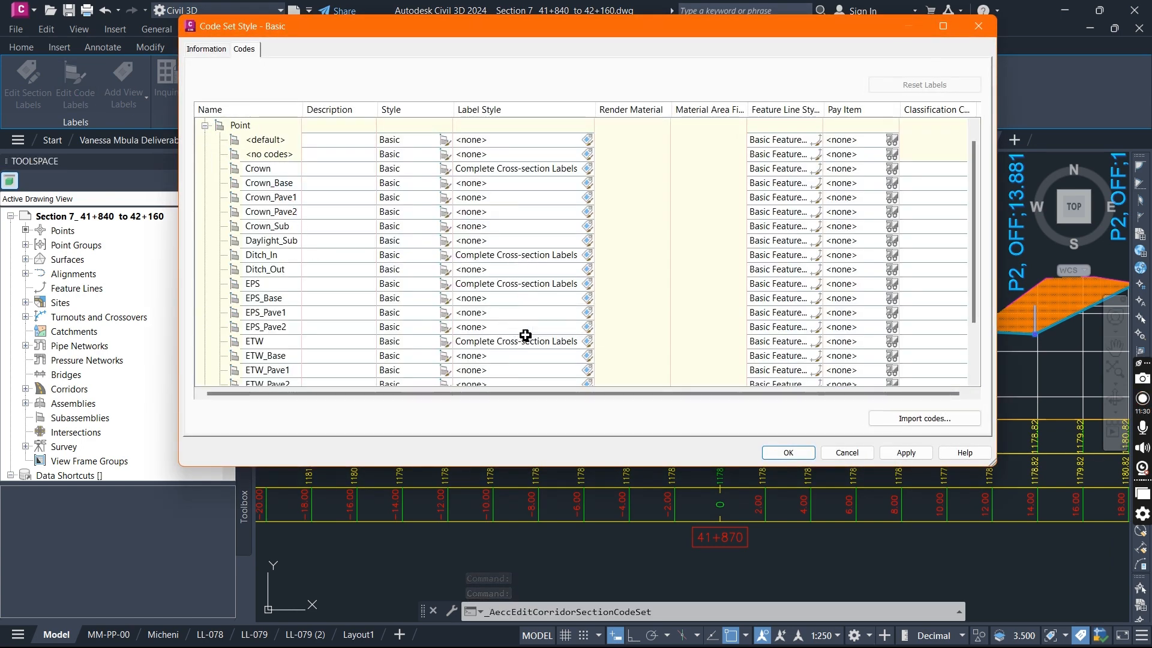
{"action": "scroll", "coordinate": [570, 307], "scroll_direction": "down", "scroll_amount": 2}
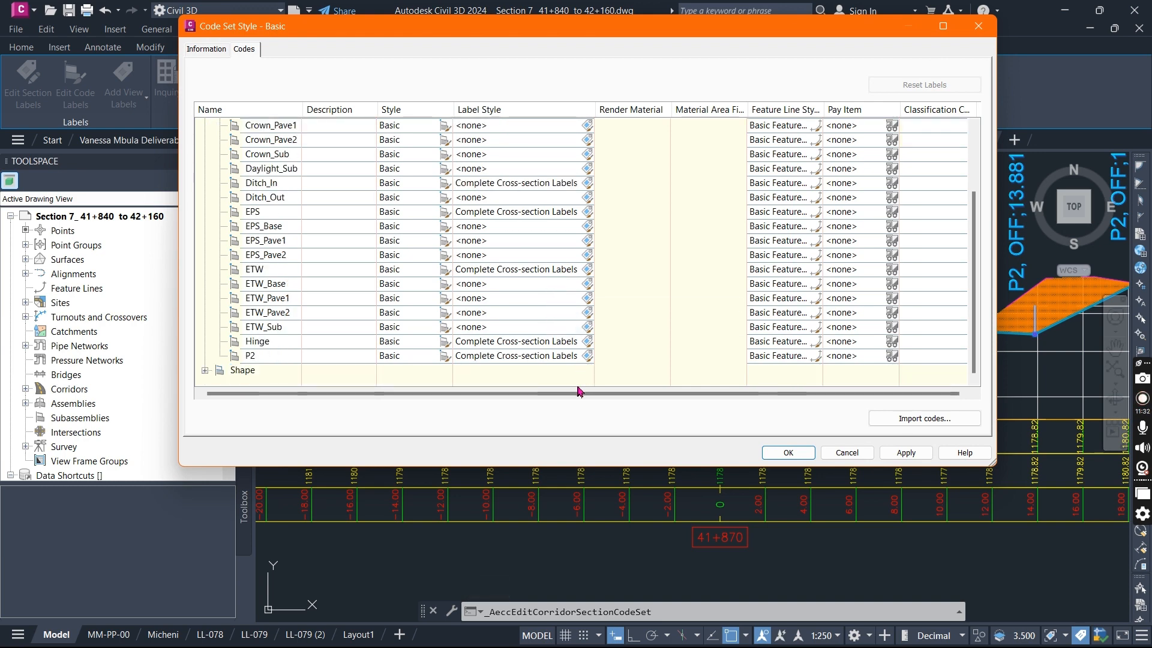
{"action": "left_click", "coordinate": [589, 347]}
{"action": "left_click", "coordinate": [581, 322]}
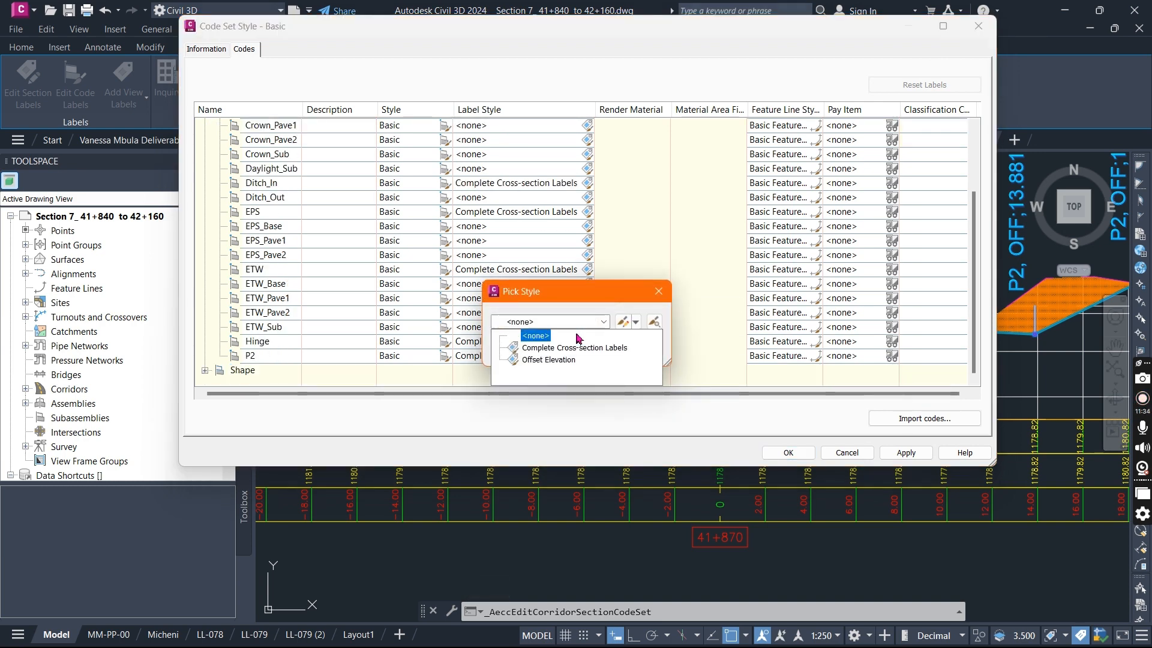
{"action": "left_click", "coordinate": [536, 332]}
{"action": "left_click", "coordinate": [519, 350]}
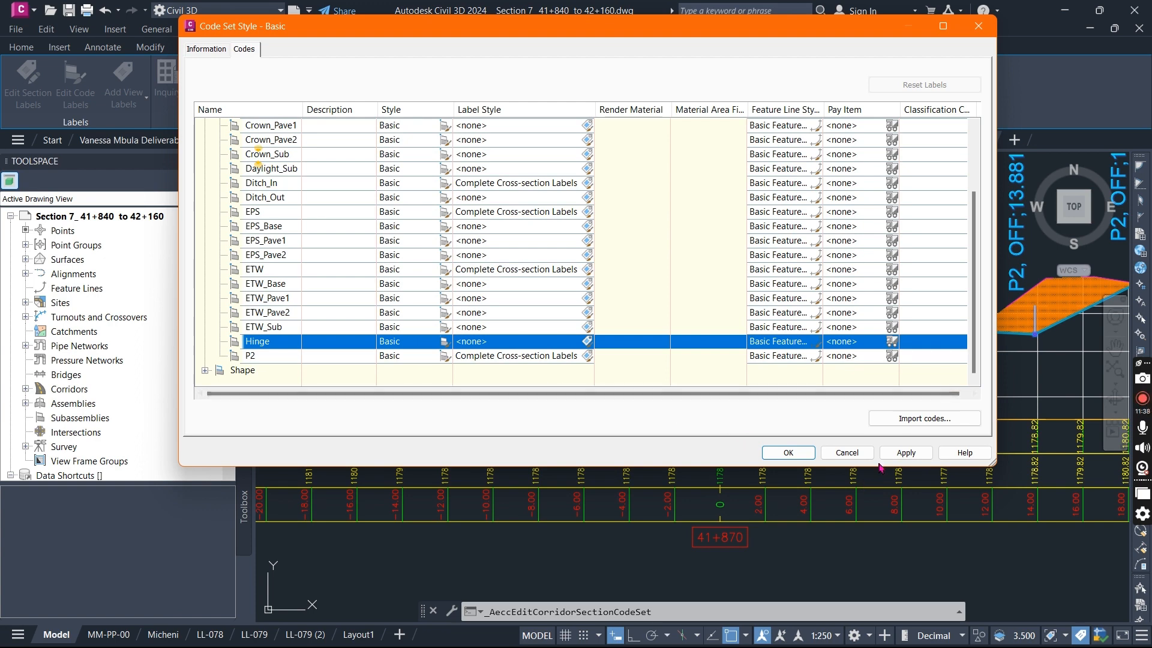
{"action": "left_click", "coordinate": [903, 454]}
{"action": "left_click", "coordinate": [903, 453]}
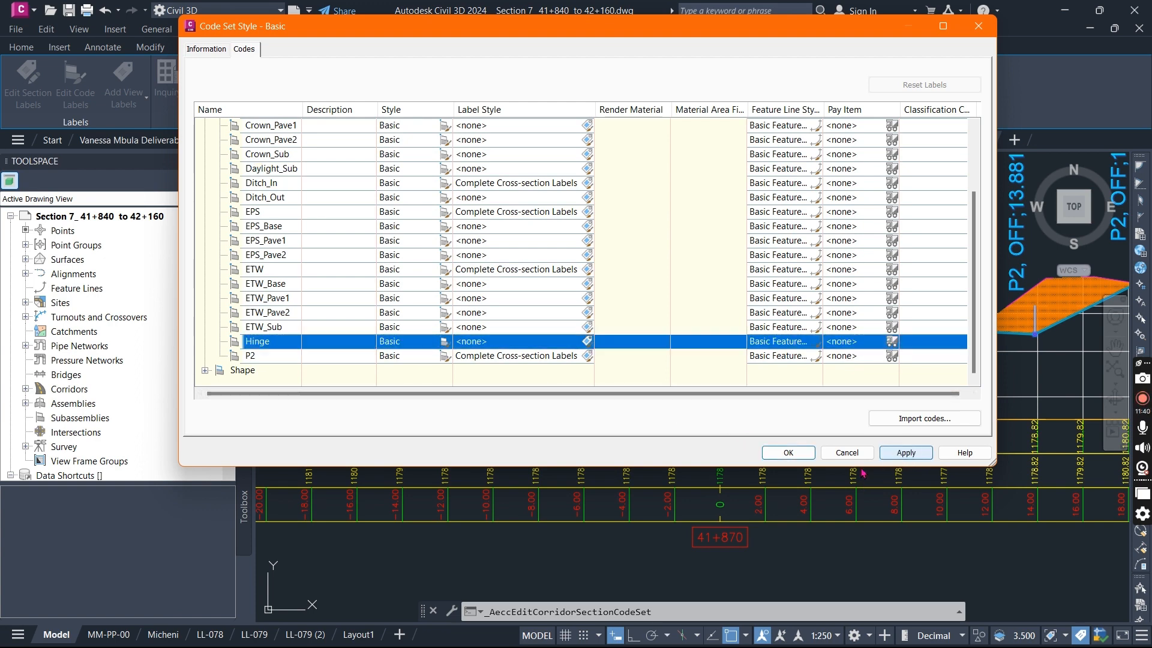
{"action": "left_click", "coordinate": [775, 454]}
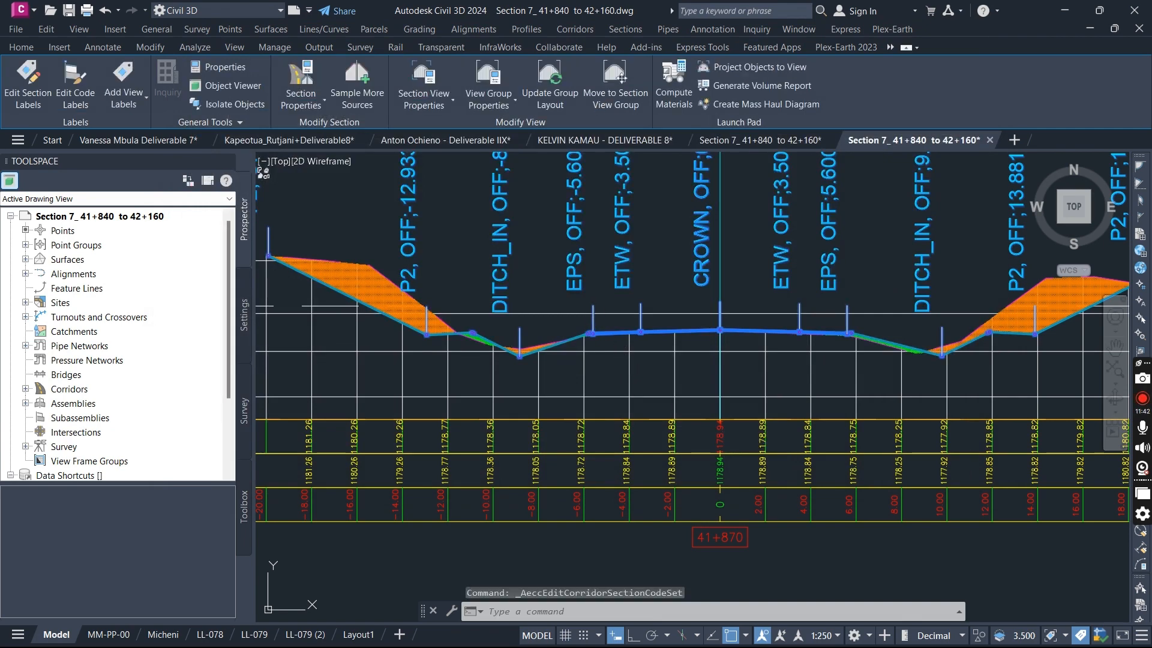
Deselect the corridor section and examine the spacing and full text of the point code labels at 41+870.
{"action": "scroll", "coordinate": [531, 339], "scroll_direction": "down", "scroll_amount": 2}
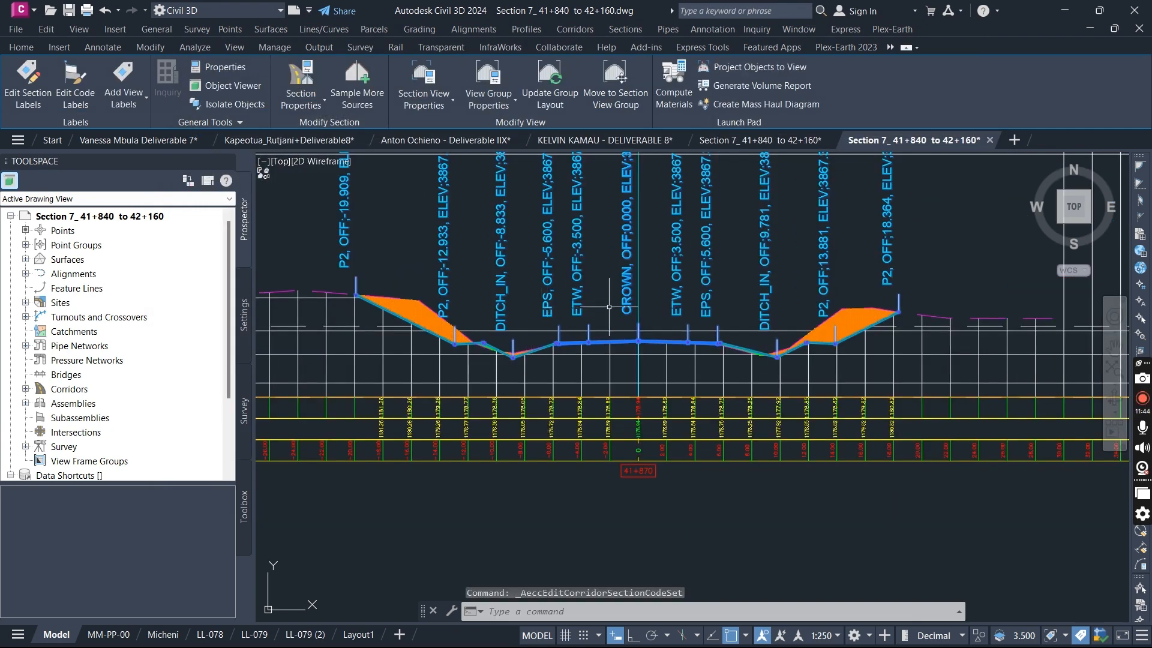
{"action": "key", "text": "Escape"}
{"action": "scroll", "coordinate": [810, 336], "scroll_direction": "up", "scroll_amount": 4}
{"action": "scroll", "coordinate": [626, 345], "scroll_direction": "down", "scroll_amount": 4}
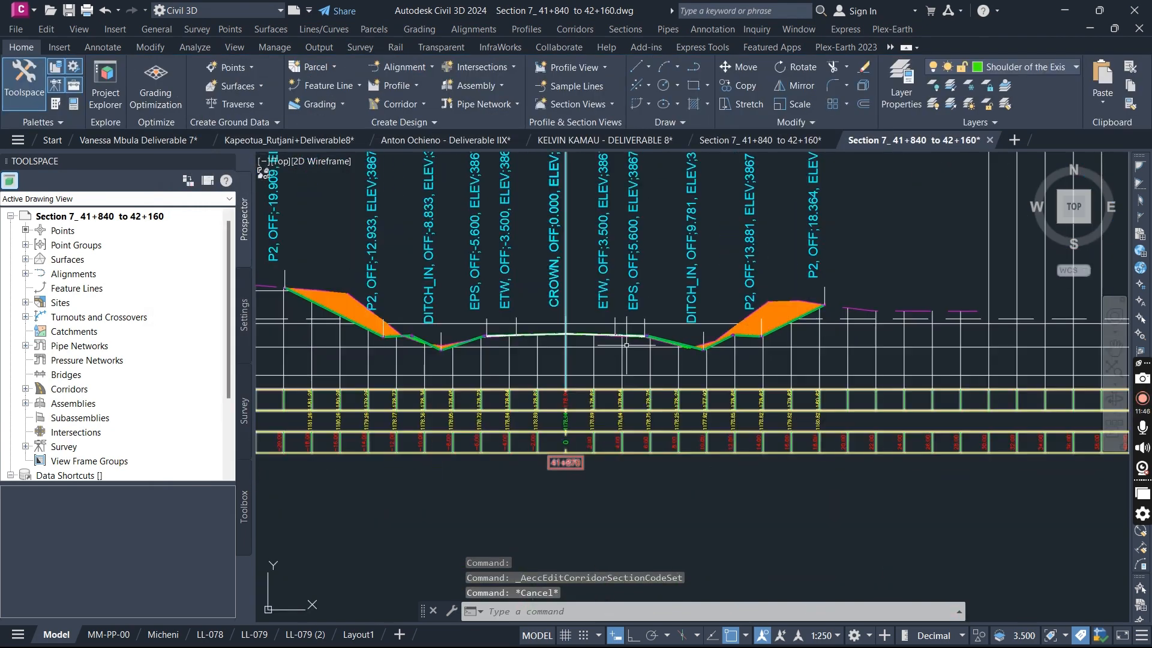
{"action": "scroll", "coordinate": [626, 342], "scroll_direction": "down", "scroll_amount": 4}
{"action": "scroll", "coordinate": [617, 326], "scroll_direction": "up", "scroll_amount": 6}
{"action": "scroll", "coordinate": [602, 315], "scroll_direction": "down", "scroll_amount": 3}
{"action": "scroll", "coordinate": [602, 315], "scroll_direction": "up", "scroll_amount": 1}
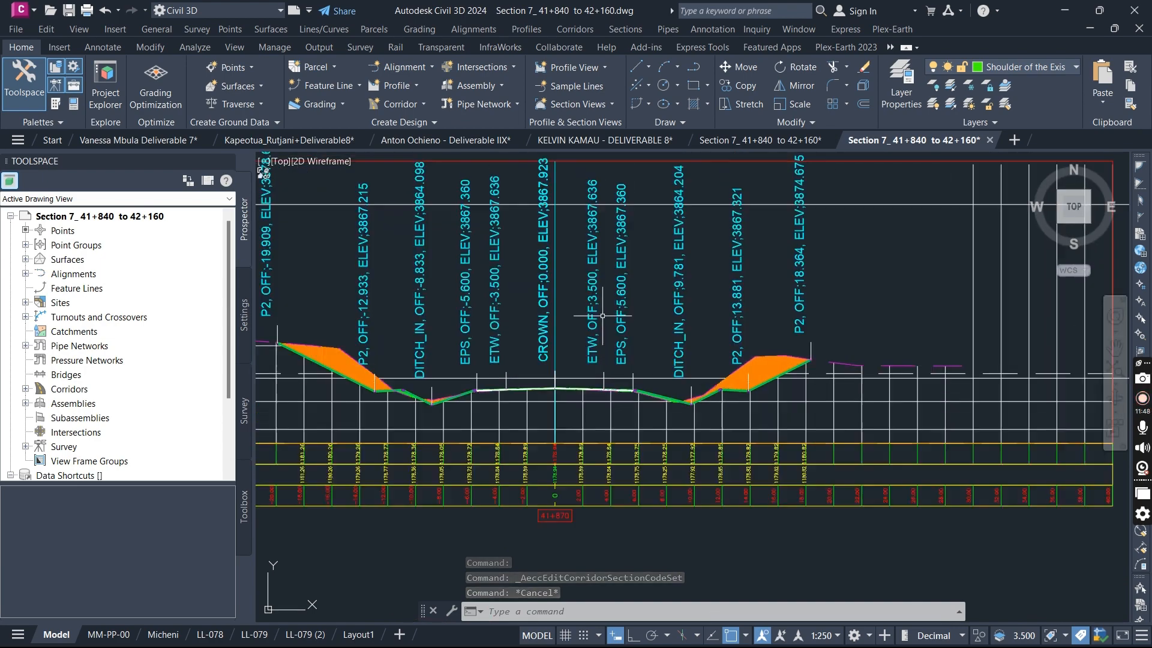
Examine the point code labels on the 41+870 cross-section and compare their spacing with the neighbouring section views.
{"action": "scroll", "coordinate": [602, 315], "scroll_direction": "up", "scroll_amount": 3}
{"action": "scroll", "coordinate": [606, 323], "scroll_direction": "down", "scroll_amount": 3}
{"action": "scroll", "coordinate": [617, 360], "scroll_direction": "up", "scroll_amount": 3}
{"action": "scroll", "coordinate": [685, 362], "scroll_direction": "down", "scroll_amount": 3}
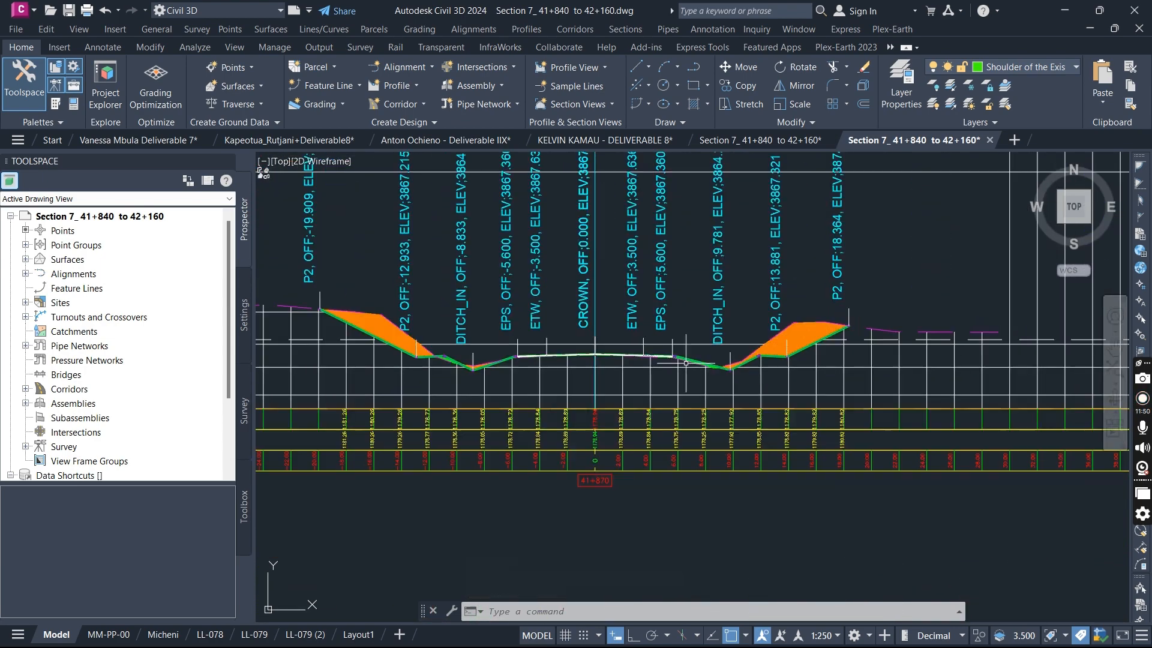
{"action": "scroll", "coordinate": [685, 363], "scroll_direction": "down", "scroll_amount": 3}
{"action": "scroll", "coordinate": [648, 365], "scroll_direction": "up", "scroll_amount": 3}
{"action": "scroll", "coordinate": [609, 367], "scroll_direction": "down", "scroll_amount": 4}
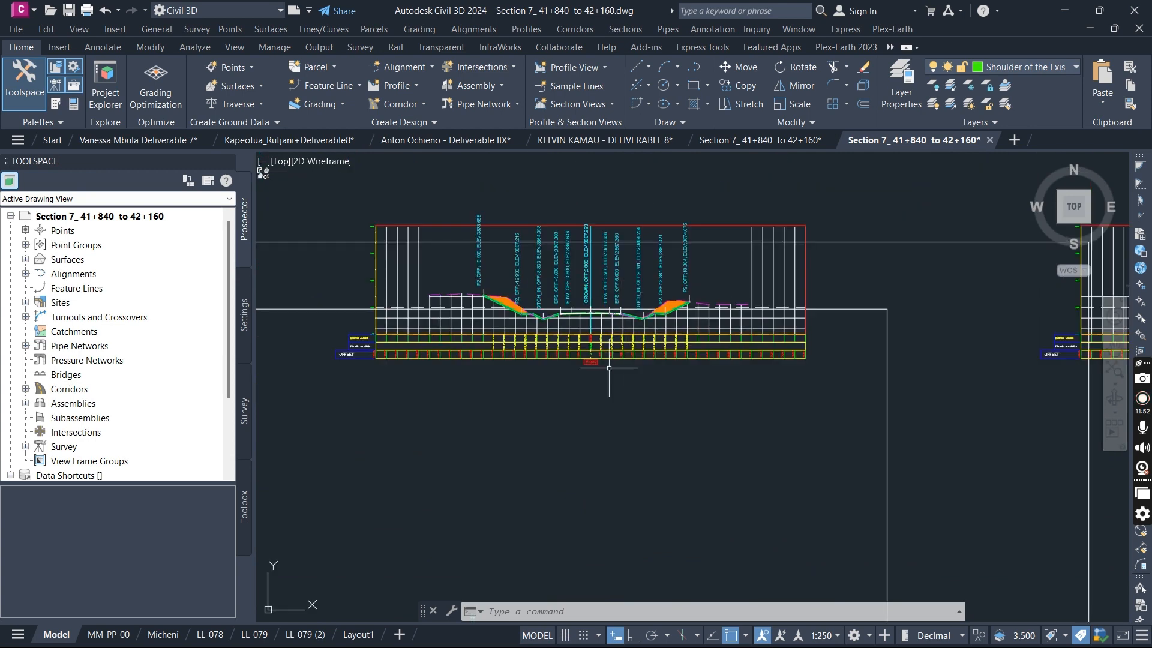
{"action": "scroll", "coordinate": [608, 367], "scroll_direction": "down", "scroll_amount": 4}
{"action": "scroll", "coordinate": [812, 370], "scroll_direction": "up", "scroll_amount": 2}
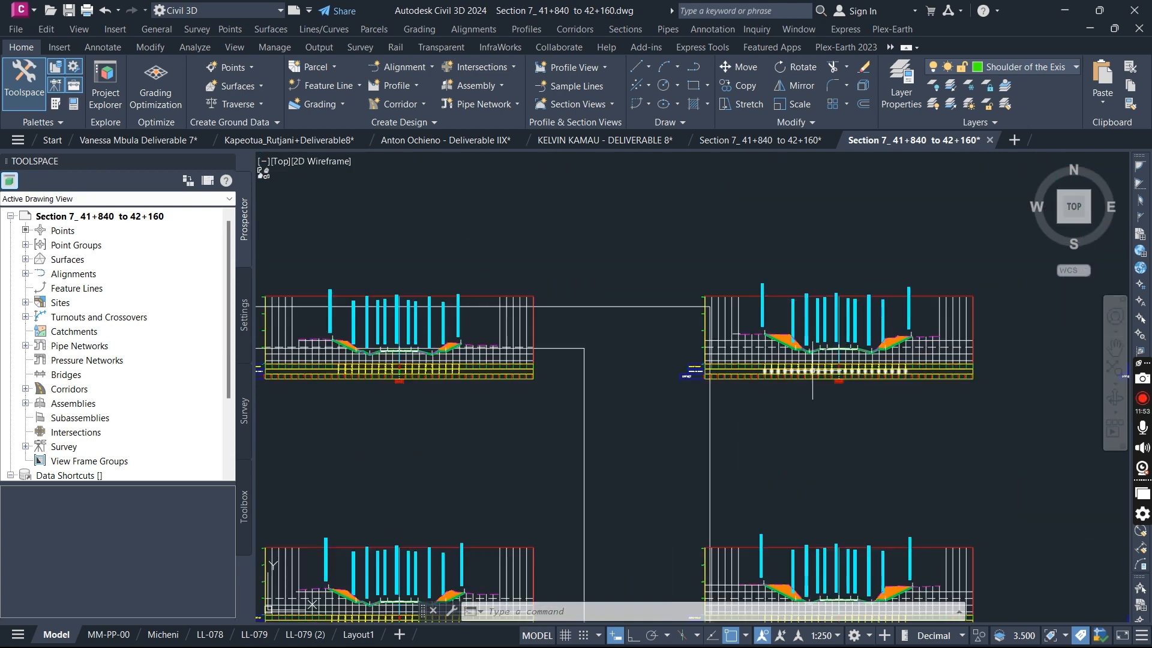
Select one of the section views and update the layout of its section view group, then clear the selection.
{"action": "left_click", "coordinate": [696, 374]}
{"action": "scroll", "coordinate": [654, 408], "scroll_direction": "down", "scroll_amount": 3}
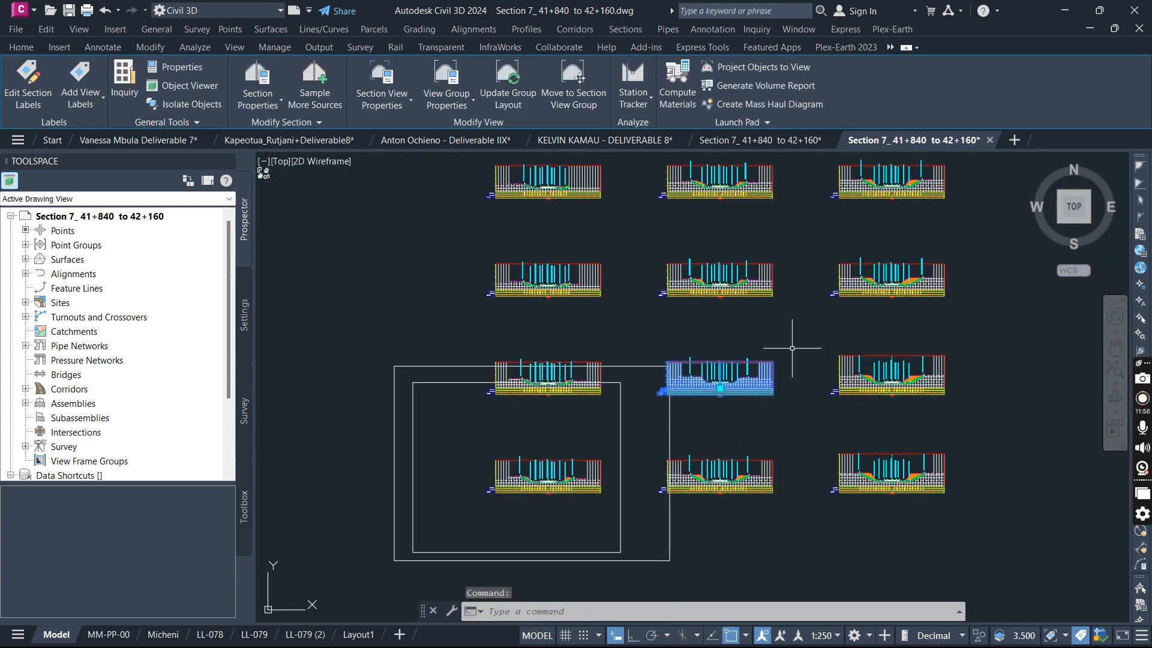
{"action": "scroll", "coordinate": [756, 401], "scroll_direction": "down", "scroll_amount": 5}
{"action": "scroll", "coordinate": [661, 433], "scroll_direction": "up", "scroll_amount": 8}
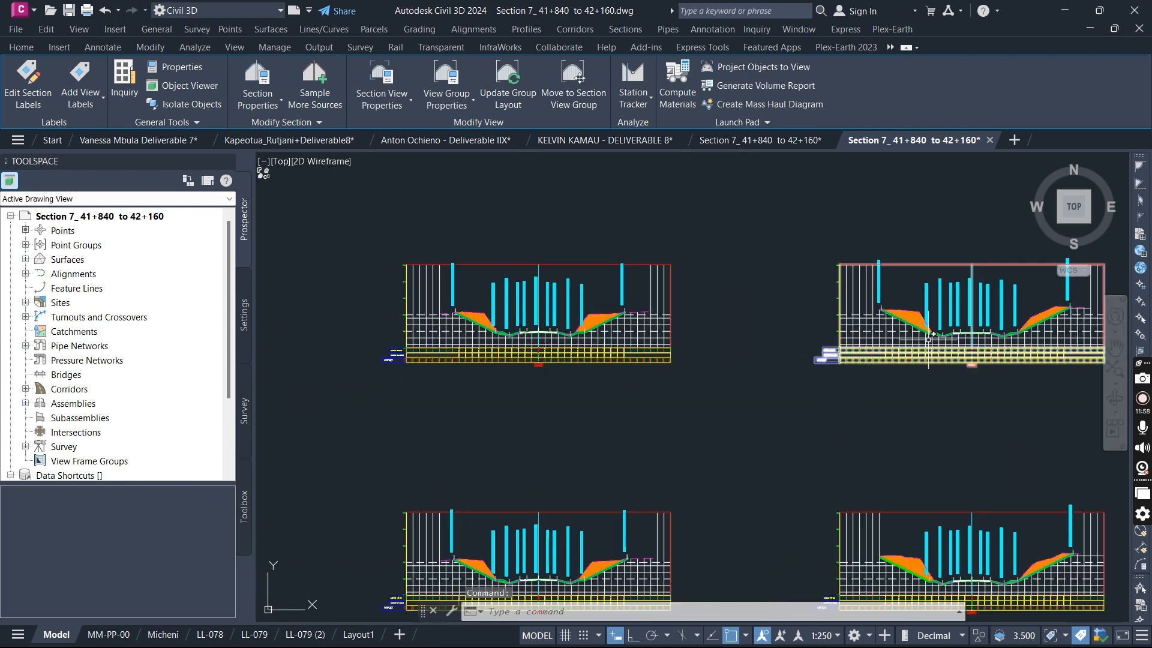
{"action": "scroll", "coordinate": [733, 293], "scroll_direction": "down", "scroll_amount": 5}
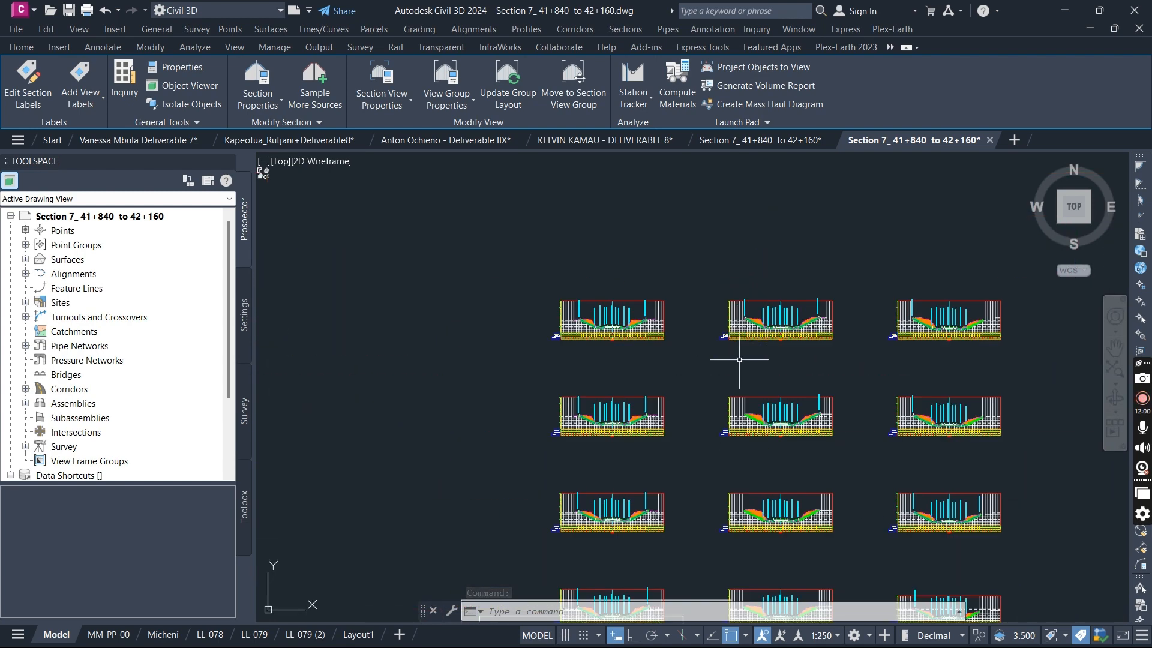
{"action": "scroll", "coordinate": [739, 360], "scroll_direction": "down", "scroll_amount": 5}
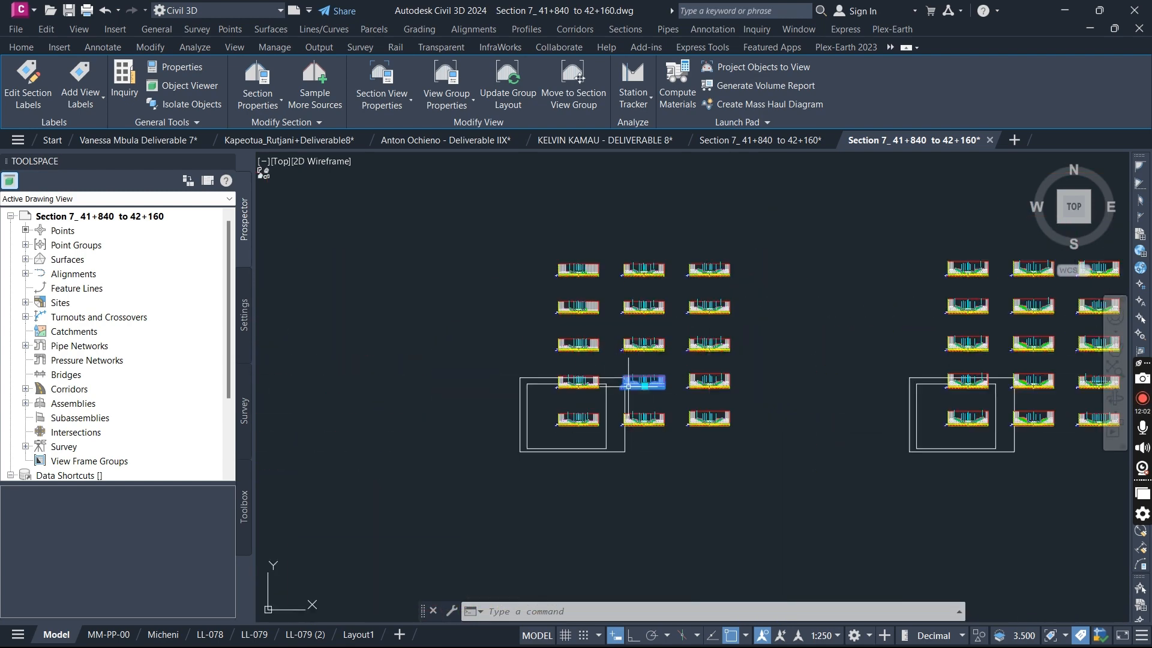
{"action": "scroll", "coordinate": [628, 386], "scroll_direction": "up", "scroll_amount": 6}
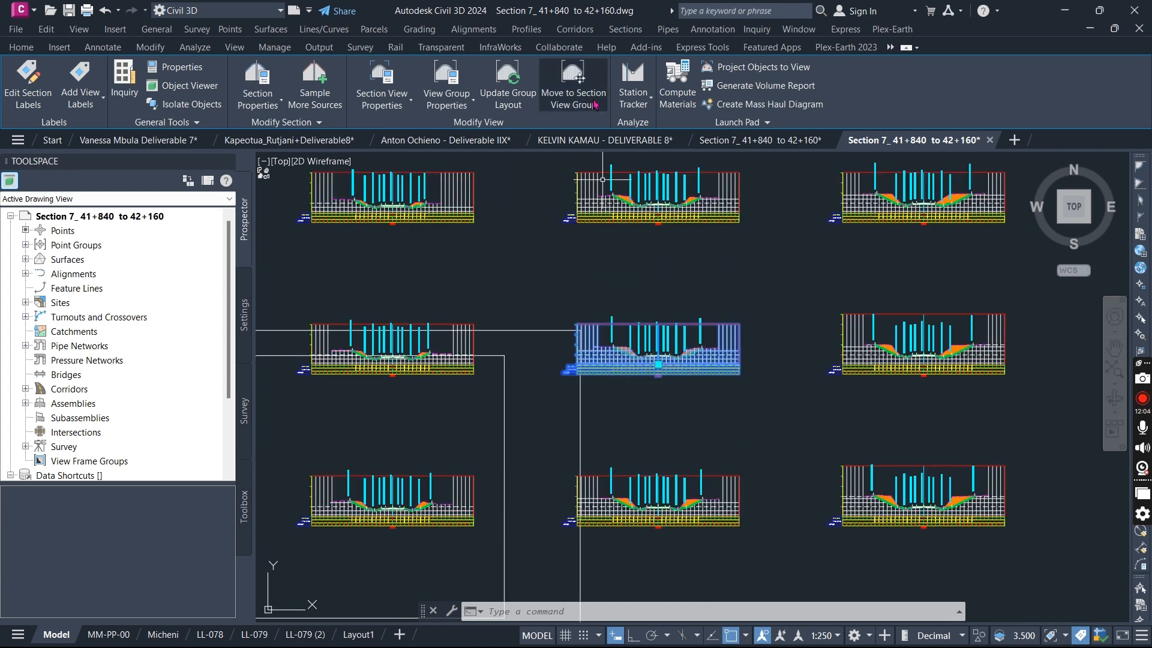
{"action": "left_click", "coordinate": [522, 110]}
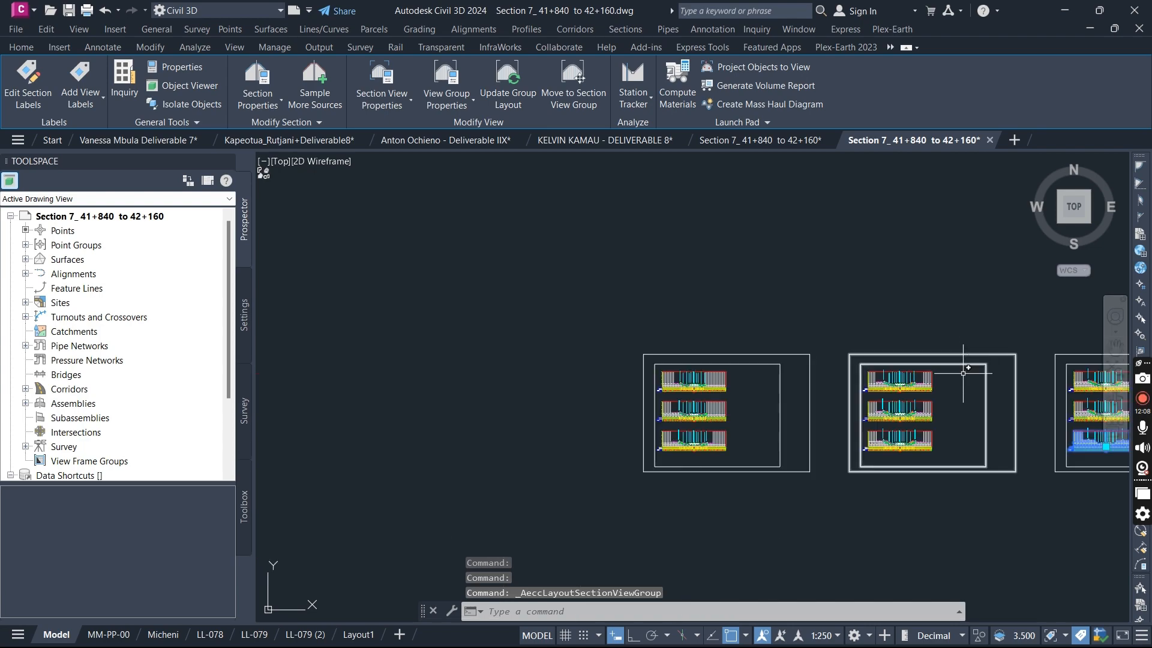
{"action": "scroll", "coordinate": [966, 372], "scroll_direction": "up", "scroll_amount": 6}
{"action": "scroll", "coordinate": [446, 370], "scroll_direction": "down", "scroll_amount": 3}
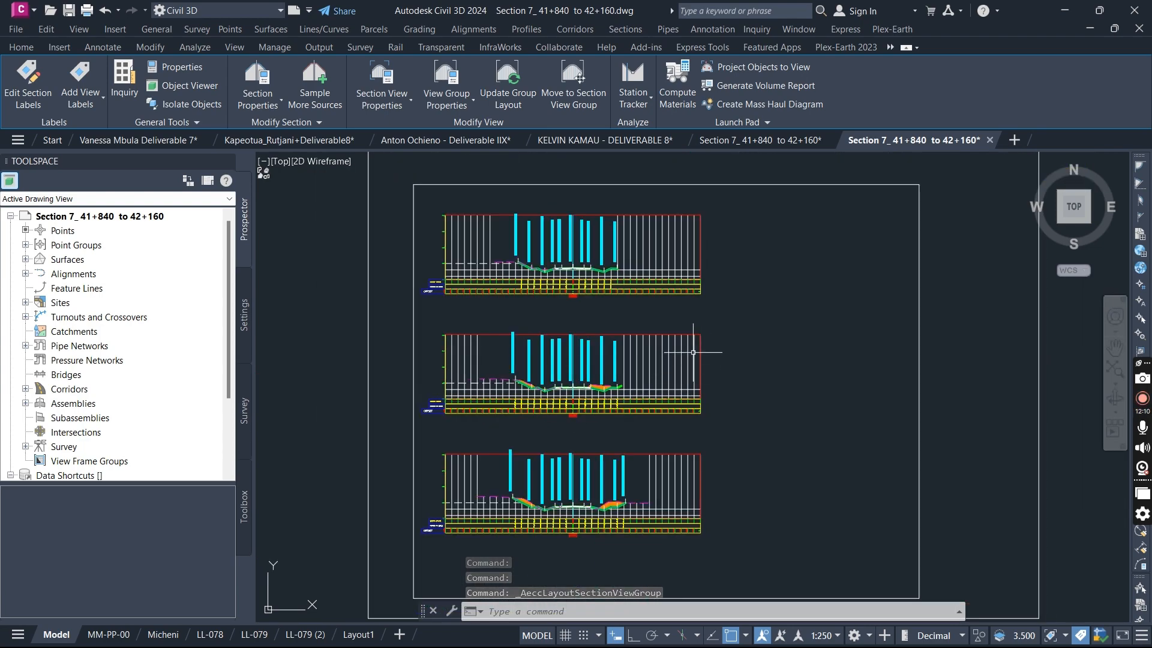
{"action": "scroll", "coordinate": [693, 352], "scroll_direction": "down", "scroll_amount": 2}
{"action": "scroll", "coordinate": [686, 336], "scroll_direction": "up", "scroll_amount": 8}
{"action": "key", "text": "Escape"}
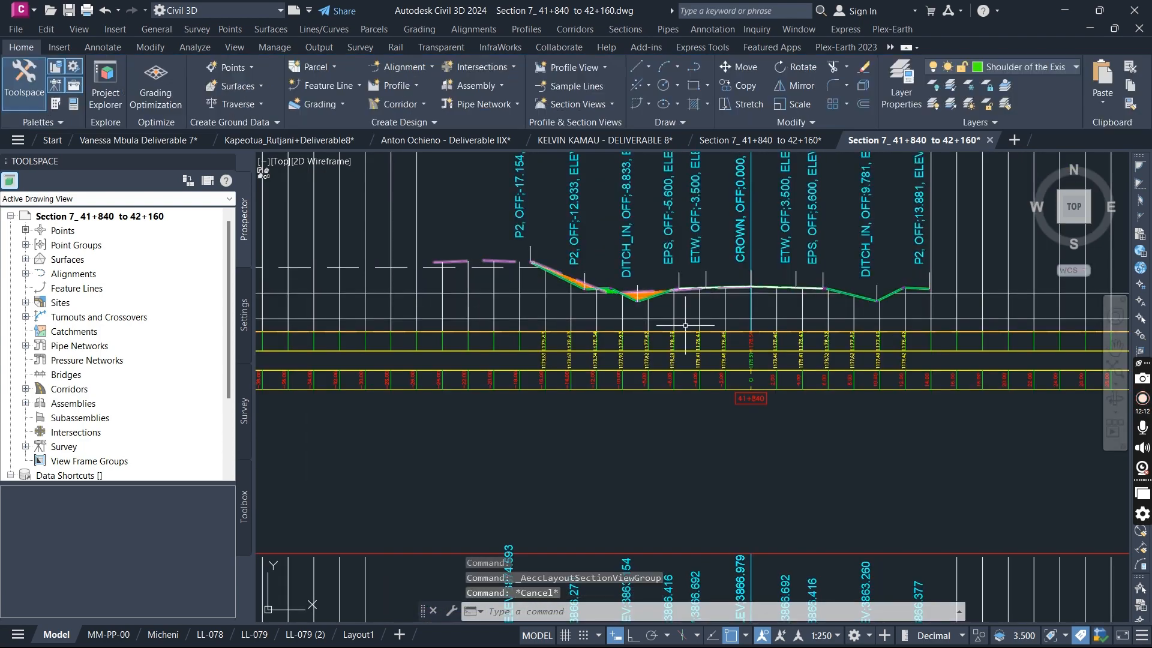
Examine the code, offset and elevation labels on the 41+840 cross-section for spacing and readability.
{"action": "scroll", "coordinate": [685, 325], "scroll_direction": "down", "scroll_amount": 3}
{"action": "scroll", "coordinate": [759, 366], "scroll_direction": "up", "scroll_amount": 6}
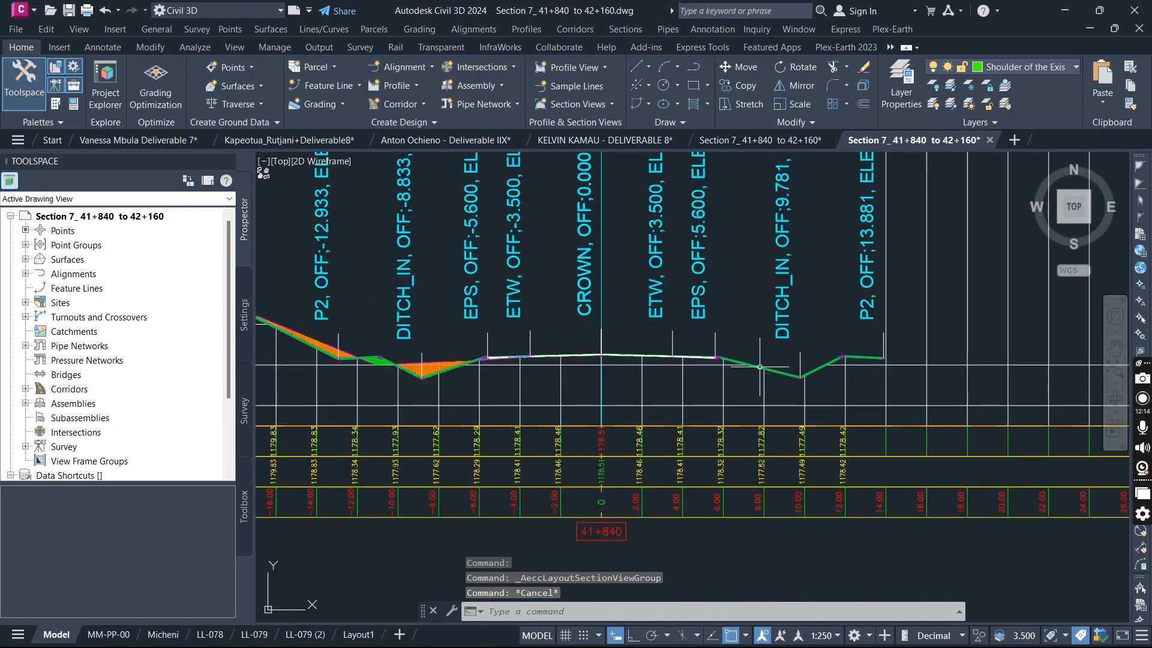
{"action": "scroll", "coordinate": [759, 366], "scroll_direction": "down", "scroll_amount": 4}
{"action": "scroll", "coordinate": [750, 372], "scroll_direction": "up", "scroll_amount": 4}
{"action": "scroll", "coordinate": [708, 390], "scroll_direction": "down", "scroll_amount": 4}
{"action": "scroll", "coordinate": [670, 413], "scroll_direction": "up", "scroll_amount": 2}
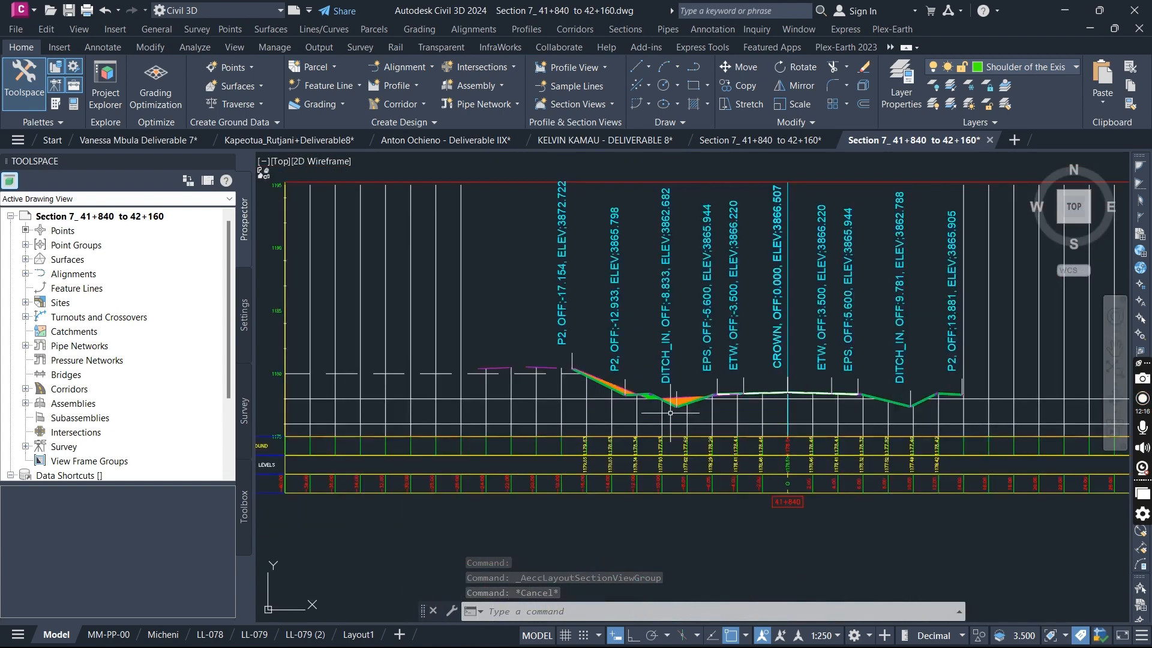
{"action": "scroll", "coordinate": [670, 412], "scroll_direction": "up", "scroll_amount": 2}
{"action": "scroll", "coordinate": [598, 442], "scroll_direction": "down", "scroll_amount": 4}
{"action": "scroll", "coordinate": [663, 394], "scroll_direction": "up", "scroll_amount": 4}
{"action": "scroll", "coordinate": [616, 385], "scroll_direction": "down", "scroll_amount": 4}
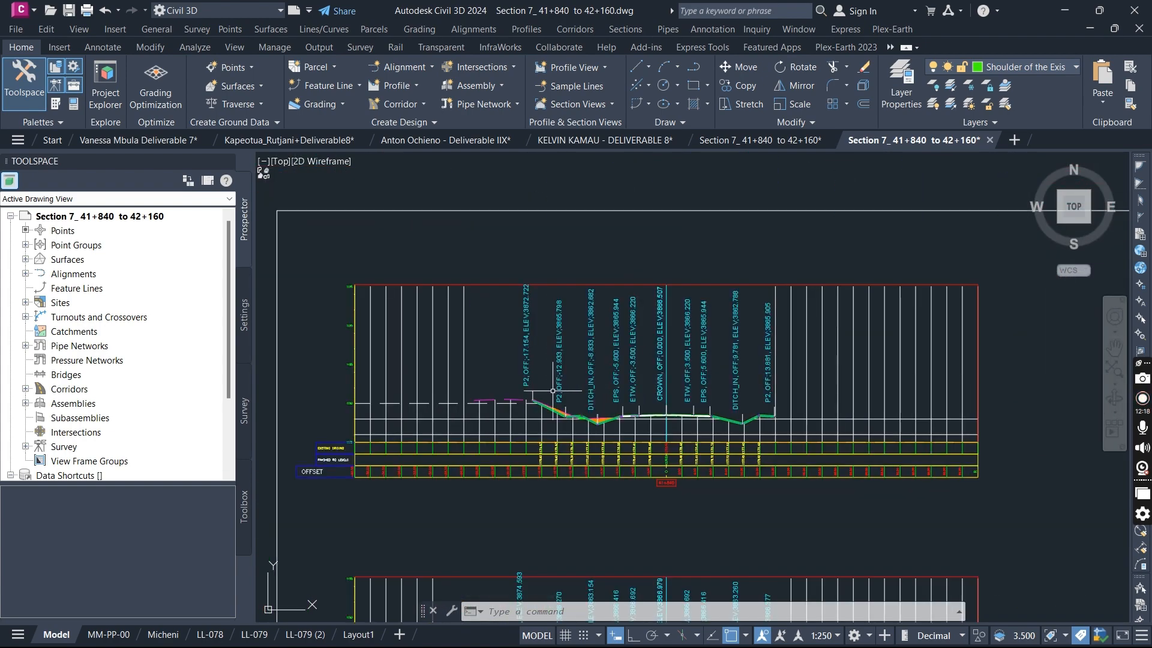
Read the offset and level values in the data bands beneath the 41+840 cross-section.
{"action": "scroll", "coordinate": [552, 391], "scroll_direction": "up", "scroll_amount": 4}
{"action": "scroll", "coordinate": [623, 454], "scroll_direction": "down", "scroll_amount": 4}
{"action": "scroll", "coordinate": [557, 391], "scroll_direction": "up", "scroll_amount": 5}
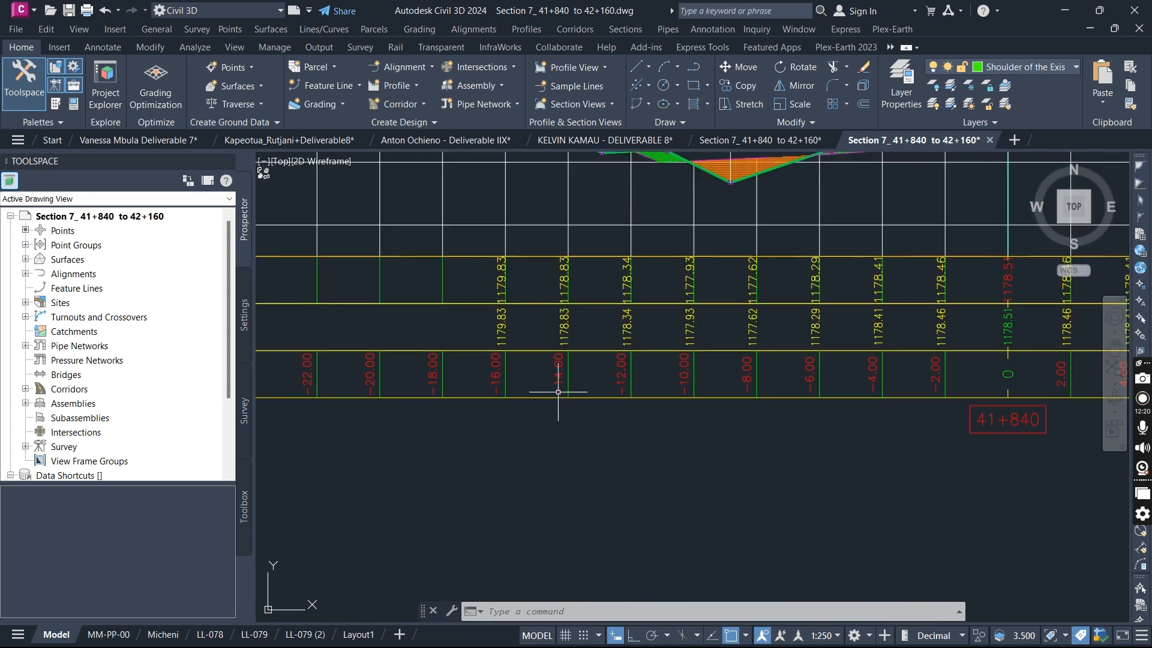
{"action": "scroll", "coordinate": [518, 370], "scroll_direction": "down", "scroll_amount": 5}
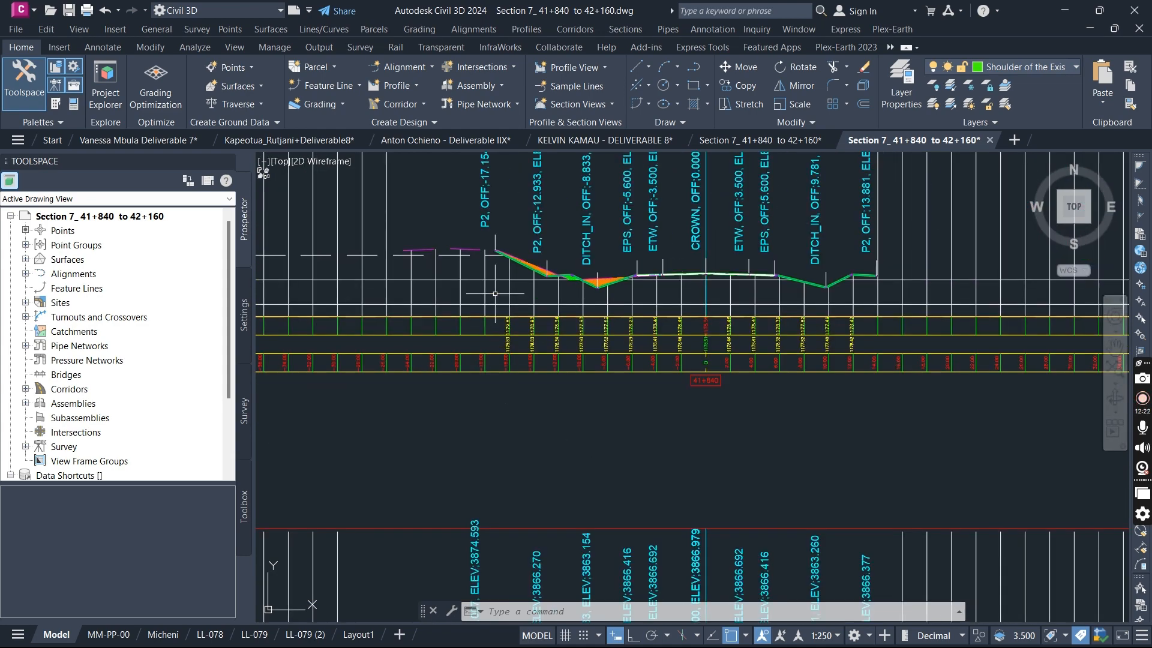
{"action": "scroll", "coordinate": [509, 347], "scroll_direction": "up", "scroll_amount": 2}
{"action": "scroll", "coordinate": [643, 373], "scroll_direction": "down", "scroll_amount": 5}
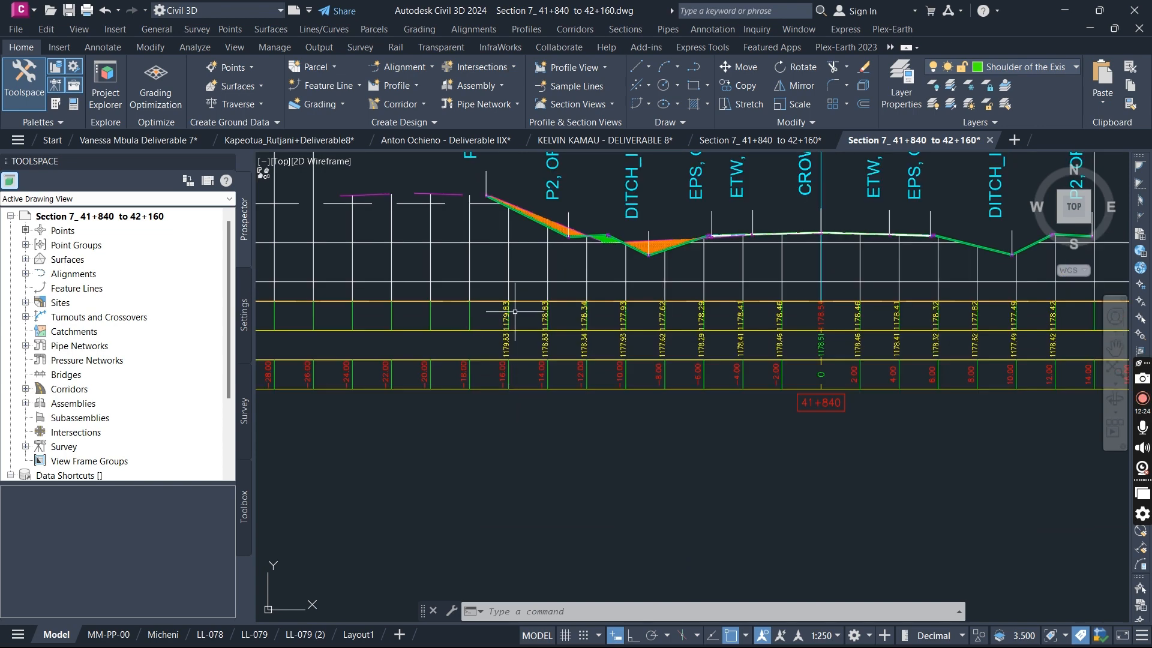
{"action": "scroll", "coordinate": [643, 374], "scroll_direction": "up", "scroll_amount": 6}
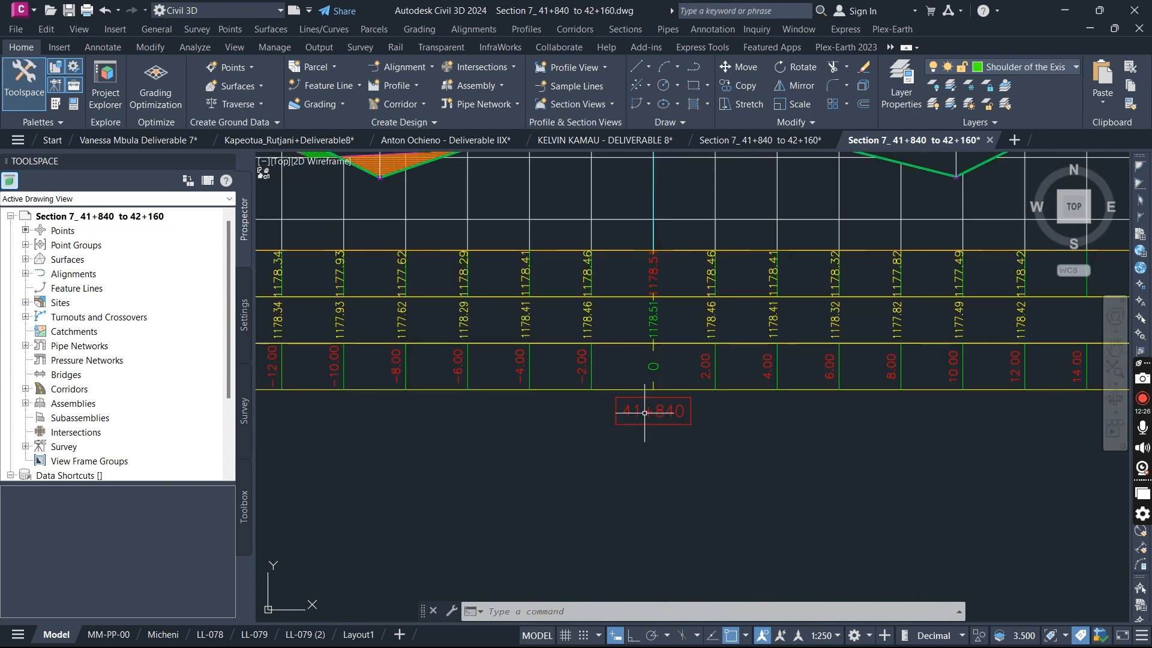
Examine the point code labels and cut areas on the 41+880 cross-section.
{"action": "scroll", "coordinate": [499, 381], "scroll_direction": "down", "scroll_amount": 10}
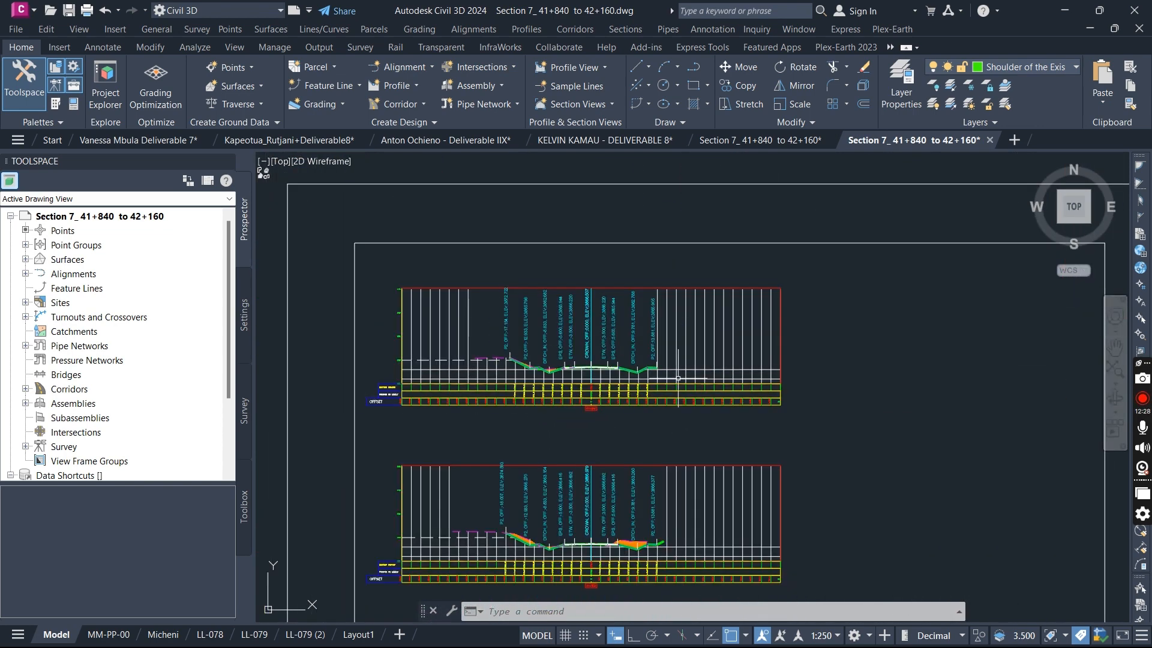
{"action": "scroll", "coordinate": [632, 361], "scroll_direction": "up", "scroll_amount": 10}
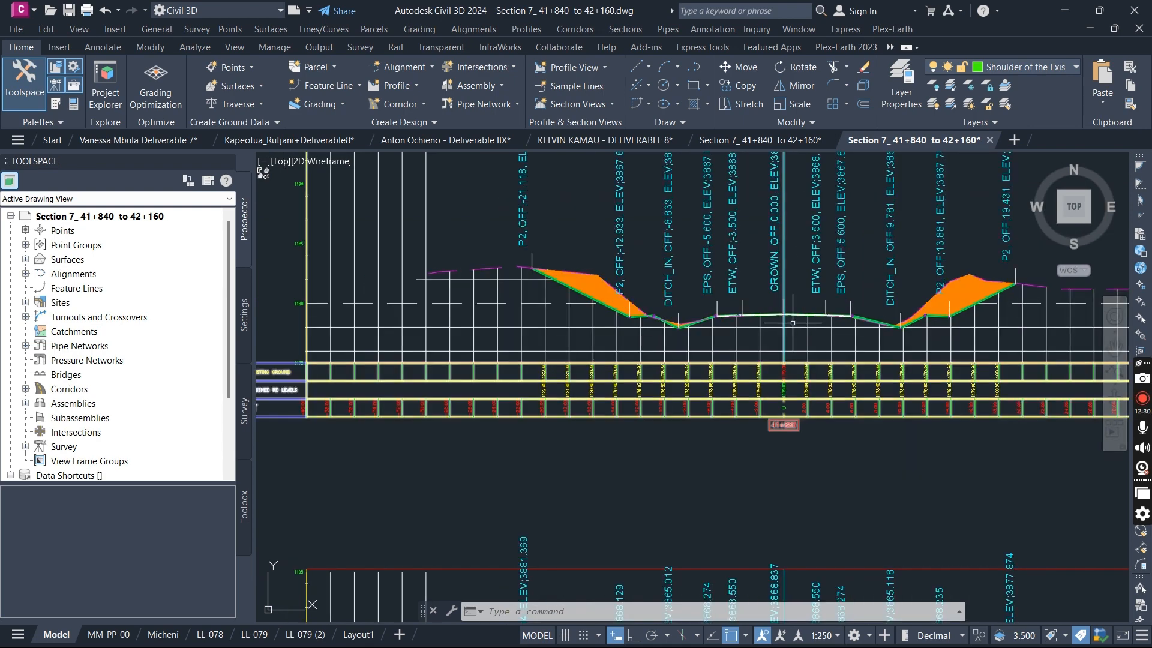
{"action": "scroll", "coordinate": [1060, 300], "scroll_direction": "up", "scroll_amount": 4}
{"action": "scroll", "coordinate": [1060, 300], "scroll_direction": "down", "scroll_amount": 2}
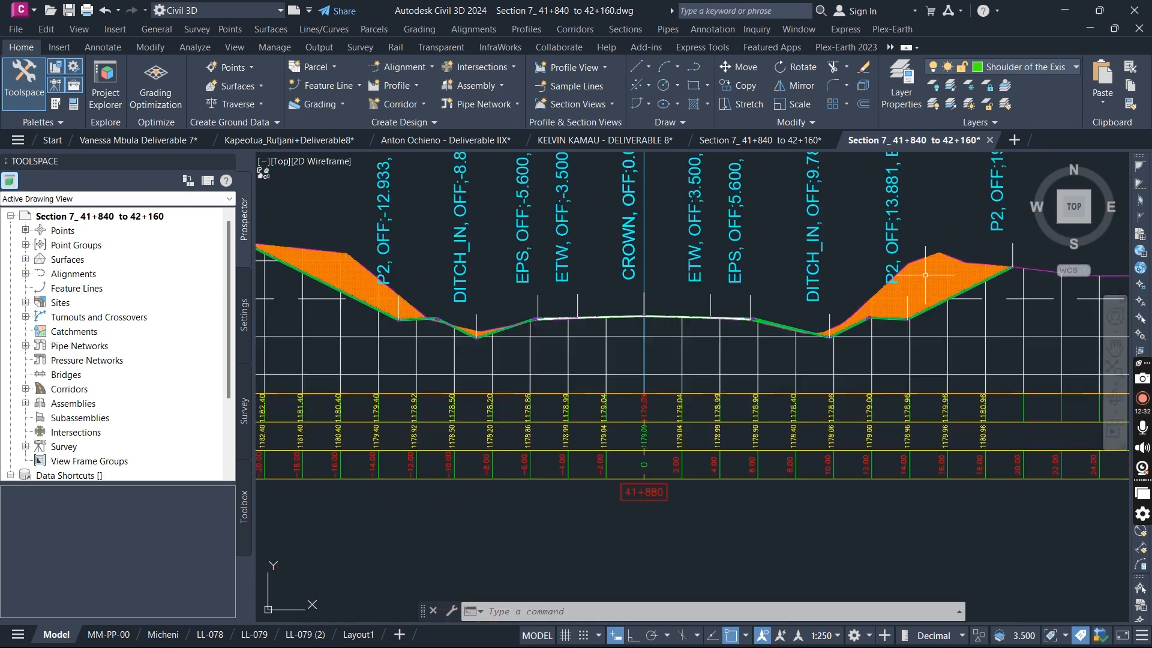
{"action": "scroll", "coordinate": [823, 363], "scroll_direction": "down", "scroll_amount": 4}
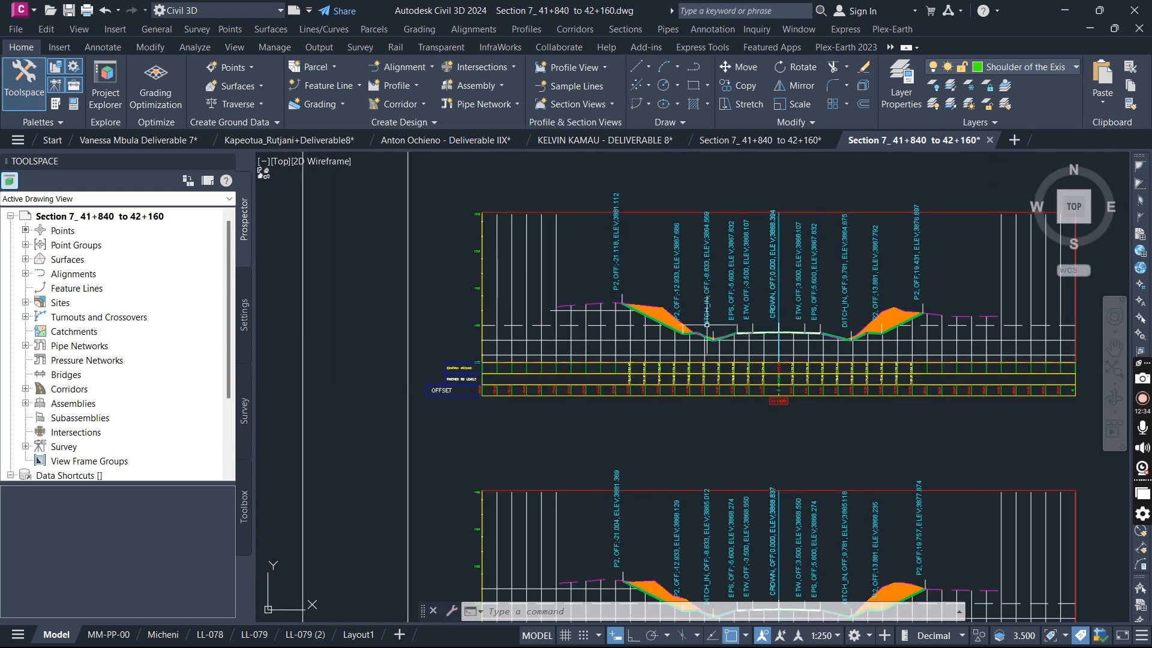
{"action": "scroll", "coordinate": [824, 364], "scroll_direction": "up", "scroll_amount": 7}
{"action": "scroll", "coordinate": [823, 363], "scroll_direction": "down", "scroll_amount": 6}
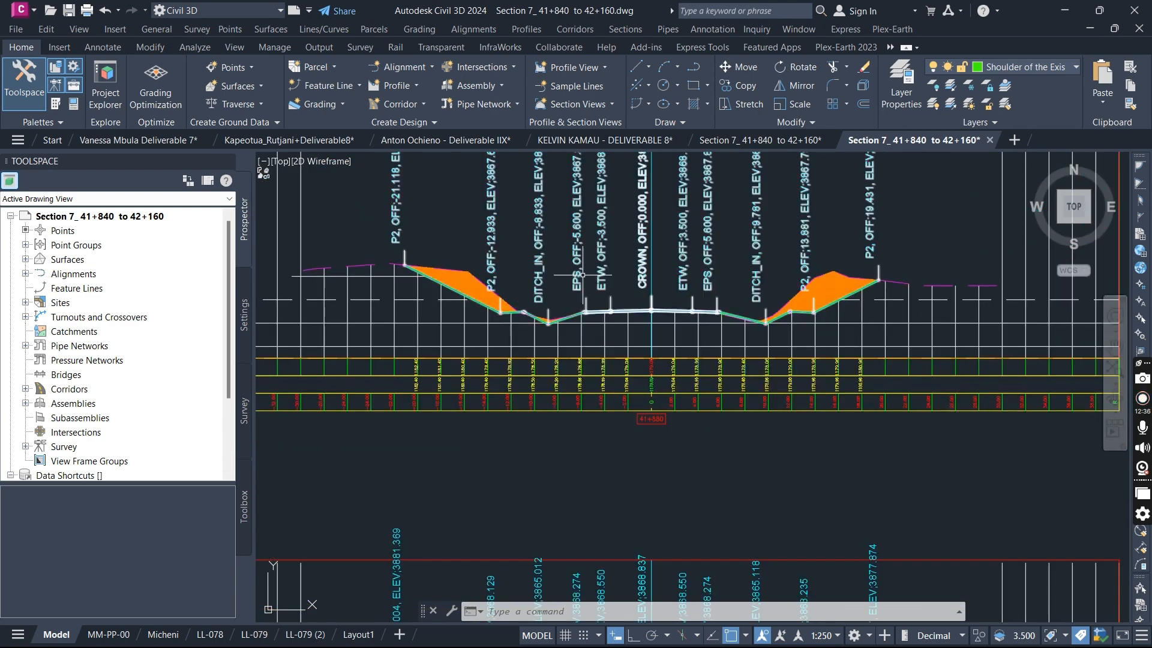
Examine the corridor points between DITCH_IN and the outer P2 on the positive-offset side of the 41+890 cross-section.
{"action": "scroll", "coordinate": [655, 490], "scroll_direction": "up", "scroll_amount": 6}
{"action": "scroll", "coordinate": [655, 490], "scroll_direction": "up", "scroll_amount": 2}
{"action": "scroll", "coordinate": [715, 387], "scroll_direction": "down", "scroll_amount": 5}
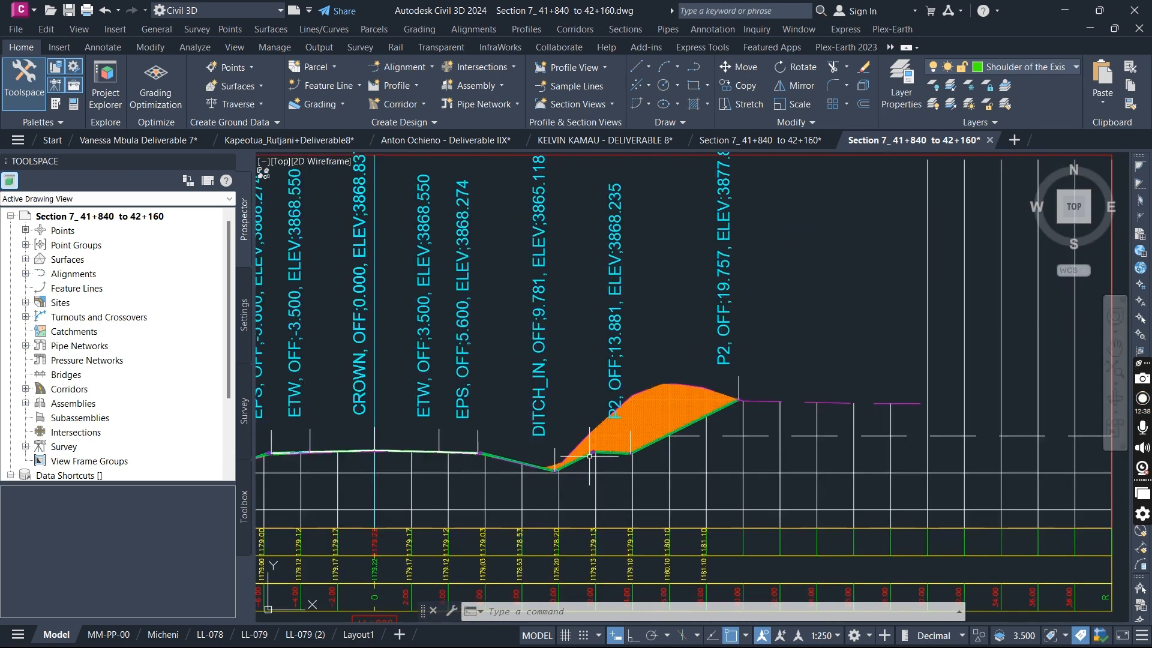
{"action": "scroll", "coordinate": [600, 432], "scroll_direction": "up", "scroll_amount": 4}
{"action": "scroll", "coordinate": [600, 467], "scroll_direction": "up", "scroll_amount": 4}
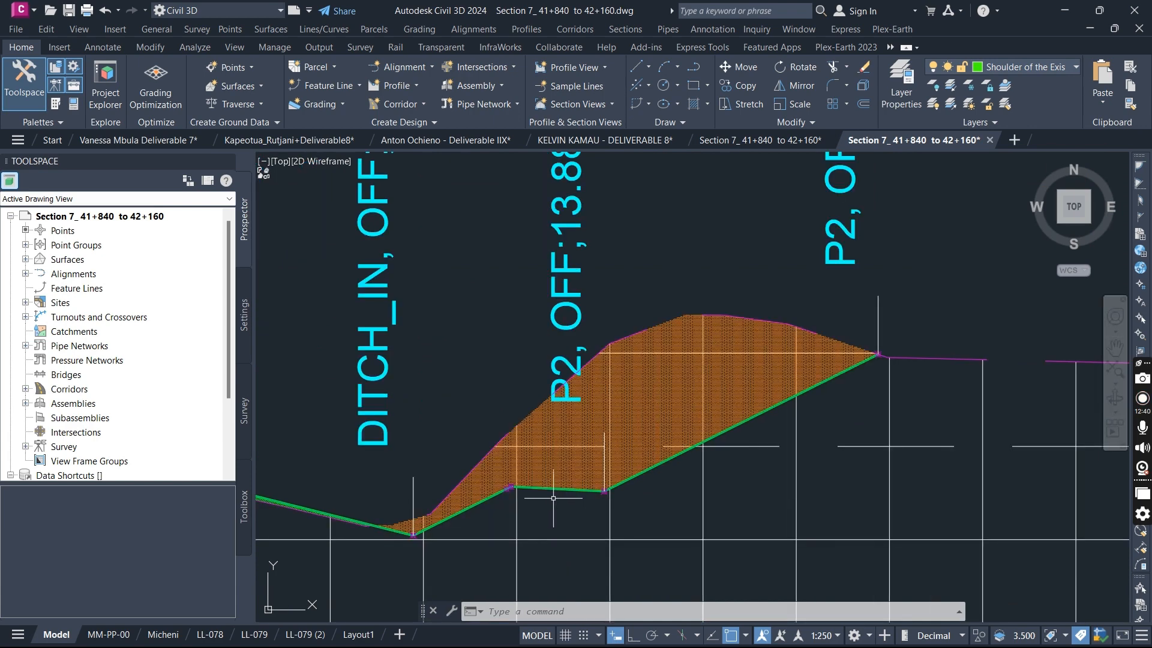
{"action": "scroll", "coordinate": [507, 483], "scroll_direction": "up", "scroll_amount": 6}
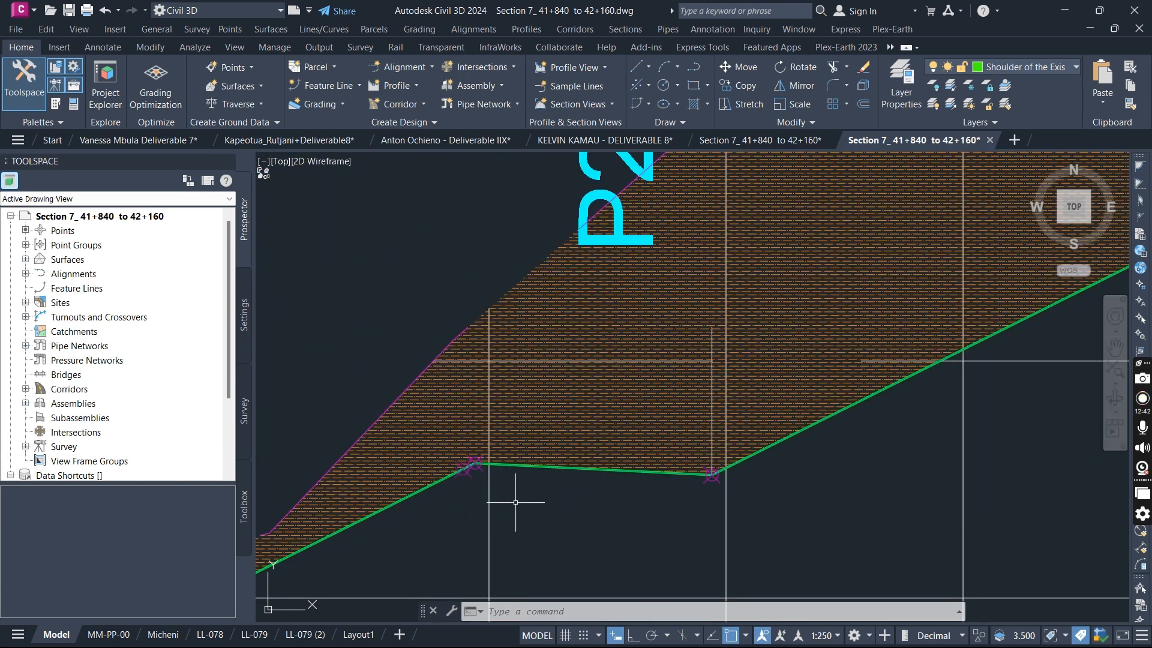
{"action": "mouse_move", "coordinate": [495, 465]}
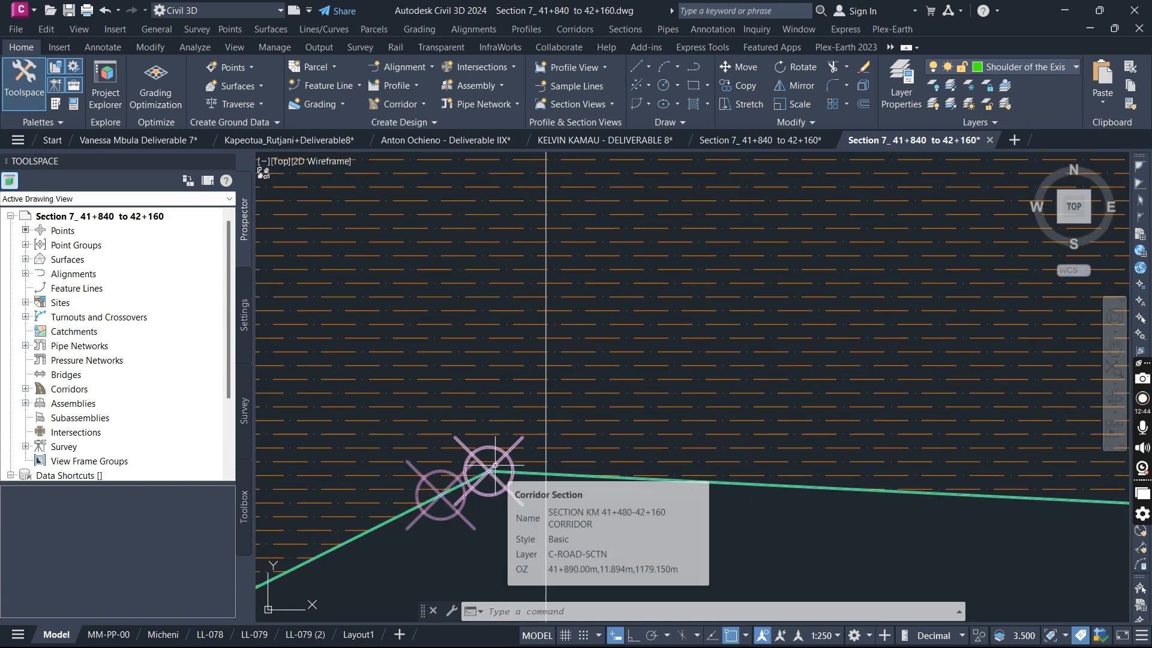
{"action": "scroll", "coordinate": [495, 465], "scroll_direction": "down", "scroll_amount": 12}
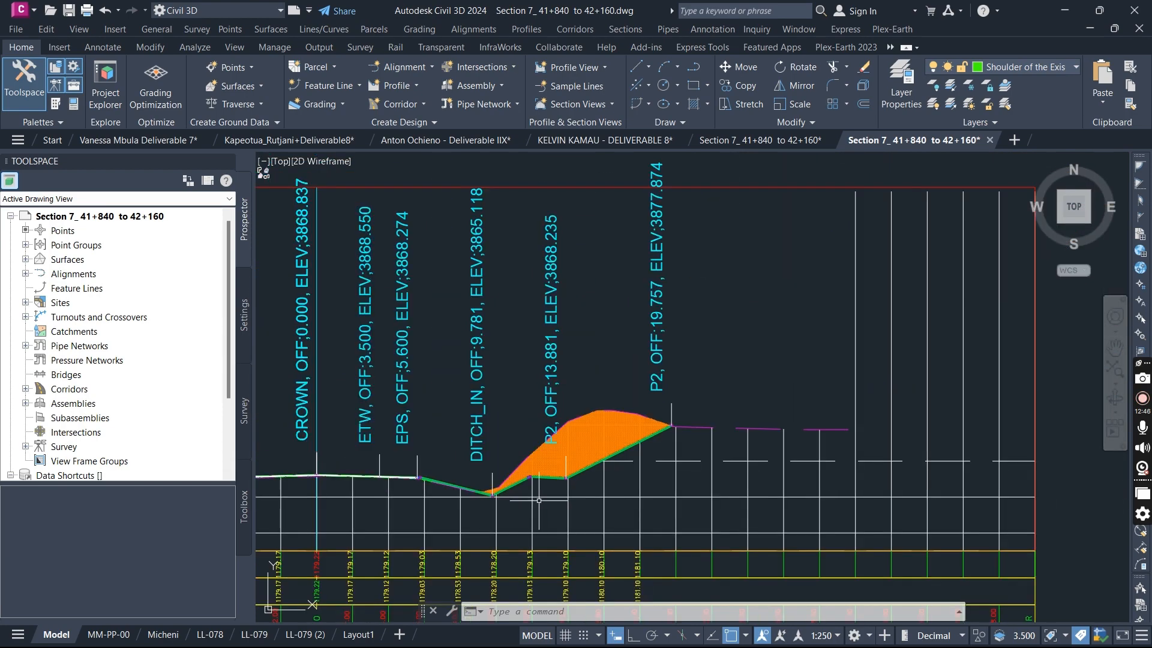
Review the section sheets and examine the point code labels on the 41+880 and 41+860 cross-sections.
{"action": "scroll", "coordinate": [659, 423], "scroll_direction": "up", "scroll_amount": 6}
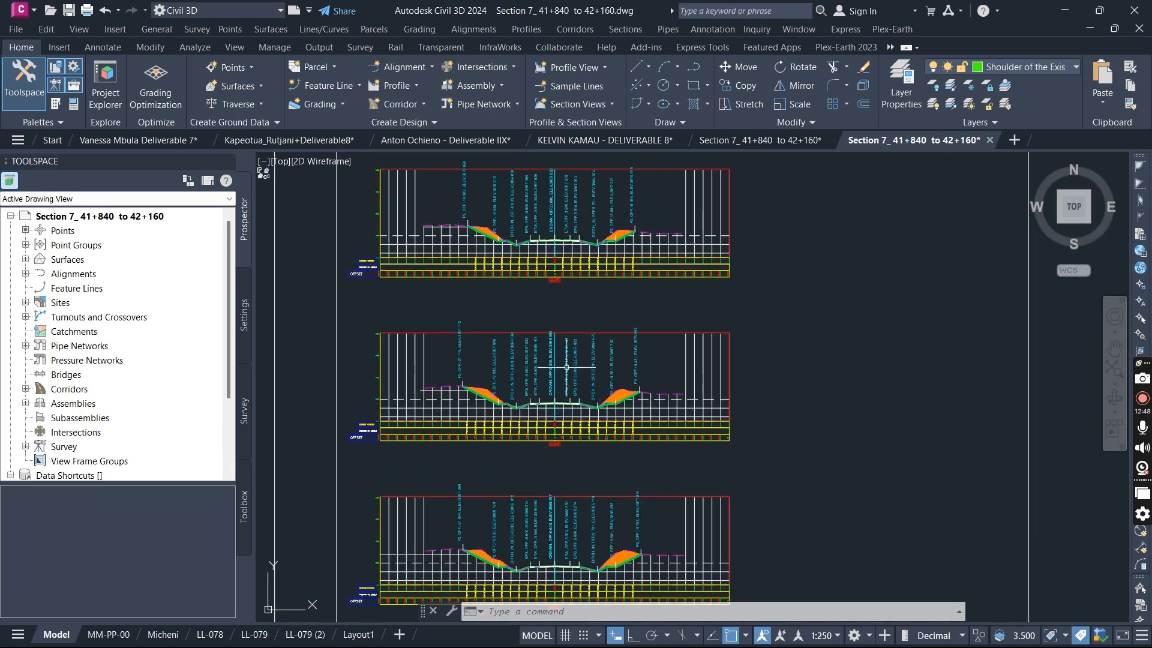
{"action": "scroll", "coordinate": [658, 422], "scroll_direction": "down", "scroll_amount": 5}
{"action": "scroll", "coordinate": [644, 404], "scroll_direction": "up", "scroll_amount": 5}
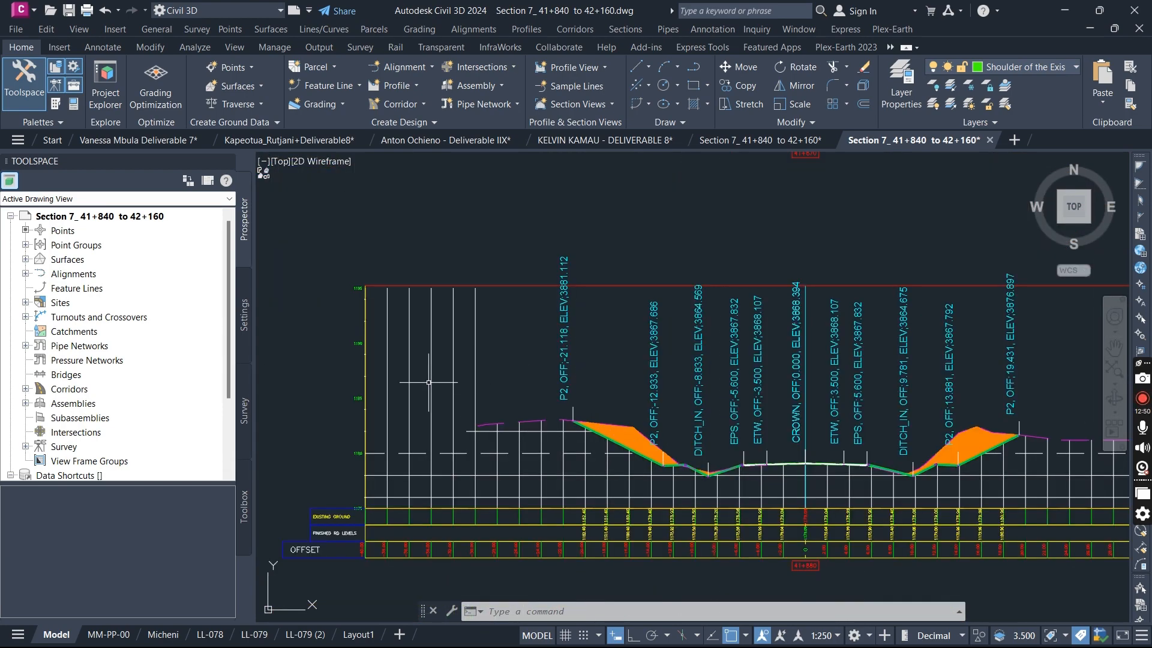
{"action": "scroll", "coordinate": [643, 404], "scroll_direction": "down", "scroll_amount": 3}
{"action": "scroll", "coordinate": [643, 405], "scroll_direction": "up", "scroll_amount": 4}
{"action": "scroll", "coordinate": [591, 344], "scroll_direction": "down", "scroll_amount": 7}
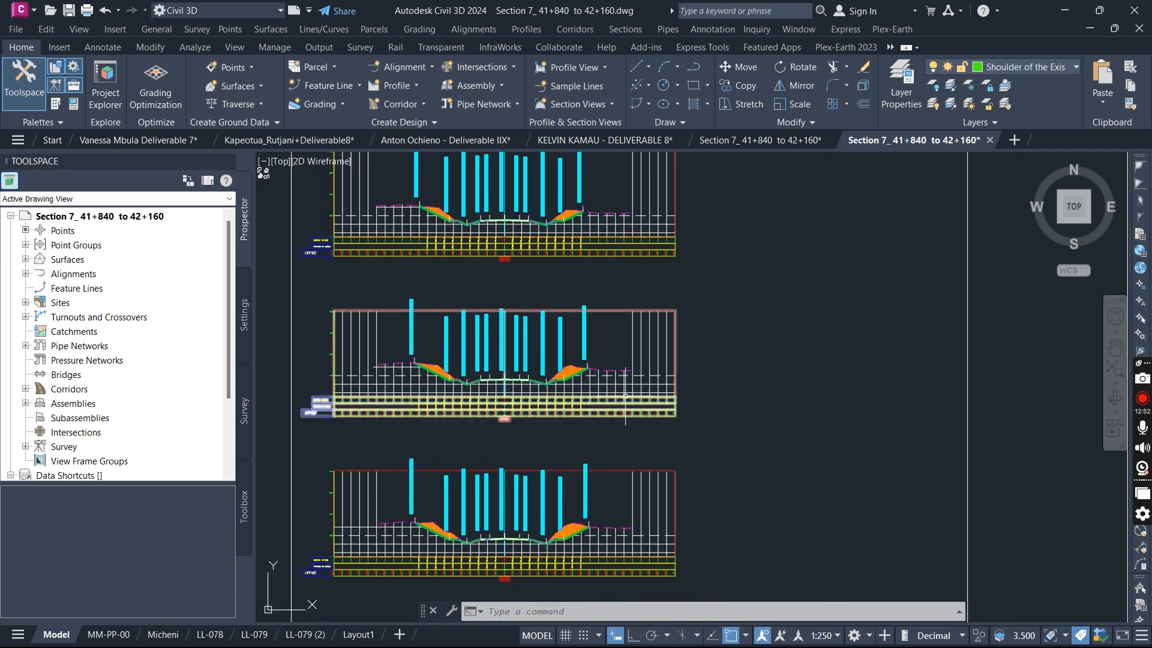
{"action": "scroll", "coordinate": [689, 381], "scroll_direction": "down", "scroll_amount": 5}
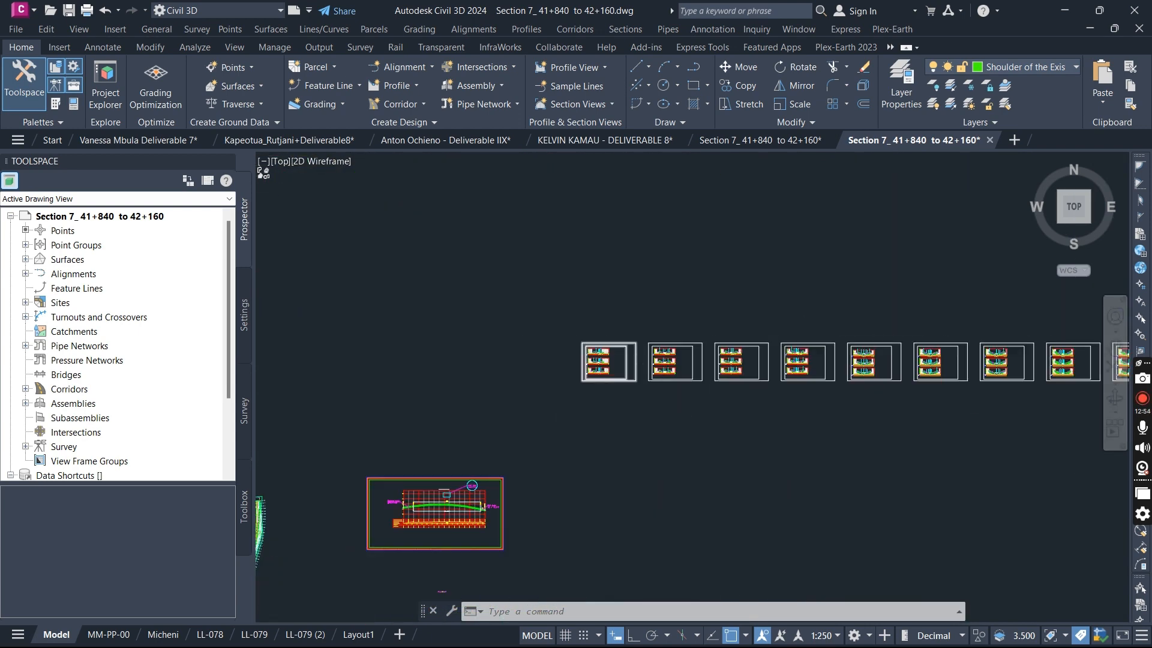
{"action": "scroll", "coordinate": [581, 384], "scroll_direction": "up", "scroll_amount": 7}
{"action": "scroll", "coordinate": [509, 339], "scroll_direction": "up", "scroll_amount": 6}
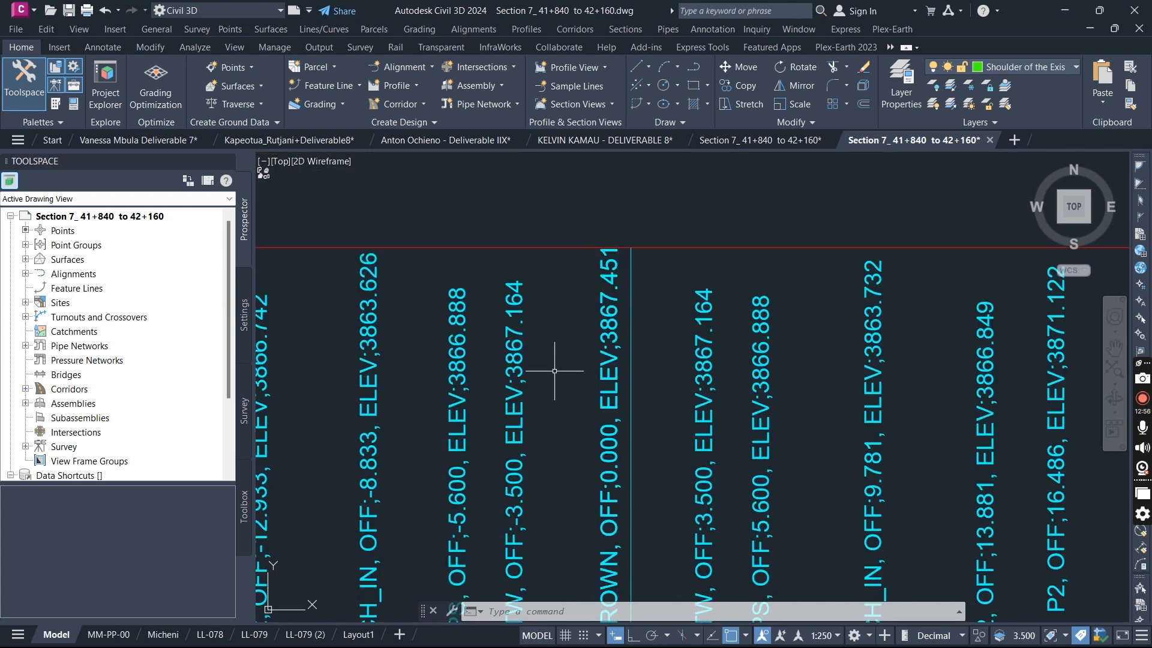
{"action": "scroll", "coordinate": [559, 355], "scroll_direction": "down", "scroll_amount": 4}
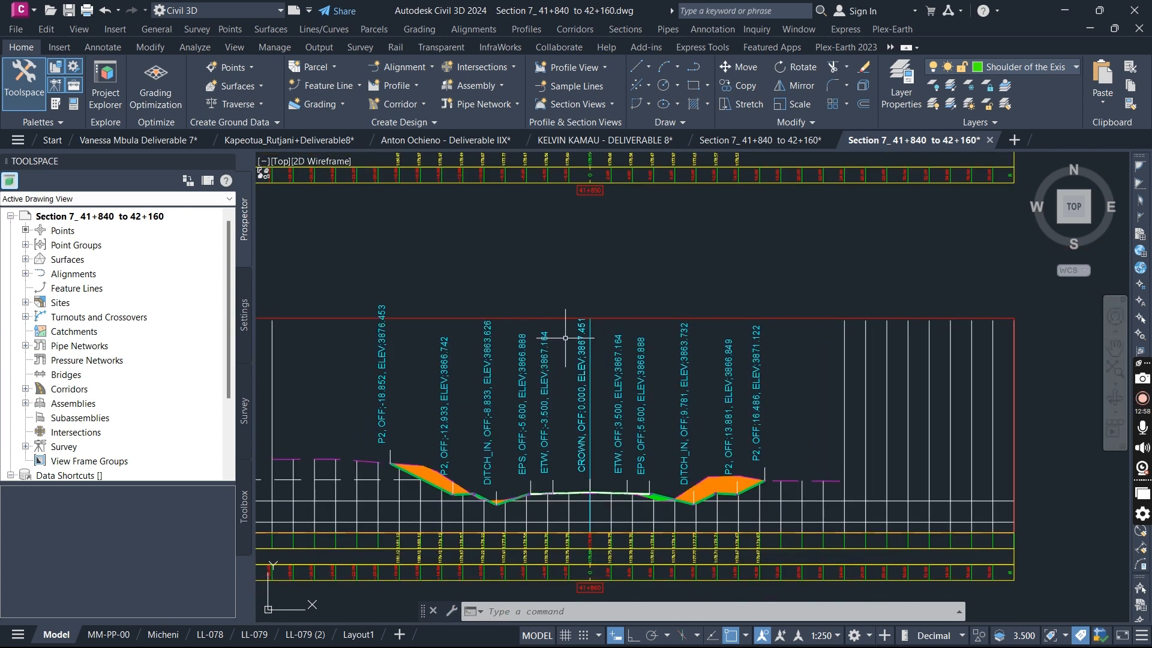